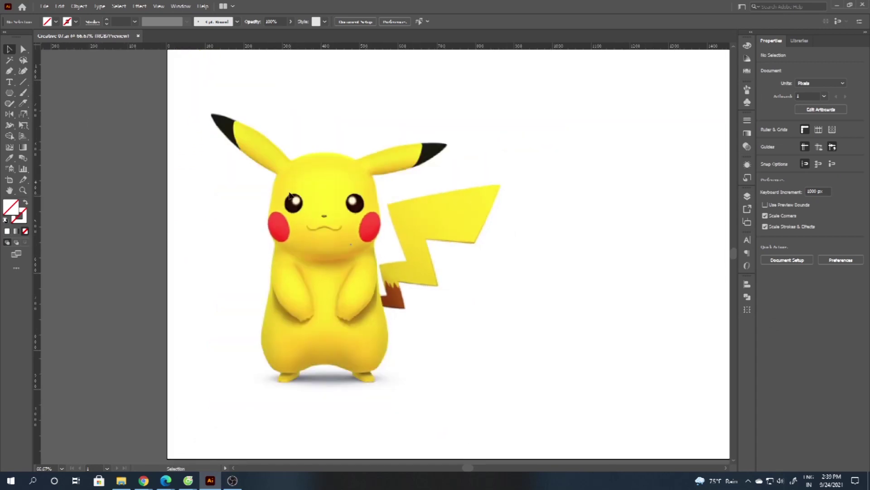
# Set a black stroke with no fill and draw an ellipse over Pikachu's head.
pyautogui.click(20, 216)
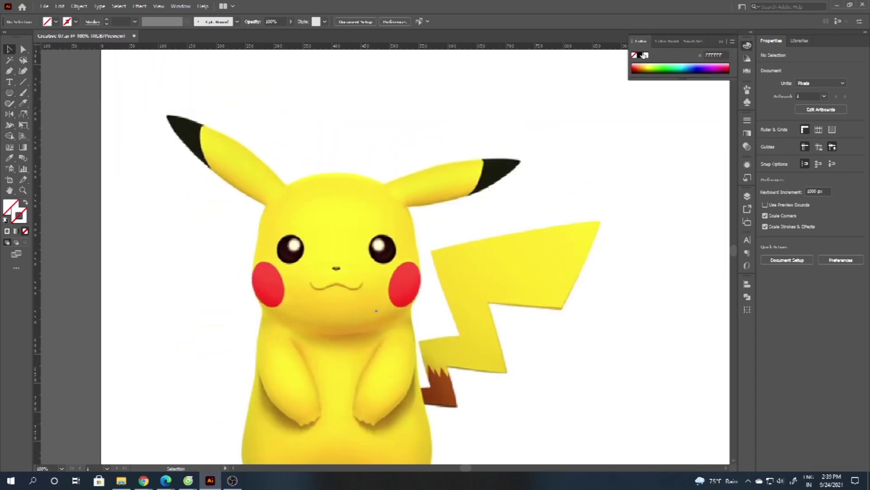
pyautogui.click(8, 94)
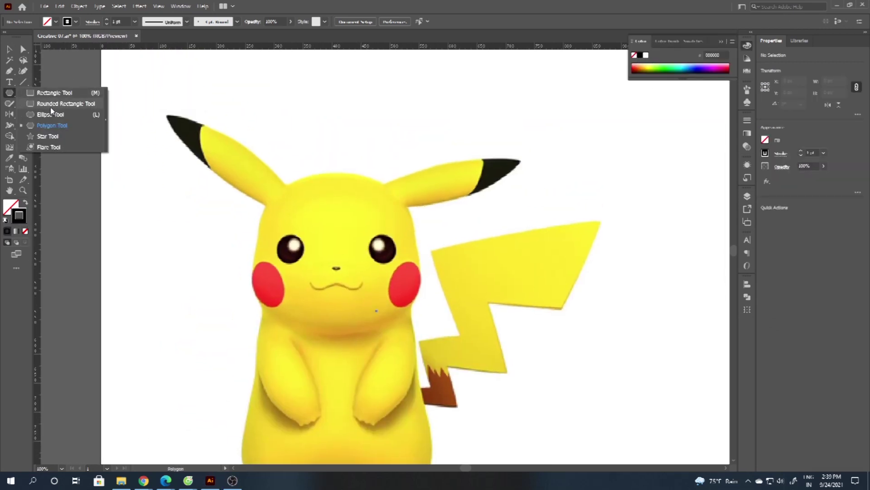
pyautogui.click(51, 115)
pyautogui.moveTo(340, 256); pyautogui.dragTo(426, 318)
# Fit the ellipse to the upper head and add a second, wider ellipse spanning the cheeks.
pyautogui.press('v')
pyautogui.scroll(2, 365, 227)
pyautogui.moveTo(473, 227); pyautogui.dragTo(461, 186)
pyautogui.moveTo(473, 415); pyautogui.dragTo(453, 397)
pyautogui.moveTo(448, 282); pyautogui.dragTo(454, 290)
pyautogui.moveTo(459, 95); pyautogui.dragTo(466, 89)
# Lower the top anchor of the wide ellipse and scale it to the width of the cheeks.
pyautogui.press('a')
pyautogui.moveTo(307, 88); pyautogui.dragTo(325, 165)
pyautogui.press('v')
pyautogui.scroll(-3, 308, 143)
pyautogui.scroll(2, 311, 201)
pyautogui.moveTo(421, 115); pyautogui.dragTo(427, 110)
pyautogui.scroll(-2, 344, 220)
pyautogui.scroll(2, 335, 254)
# Move the wide ellipse's bottom anchor up to the chin and shorten its lower side handles to follow the jaw.
pyautogui.press('a')
pyautogui.moveTo(325, 286); pyautogui.dragTo(323, 245)
pyautogui.scroll(2, 323, 245)
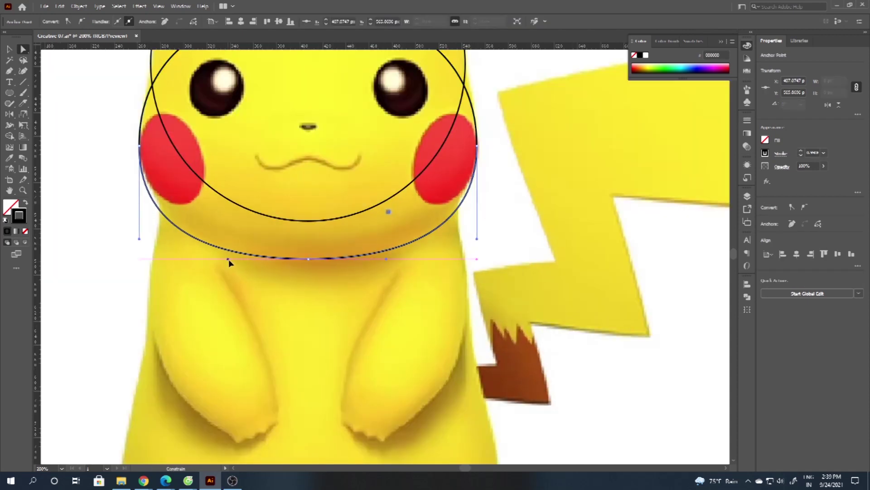
pyautogui.moveTo(477, 238); pyautogui.dragTo(477, 225)
pyautogui.moveTo(139, 237); pyautogui.dragTo(139, 224)
pyautogui.scroll(-1, 290, 220)
pyautogui.scroll(-3, 290, 219)
pyautogui.scroll(5, 270, 259)
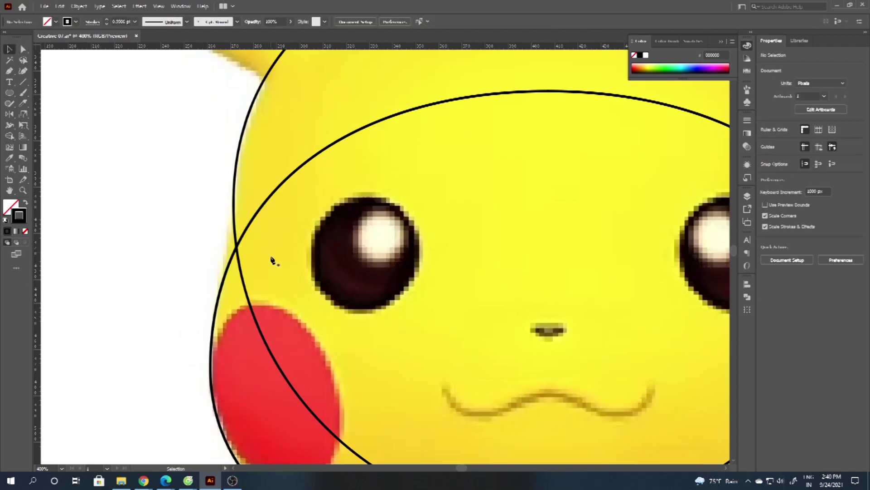
# Draw a closed straight-sided shape with the Pen tool bridging the two ellipses beside Pikachu's left-hand eye in the image.
pyautogui.press('p')
pyautogui.moveTo(234, 176); pyautogui.dragTo(285, 151)
pyautogui.click(216, 308)
pyautogui.click(236, 329)
pyautogui.click(344, 296)
pyautogui.click(286, 151)
# Draw a matching closed Pen shape bridging the two ellipses along the opposite side of the face.
pyautogui.moveTo(583, 211); pyautogui.dragTo(244, 219)
pyautogui.click(487, 151)
pyautogui.click(522, 187)
pyautogui.click(541, 322)
pyautogui.click(451, 341)
pyautogui.click(411, 318)
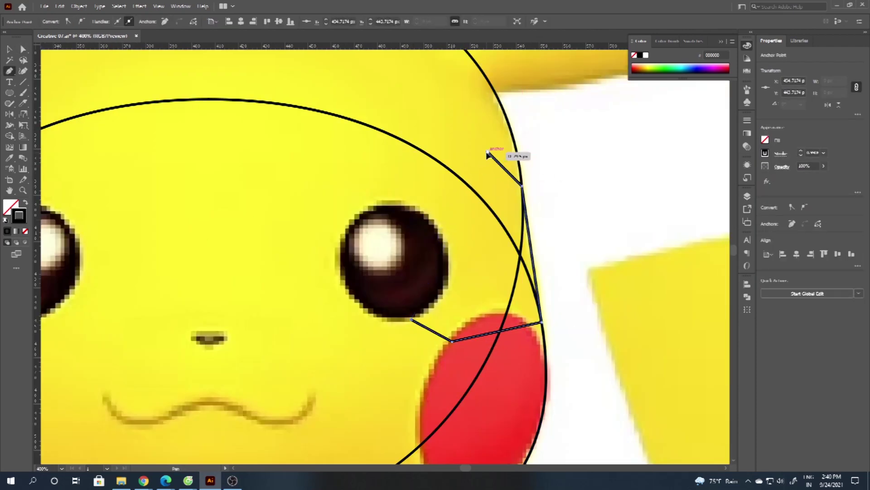
pyautogui.click(487, 152)
# Adjust the upper ellipse's curve handles to match the top of the head.
pyautogui.scroll(-3, 489, 156)
pyautogui.press('a')
pyautogui.click(395, 116)
pyautogui.click(247, 245)
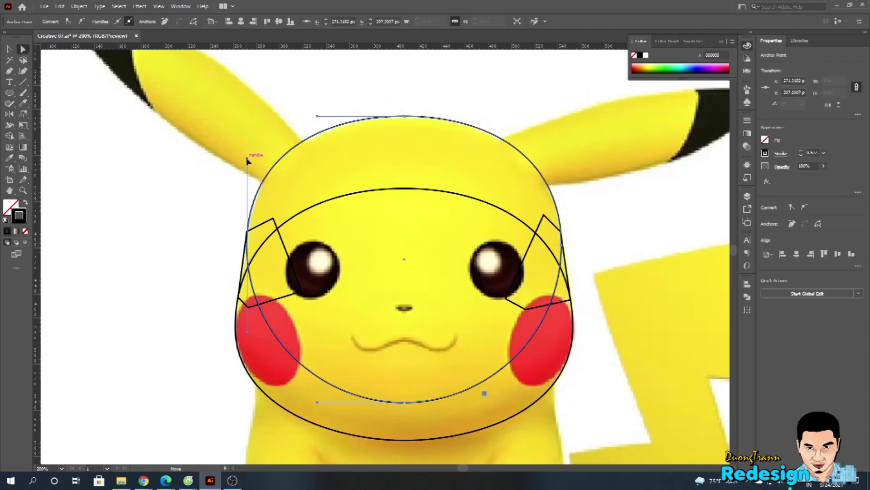
pyautogui.moveTo(321, 118); pyautogui.dragTo(406, 120)
pyautogui.moveTo(491, 118); pyautogui.dragTo(489, 116)
# Select both ellipses and the two bridging shapes and unite them into one head outline.
pyautogui.press('v')
pyautogui.hotkey('ctrl', '-')
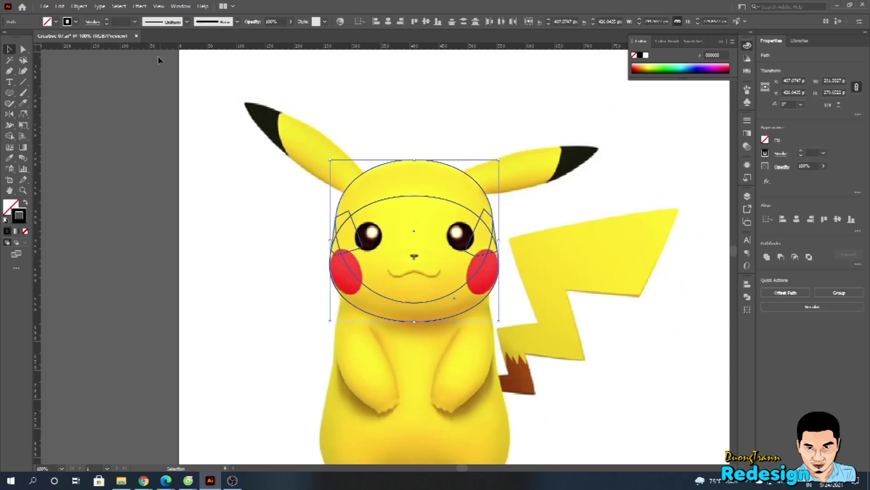
pyautogui.click(766, 256)
pyautogui.click(580, 257)
pyautogui.scroll(1, 511, 245)
# Trace the ear on the tail side as a closed curved Pen path overlapping the head outline.
pyautogui.moveTo(487, 313); pyautogui.dragTo(436, 410)
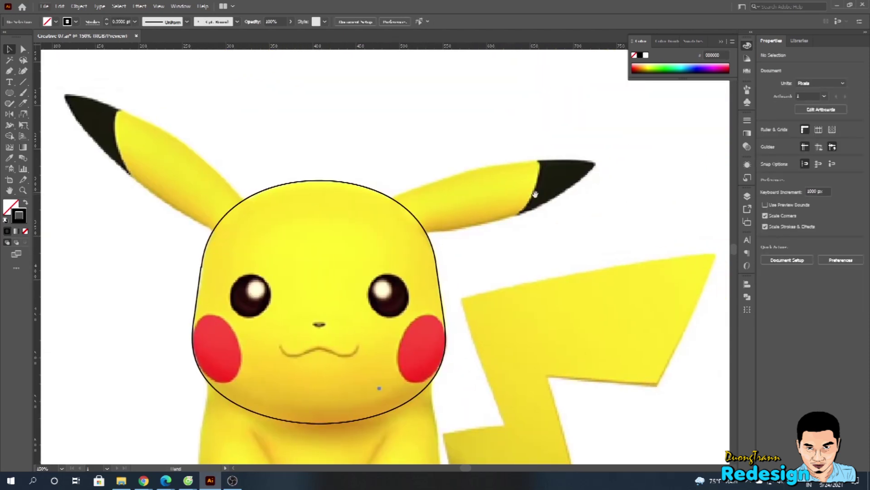
pyautogui.scroll(1, 534, 195)
pyautogui.click(358, 212)
pyautogui.press('p')
pyautogui.moveTo(410, 172); pyautogui.dragTo(502, 151)
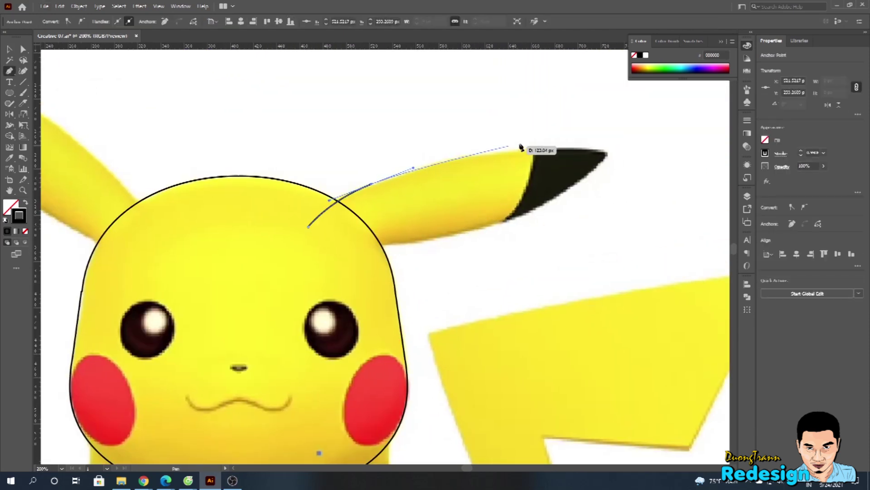
pyautogui.scroll(1, 645, 166)
pyautogui.moveTo(578, 146); pyautogui.dragTo(590, 155)
pyautogui.moveTo(440, 251); pyautogui.dragTo(358, 281)
pyautogui.hscroll(-3, 358, 281)
pyautogui.click(141, 257)
pyautogui.scroll(-3, 441, 272)
pyautogui.press('v')
pyautogui.click(501, 276)
# Draw a closed Pen shape around that ear's black tip, following the curved colour boundary.
pyautogui.scroll(3, 526, 258)
pyautogui.click(9, 72)
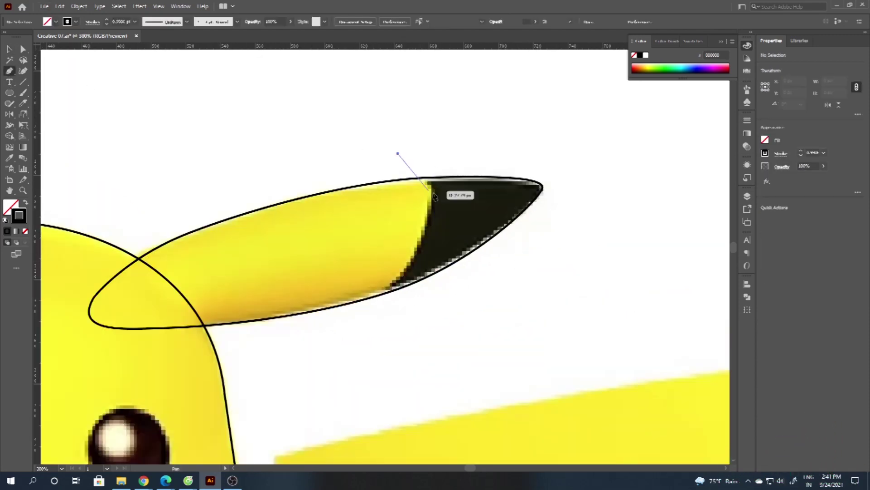
pyautogui.click(398, 154)
pyautogui.click(422, 177)
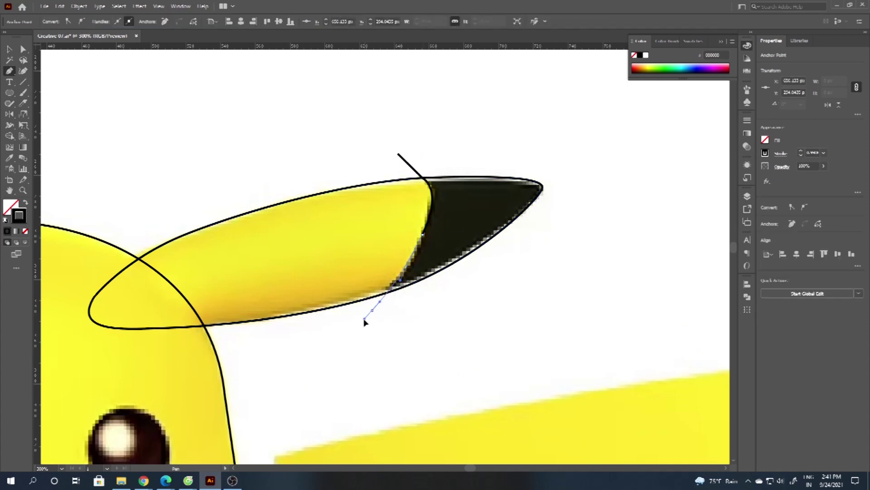
pyautogui.click(364, 324)
pyautogui.click(531, 302)
pyautogui.click(620, 209)
pyautogui.moveTo(588, 153); pyautogui.dragTo(578, 151)
pyautogui.click(399, 155)
# Select the traced ear with its tip shape and place a copy over the opposite side of the head.
pyautogui.press('v')
pyautogui.click(371, 183)
pyautogui.keyDown('shift'); pyautogui.click(530, 153); pyautogui.keyUp('shift')
pyautogui.scroll(-5, 532, 156)
pyautogui.scroll(2, 464, 292)
pyautogui.moveTo(480, 259); pyautogui.dragTo(243, 233)
pyautogui.moveTo(286, 253); pyautogui.dragTo(436, 217)
# Mirror the copied ear and position and rotate it to fit the opposite ear.
pyautogui.press('o')
pyautogui.press('v')
pyautogui.scroll(1, 322, 211)
pyautogui.moveTo(366, 251); pyautogui.dragTo(262, 223)
pyautogui.moveTo(431, 134); pyautogui.dragTo(335, 220)
pyautogui.click(399, 190)
pyautogui.scroll(-2, 399, 191)
# Place a vertical guide through the centre of the nose.
pyautogui.moveTo(458, 360); pyautogui.dragTo(412, 252)
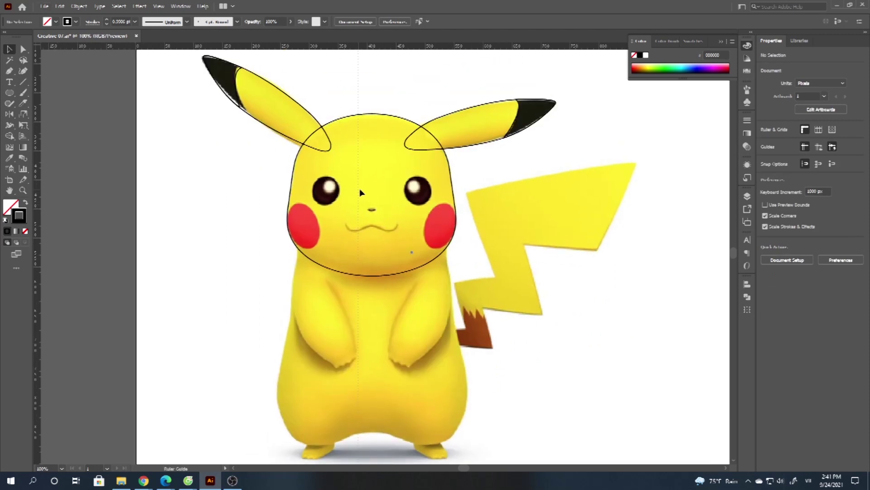
pyautogui.scroll(4, 371, 186)
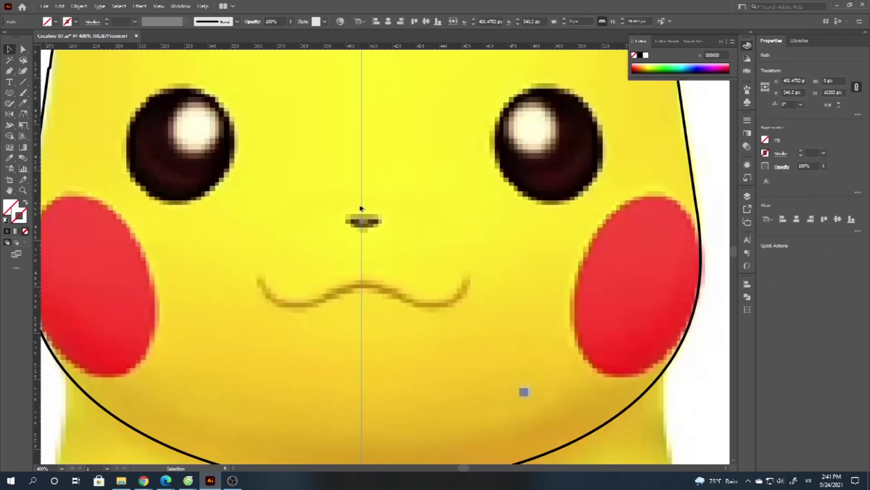
pyautogui.scroll(-1, 583, 335)
# Draw a circle about 45 px wide over the left-hand eye and give it a black stroke.
pyautogui.press('l')
pyautogui.moveTo(261, 176); pyautogui.dragTo(319, 234)
pyautogui.press('v')
pyautogui.scroll(1, 303, 200)
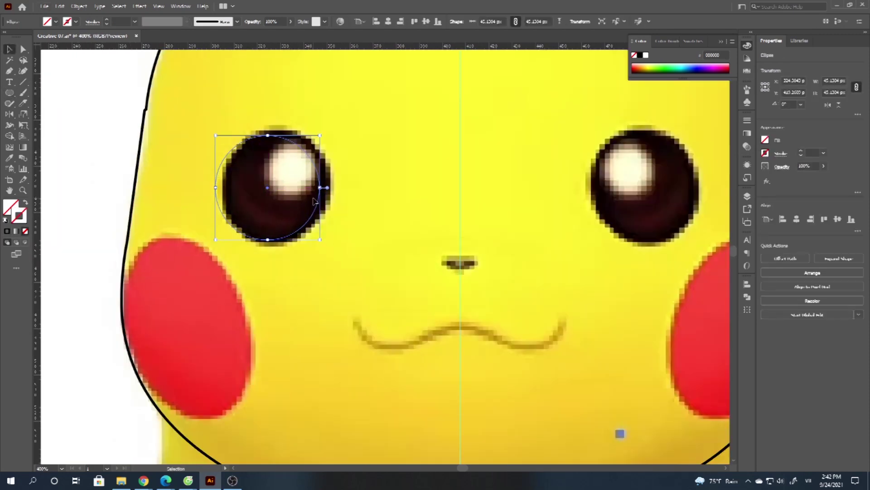
pyautogui.moveTo(317, 203); pyautogui.dragTo(327, 205)
pyautogui.click(641, 56)
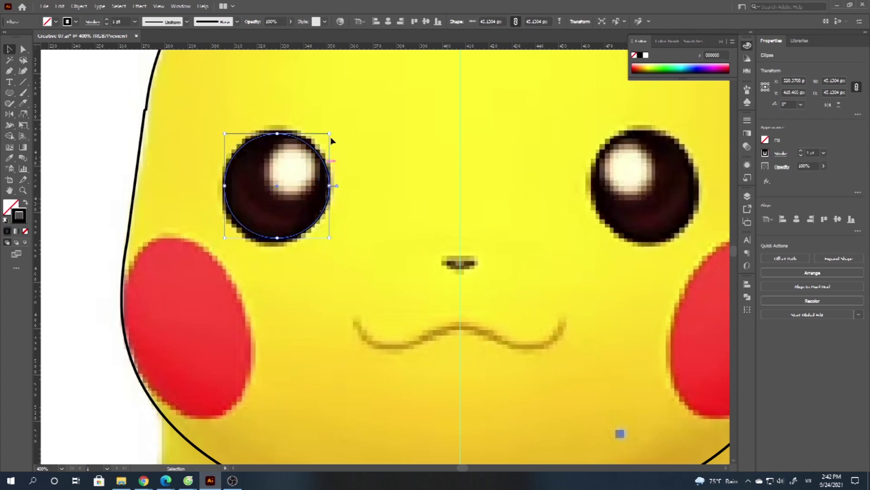
# Enlarge the eye circle to about 49 px and copy it horizontally onto the other eye.
pyautogui.moveTo(330, 134); pyautogui.dragTo(334, 130)
pyautogui.moveTo(224, 237); pyautogui.dragTo(220, 243)
pyautogui.moveTo(333, 171); pyautogui.dragTo(698, 173)
pyautogui.scroll(-1, 477, 232)
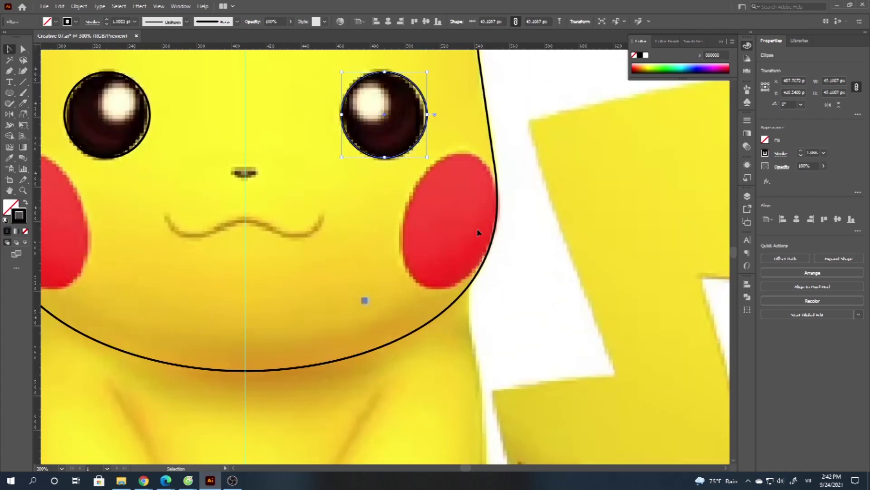
pyautogui.click(355, 194)
# Trace the red cheek on the tail side as a closed curved Pen path and refine its curve.
pyautogui.click(9, 71)
pyautogui.scroll(1, 486, 194)
pyautogui.click(471, 153)
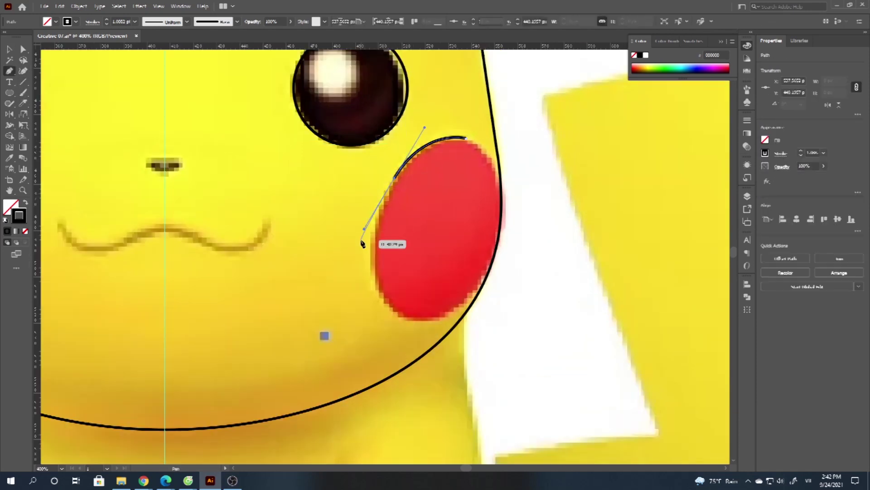
pyautogui.moveTo(362, 237); pyautogui.dragTo(364, 229)
pyautogui.moveTo(398, 318); pyautogui.dragTo(435, 337)
pyautogui.moveTo(494, 255); pyautogui.dragTo(508, 207)
pyautogui.moveTo(467, 137)
pyautogui.mouseDown()
pyautogui.moveTo(420, 127)
pyautogui.moveTo(467, 138)
pyautogui.mouseUp()
pyautogui.scroll(1, 467, 149)
pyautogui.press('a')
pyautogui.moveTo(524, 159); pyautogui.dragTo(524, 155)
pyautogui.scroll(-2, 383, 245)
pyautogui.scroll(-3, 494, 227)
# Copy the cheek outline to the opposite side, mirror it, and align it over the other red cheek.
pyautogui.press('v')
pyautogui.scroll(1, 408, 225)
pyautogui.moveTo(478, 226); pyautogui.dragTo(280, 224)
pyautogui.scroll(2, 280, 224)
pyautogui.doubleClick(10, 115)
pyautogui.press('Return')
pyautogui.press('v')
pyautogui.scroll(2, 289, 272)
pyautogui.moveTo(291, 260); pyautogui.dragTo(272, 256)
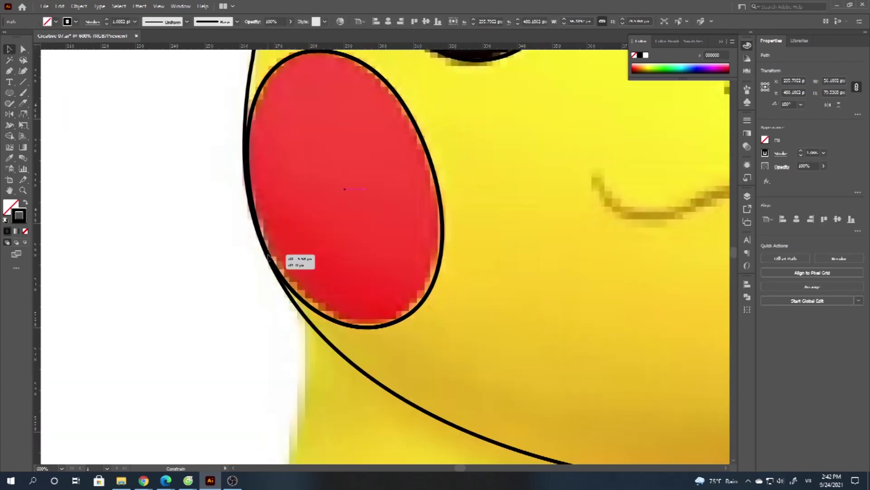
pyautogui.scroll(-3, 274, 256)
pyautogui.click(235, 268)
# Draw a triangle with the Polygon tool over the nose and centre it horizontally on the vertical guide.
pyautogui.scroll(3, 385, 233)
pyautogui.click(9, 94)
pyautogui.click(51, 126)
pyautogui.moveTo(329, 173); pyautogui.dragTo(381, 200)
pyautogui.press('v')
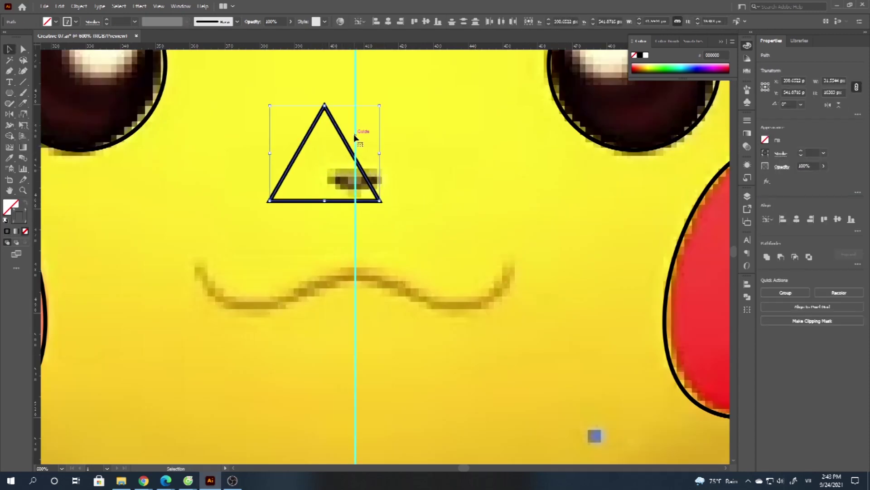
pyautogui.click(388, 22)
pyautogui.click(430, 146)
pyautogui.click(384, 153)
# Turn the triangle upside down, scale it to fit the nose, and round its corners.
pyautogui.click(9, 114)
pyautogui.moveTo(385, 125); pyautogui.dragTo(399, 153)
pyautogui.click(10, 49)
pyautogui.moveTo(355, 106); pyautogui.dragTo(355, 146)
pyautogui.moveTo(411, 173); pyautogui.dragTo(389, 177)
pyautogui.scroll(2, 354, 152)
pyautogui.moveTo(356, 141); pyautogui.dragTo(354, 183)
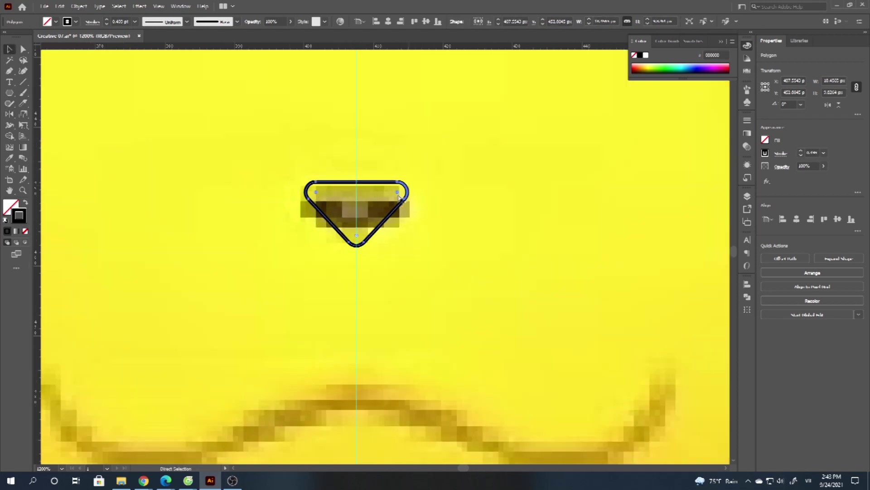
# Trace the left half of the mouth with a curved Pen path ending at the vertical guide.
pyautogui.scroll(-4, 399, 198)
pyautogui.scroll(1, 458, 218)
pyautogui.press('p')
pyautogui.click(260, 189)
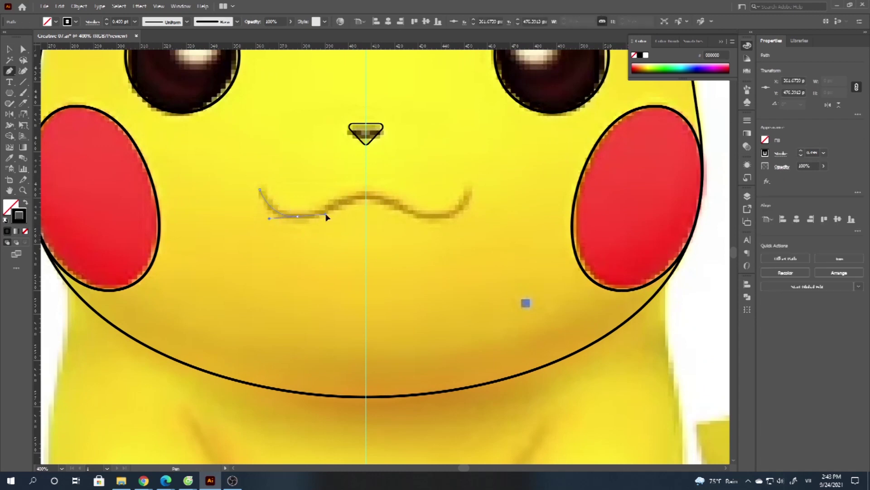
pyautogui.moveTo(326, 217); pyautogui.dragTo(324, 216)
pyautogui.moveTo(365, 194); pyautogui.dragTo(392, 196)
# Align the half mouth's end with the guide and reflect a copy across it to complete the mouth.
pyautogui.moveTo(338, 205)
pyautogui.mouseDown()
pyautogui.moveTo(493, 205)
pyautogui.moveTo(407, 217)
pyautogui.moveTo(400, 193)
pyautogui.moveTo(342, 193)
pyautogui.mouseUp()
pyautogui.press('o')
pyautogui.scroll(1, 414, 196)
pyautogui.keyDown('shift'); pyautogui.doubleClick(335, 193); pyautogui.keyUp('shift')
pyautogui.press('Escape')
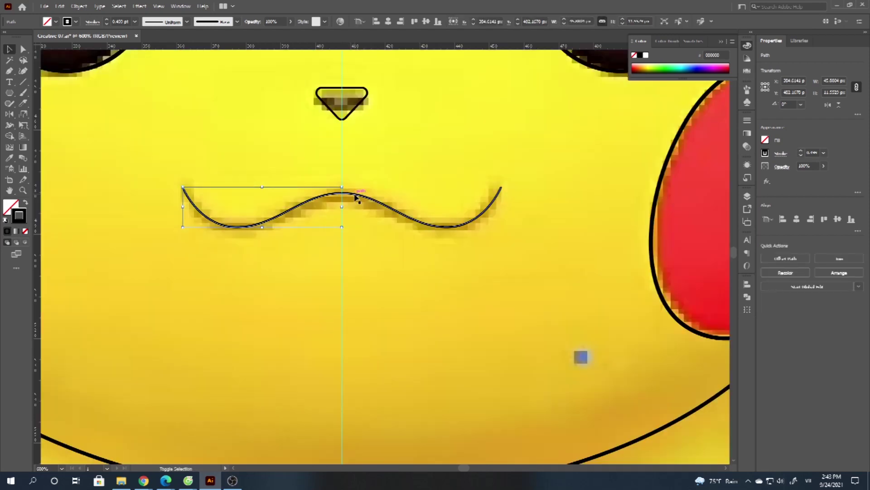
pyautogui.click(370, 235)
# Trace the body's left side with a Pen path from inside the head past the cheek and down along the arm.
pyautogui.scroll(-4, 369, 235)
pyautogui.moveTo(359, 374); pyautogui.dragTo(398, 274)
pyautogui.press('p')
pyautogui.scroll(1, 291, 169)
pyautogui.click(358, 134)
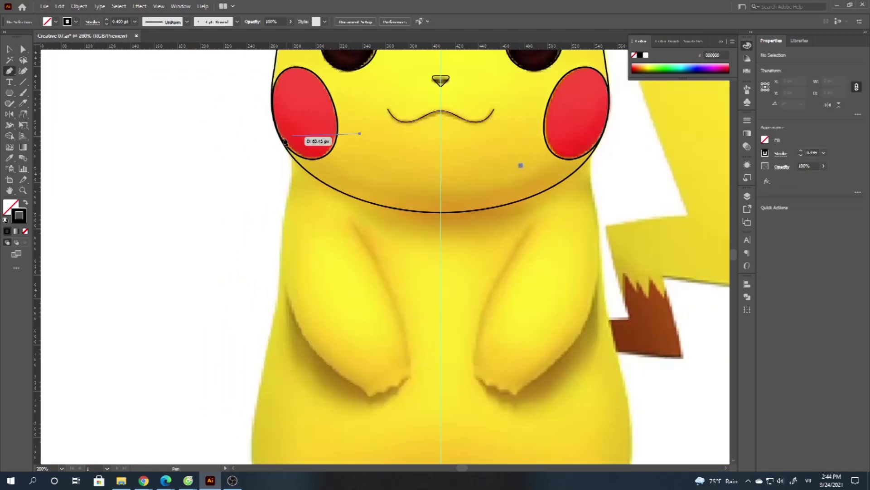
pyautogui.scroll(2, 281, 140)
pyautogui.click(284, 147)
pyautogui.moveTo(301, 212); pyautogui.dragTo(294, 249)
pyautogui.moveTo(295, 294); pyautogui.dragTo(270, 137)
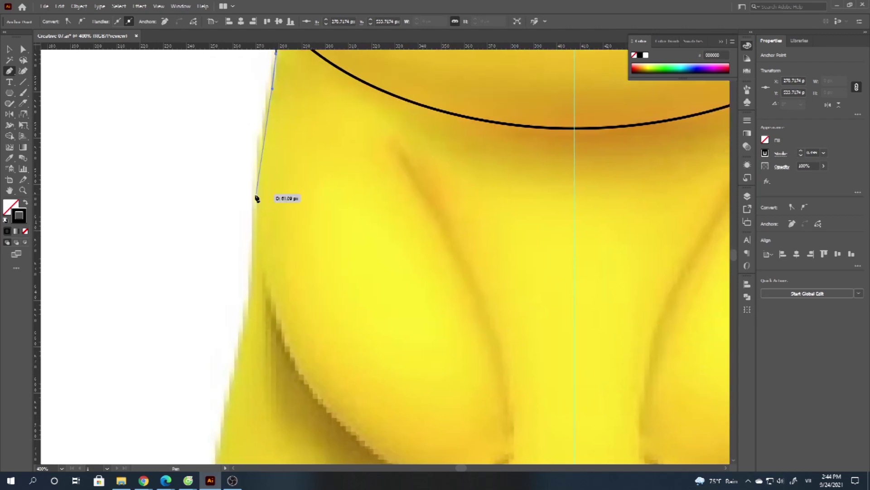
pyautogui.scroll(-1, 247, 269)
pyautogui.moveTo(256, 309); pyautogui.dragTo(265, 366)
# Continue the path around the hip and base to the vertical guide and close it through the body's interior.
pyautogui.scroll(-2, 266, 367)
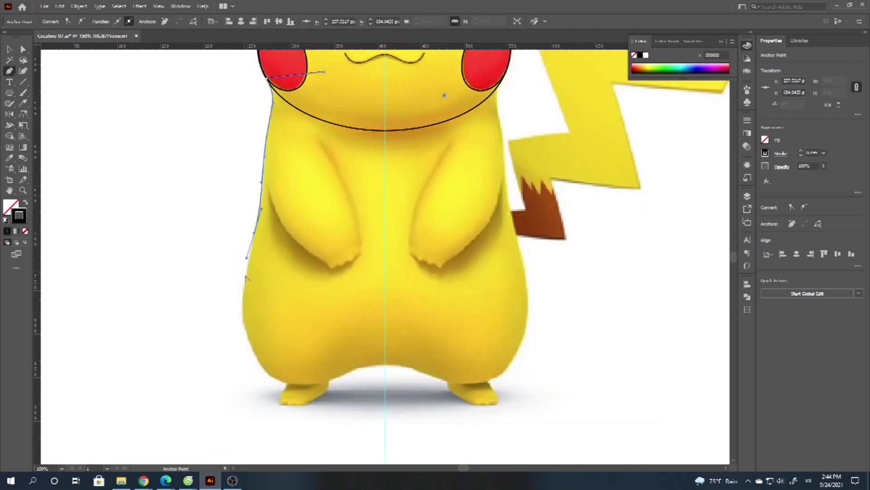
pyautogui.scroll(3, 223, 287)
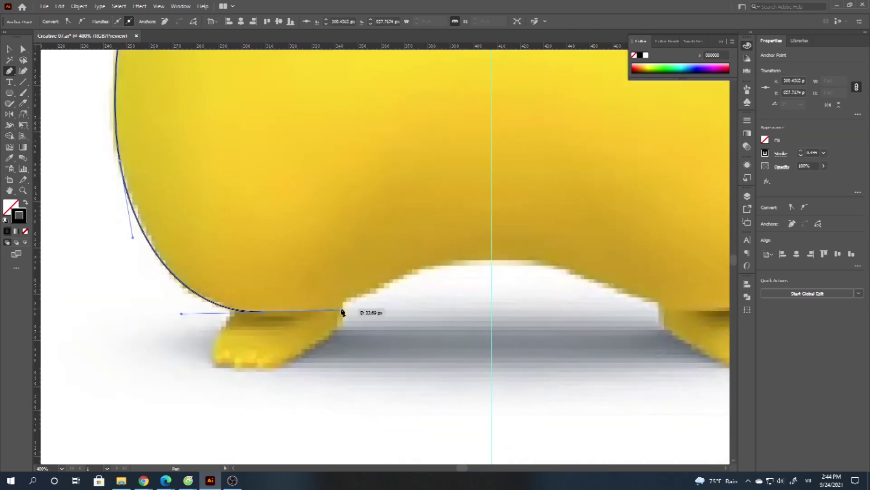
pyautogui.click(492, 259)
pyautogui.scroll(-3, 467, 272)
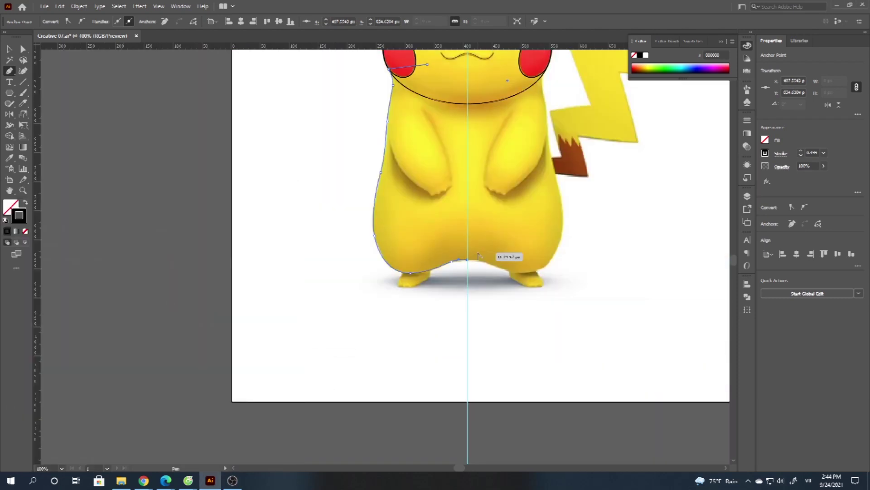
pyautogui.scroll(2, 482, 341)
pyautogui.click(398, 154)
# Reflect a copy of the half-body outline to the other side and position it against the reference's right edge.
pyautogui.press('v')
pyautogui.scroll(-2, 436, 213)
pyautogui.scroll(1, 473, 277)
pyautogui.moveTo(447, 271); pyautogui.dragTo(487, 204)
pyautogui.press('o')
pyautogui.press('v')
pyautogui.scroll(2, 548, 181)
pyautogui.scroll(-2, 390, 209)
pyautogui.scroll(5, 356, 347)
pyautogui.moveTo(414, 308); pyautogui.dragTo(368, 309)
pyautogui.scroll(-5, 369, 310)
pyautogui.scroll(7, 455, 137)
# Nudge the mirrored half's anchor point at the right cheek onto the head outline and deselect.
pyautogui.press('a')
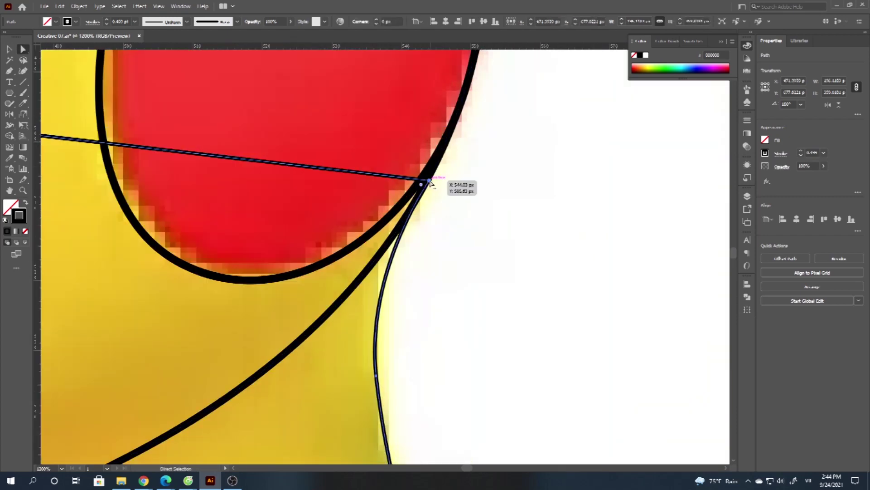
pyautogui.moveTo(431, 181); pyautogui.dragTo(429, 181)
pyautogui.scroll(-3, 431, 195)
pyautogui.scroll(-5, 435, 196)
pyautogui.press('v')
pyautogui.scroll(1, 462, 268)
pyautogui.click(463, 176)
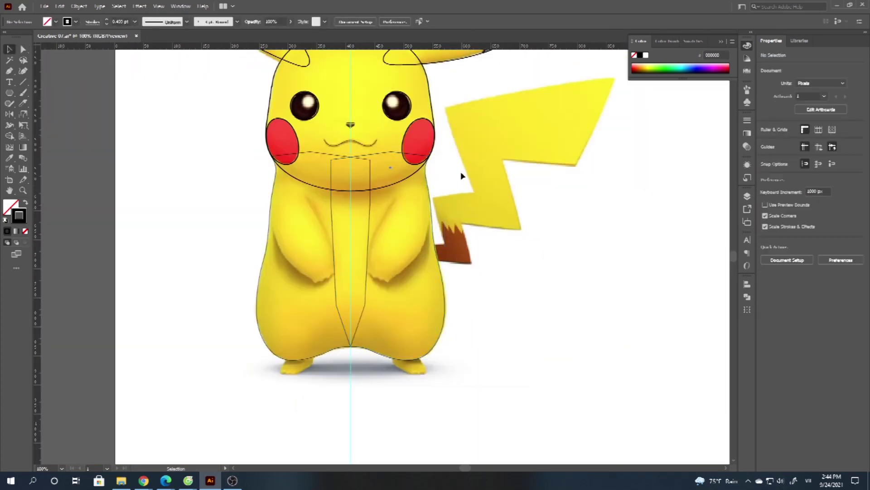
# Trace the inner edge of the right arm with a curved Pen path from the shoulder down to the paw.
pyautogui.press('p')
pyautogui.scroll(-1, 461, 192)
pyautogui.scroll(3, 461, 191)
pyautogui.click(432, 158)
pyautogui.moveTo(382, 236); pyautogui.dragTo(359, 275)
pyautogui.moveTo(366, 286); pyautogui.dragTo(359, 191)
pyautogui.moveTo(337, 257); pyautogui.dragTo(334, 282)
pyautogui.scroll(-2, 342, 298)
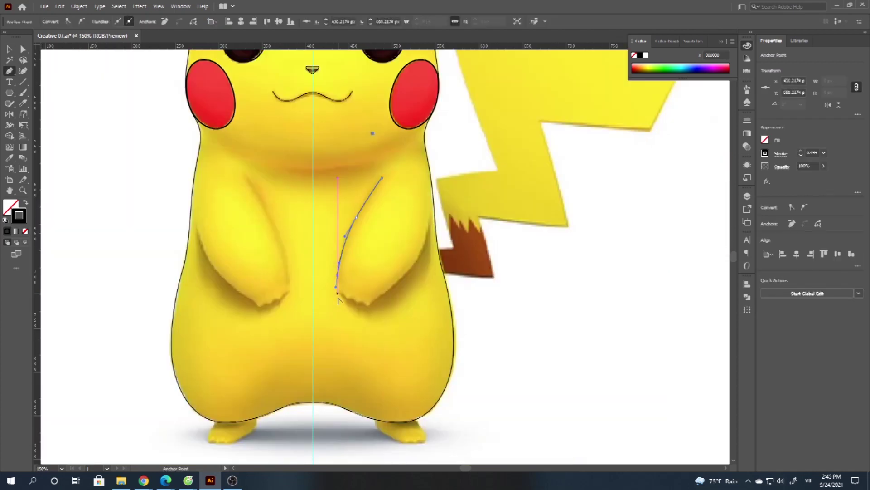
# Continue the arm path with zigzag fingers, the curved outer edge and the shoulder, then close it.
pyautogui.scroll(3, 342, 300)
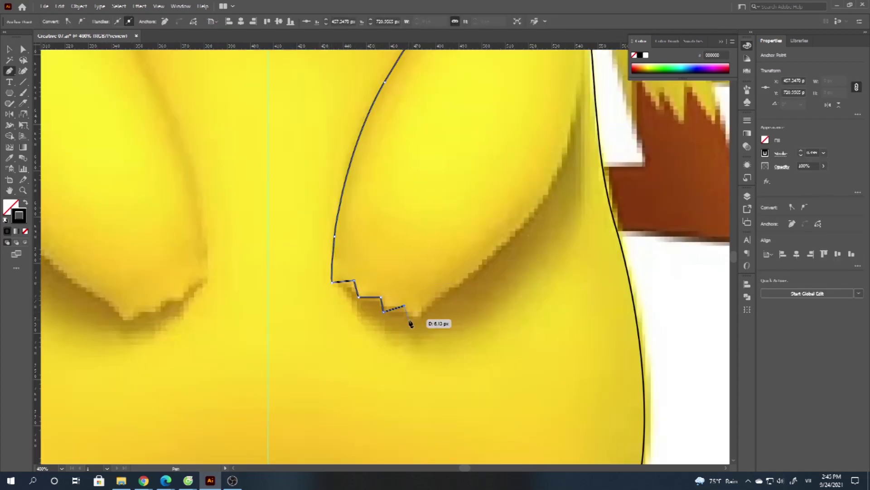
pyautogui.scroll(3, 454, 276)
pyautogui.moveTo(458, 259); pyautogui.dragTo(438, 144)
pyautogui.scroll(3, 467, 206)
pyautogui.moveTo(370, 167); pyautogui.dragTo(356, 181)
pyautogui.click(336, 200)
# Reflect a copy of the arm outline and position it over the left arm.
pyautogui.press('v')
pyautogui.scroll(-2, 358, 245)
pyautogui.click(485, 246)
pyautogui.scroll(-1, 463, 263)
pyautogui.moveTo(457, 273); pyautogui.dragTo(236, 239)
pyautogui.press('o')
pyautogui.press('v')
pyautogui.scroll(2, 277, 231)
pyautogui.moveTo(297, 225); pyautogui.dragTo(328, 227)
pyautogui.scroll(-3, 456, 242)
pyautogui.click(456, 241)
# Trace the tail's left zigzag edge with the Pen tool, from the brown base beside the body up to the upper section.
pyautogui.scroll(3, 420, 340)
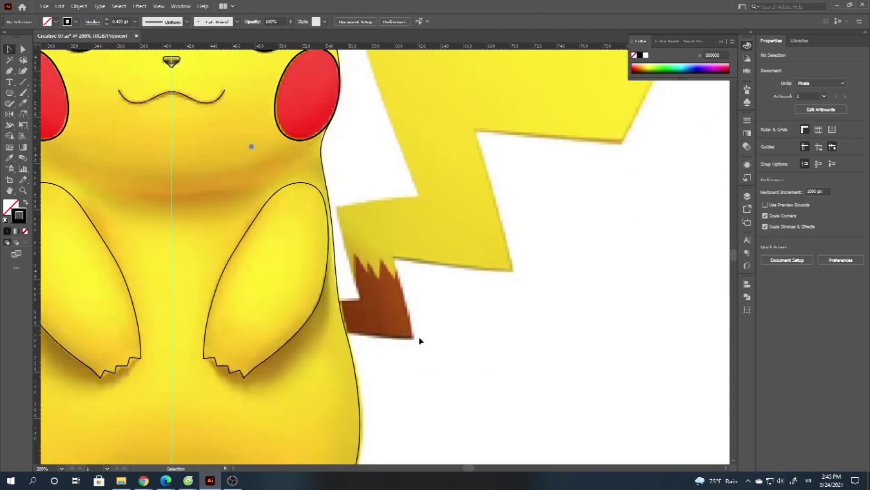
pyautogui.press('p')
pyautogui.scroll(2, 384, 326)
pyautogui.click(281, 274)
pyautogui.click(336, 273)
pyautogui.click(289, 87)
pyautogui.moveTo(288, 115); pyautogui.dragTo(284, 301)
pyautogui.click(446, 252)
pyautogui.moveTo(419, 215); pyautogui.dragTo(405, 442)
pyautogui.click(319, 144)
# Complete the tail outline along its top edge, around the tip and back down the right zigzag edge to the base.
pyautogui.scroll(-5, 295, 191)
pyautogui.scroll(3, 351, 195)
pyautogui.click(405, 118)
pyautogui.click(464, 107)
pyautogui.click(528, 103)
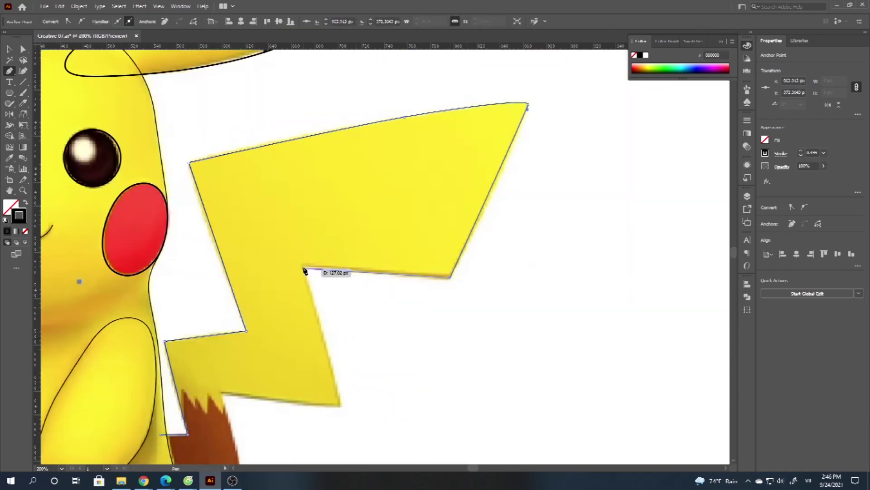
pyautogui.click(303, 266)
pyautogui.moveTo(327, 378); pyautogui.dragTo(372, 249)
pyautogui.click(268, 264)
pyautogui.click(287, 344)
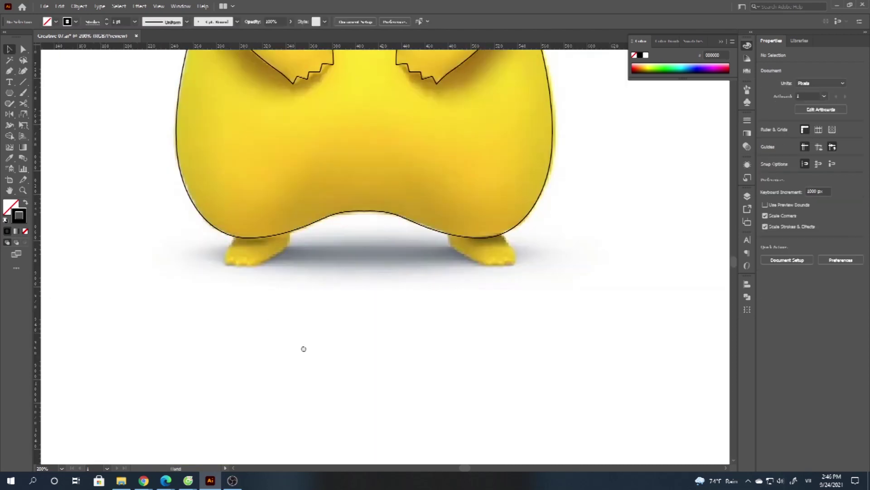
# Trace the left foot as a closed curved Pen path whose upper part overlaps the body.
pyautogui.scroll(2, 301, 350)
pyautogui.scroll(3, 288, 346)
pyautogui.click(239, 237)
pyautogui.moveTo(220, 287); pyautogui.dragTo(222, 296)
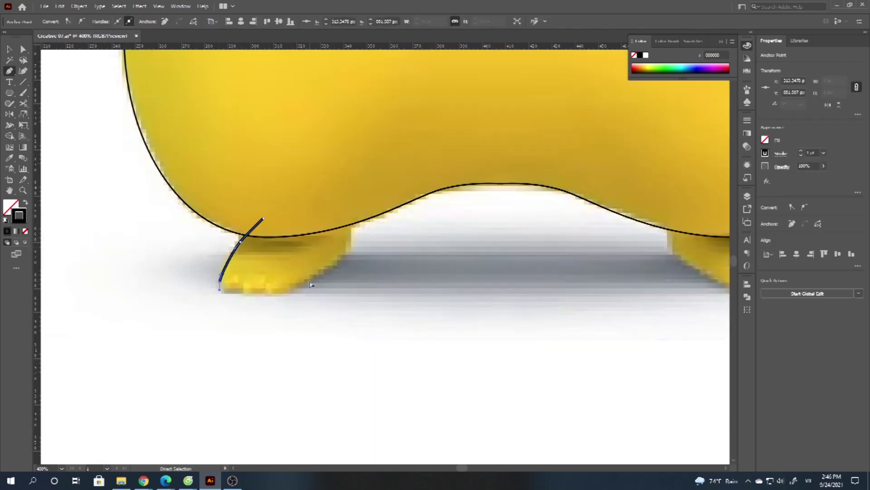
pyautogui.scroll(1, 218, 291)
pyautogui.scroll(2, 300, 281)
pyautogui.hscroll(2, 301, 282)
pyautogui.moveTo(317, 323); pyautogui.dragTo(363, 299)
pyautogui.moveTo(415, 235); pyautogui.dragTo(406, 170)
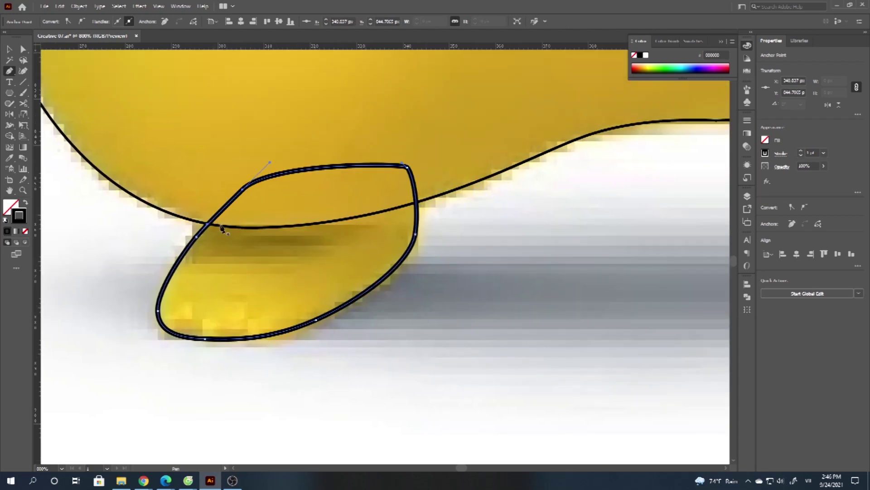
pyautogui.scroll(-4, 209, 223)
# Reflect a copy of the foot outline and position it over the right foot.
pyautogui.press('v')
pyautogui.moveTo(244, 243); pyautogui.dragTo(480, 235)
pyautogui.press('o')
pyautogui.press('v')
pyautogui.scroll(3, 485, 235)
# Select all the traced outlines and move them beside the reference image.
pyautogui.hotkey('ctrl', 'a')
pyautogui.scroll(-6, 389, 272)
pyautogui.scroll(1, 482, 247)
pyautogui.moveTo(280, 256); pyautogui.dragTo(375, 256)
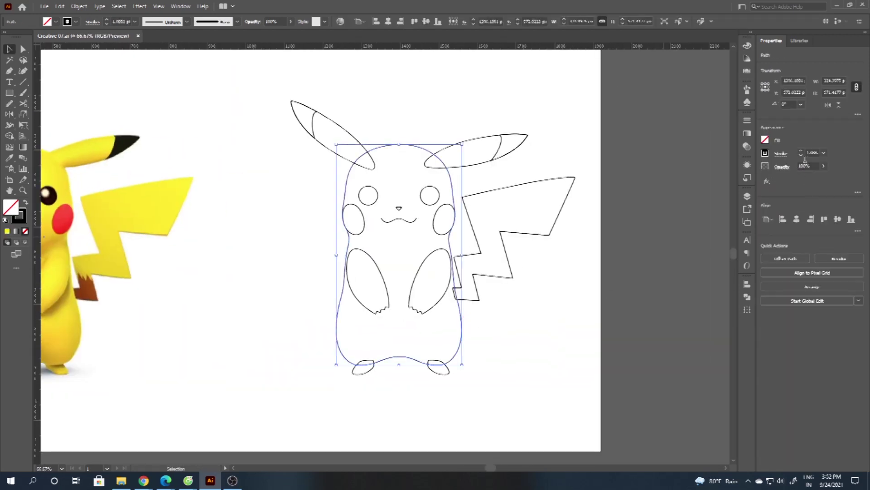
# Fill the body with the yellow swatch and change that swatch to R 252, G 173, B 33.
pyautogui.click(765, 140)
pyautogui.click(666, 178)
pyautogui.doubleClick(666, 178)
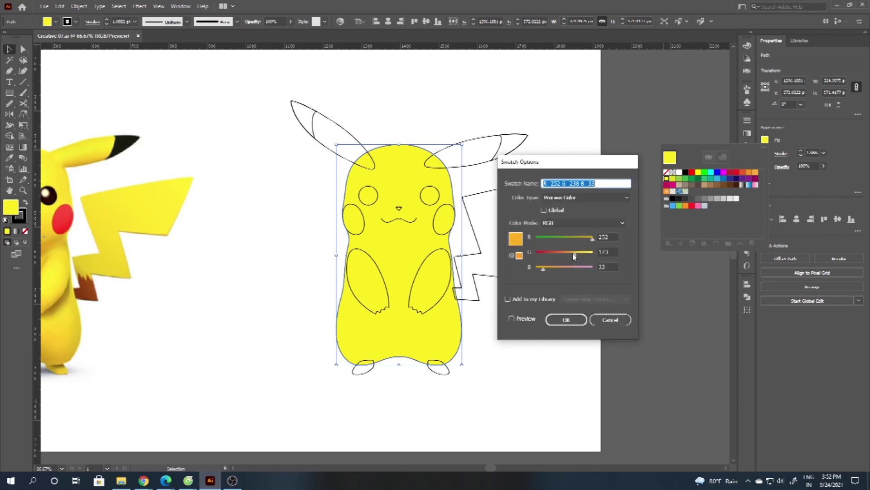
pyautogui.click(512, 319)
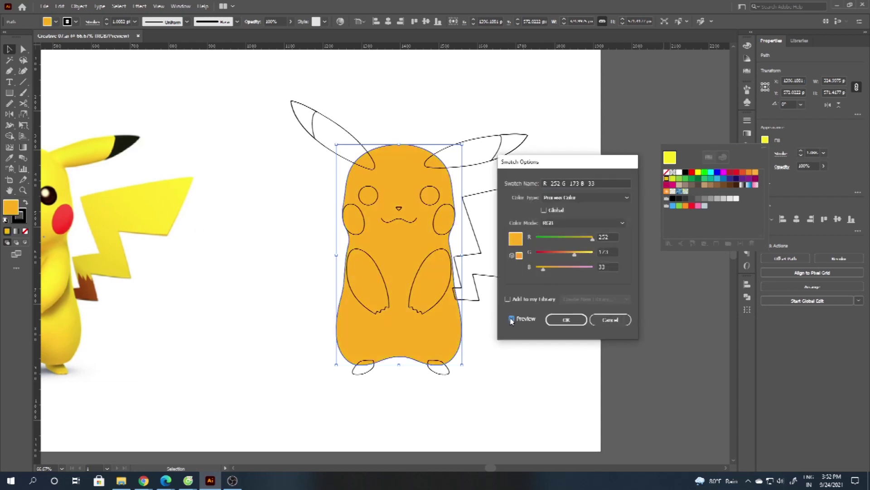
pyautogui.click(584, 321)
# Add a gradient mesh point at the centre of the body between the arms and colour it bright yellow.
pyautogui.press('u')
pyautogui.click(397, 261)
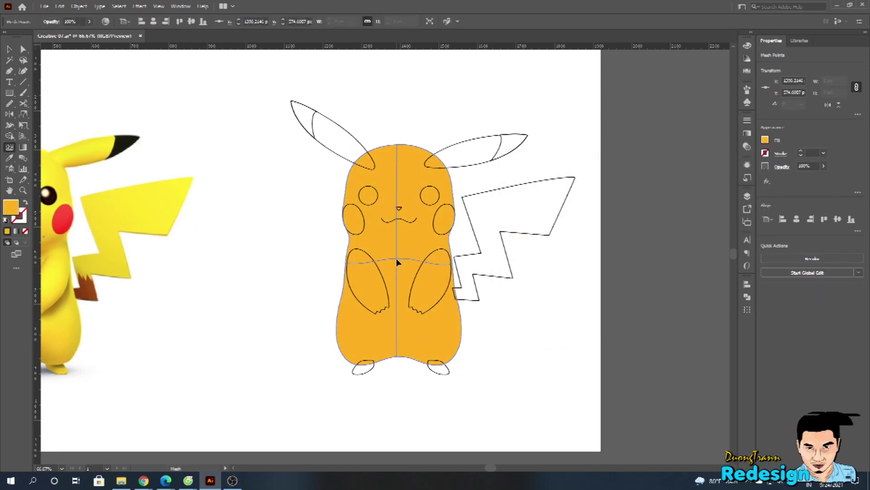
pyautogui.click(766, 140)
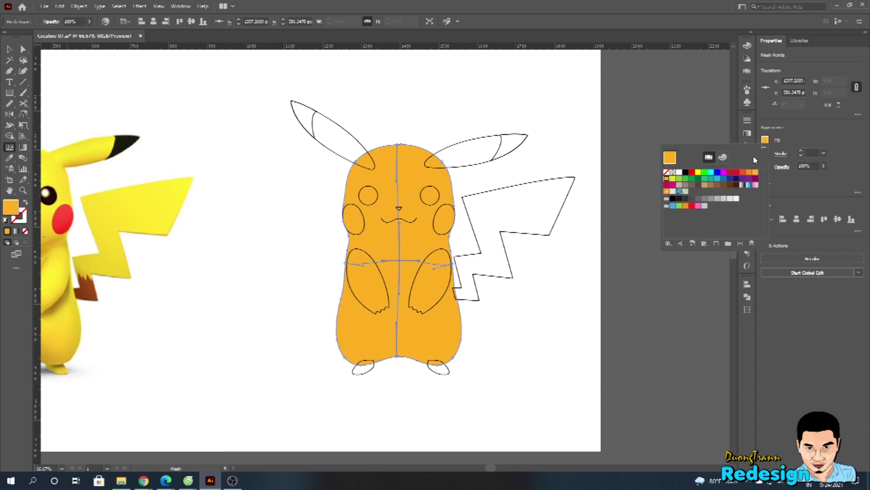
pyautogui.click(698, 173)
pyautogui.press('Escape')
pyautogui.hotkey('ctrl', '=')
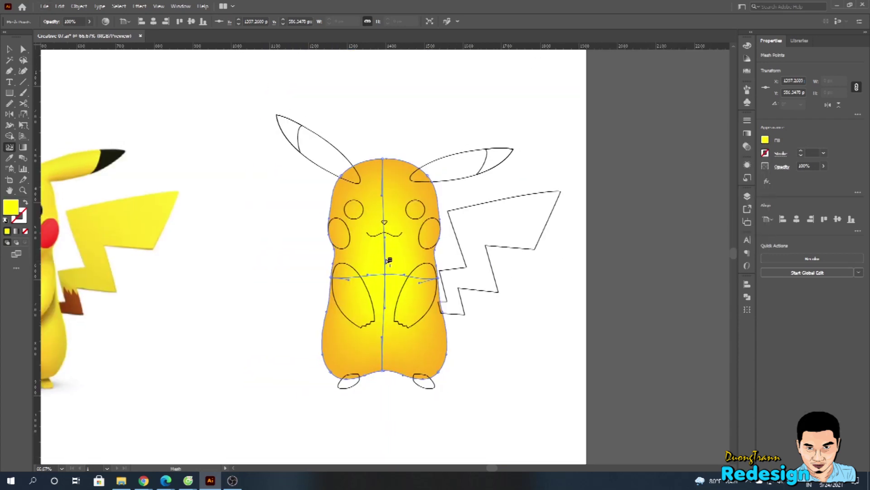
# Add a mesh point below the mouth, colour it dark orange, and curve its mesh line down along the chin.
pyautogui.click(384, 238)
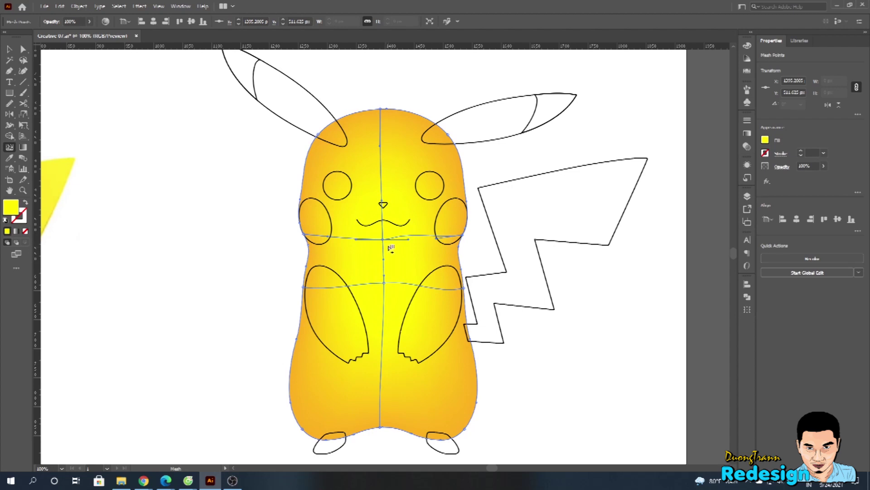
pyautogui.click(764, 141)
pyautogui.click(692, 172)
pyautogui.press('Escape')
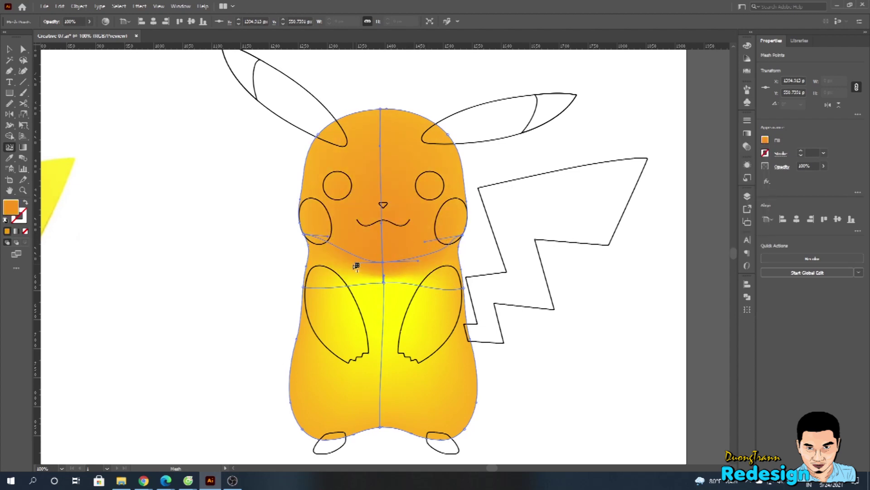
pyautogui.hscroll(2, 336, 265)
pyautogui.scroll(1, 339, 205)
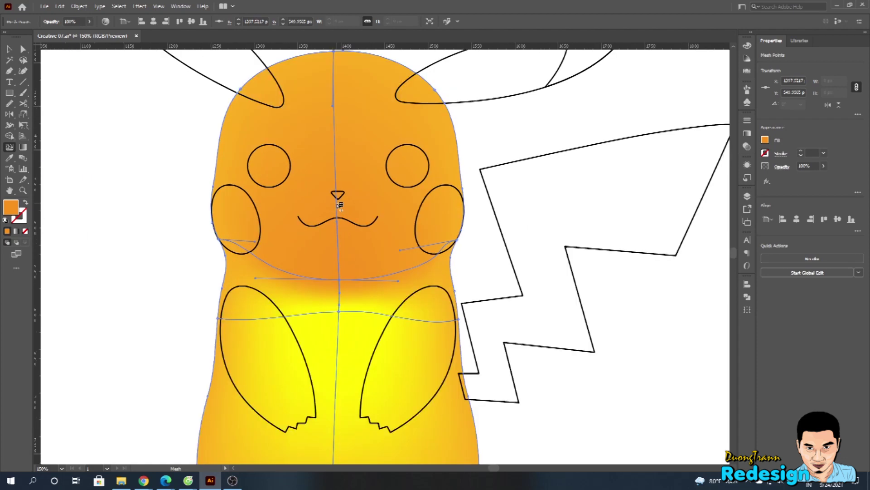
# Add a mesh point between the nose and mouth and colour it bright yellow, leaving an orange chin shadow.
pyautogui.moveTo(341, 219)
pyautogui.mouseDown()
pyautogui.moveTo(339, 226)
pyautogui.moveTo(336, 206)
pyautogui.mouseUp()
pyautogui.click(764, 140)
pyautogui.click(700, 174)
pyautogui.press('Escape')
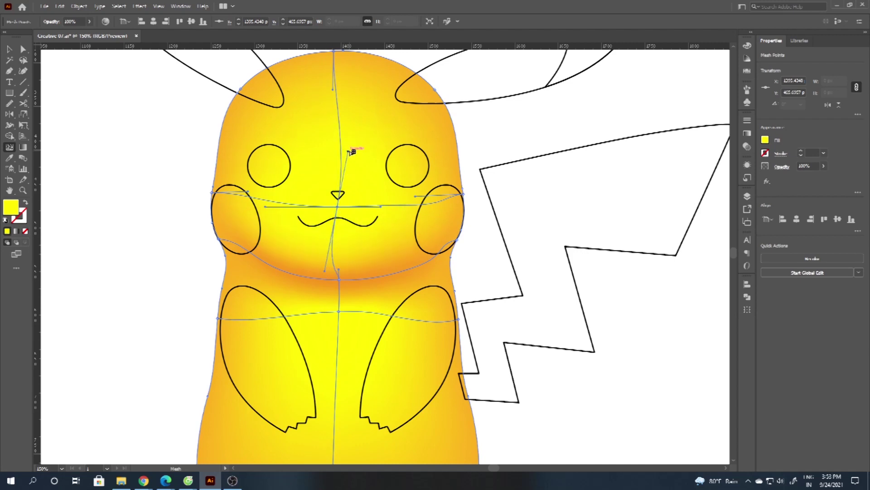
pyautogui.click(339, 280)
pyautogui.scroll(1, 336, 204)
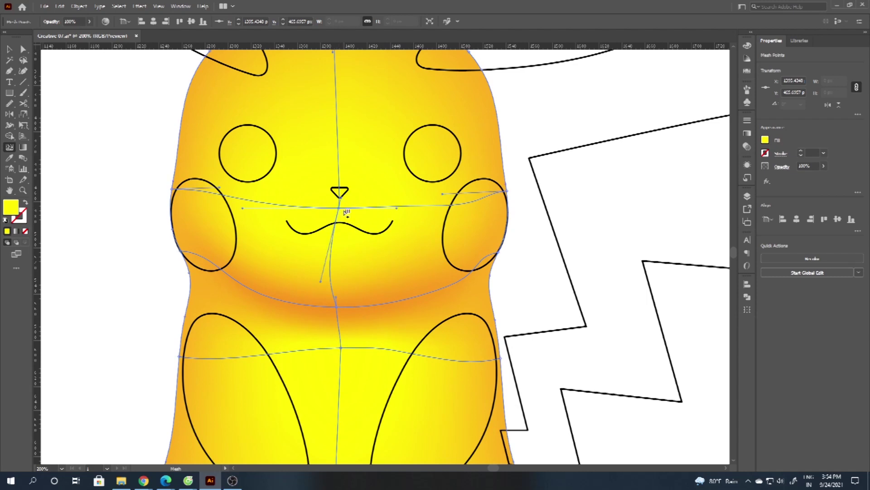
pyautogui.scroll(-1, 346, 213)
# Add a mesh row at eye level and a vertical mesh line through each eye.
pyautogui.click(341, 172)
pyautogui.scroll(1, 341, 173)
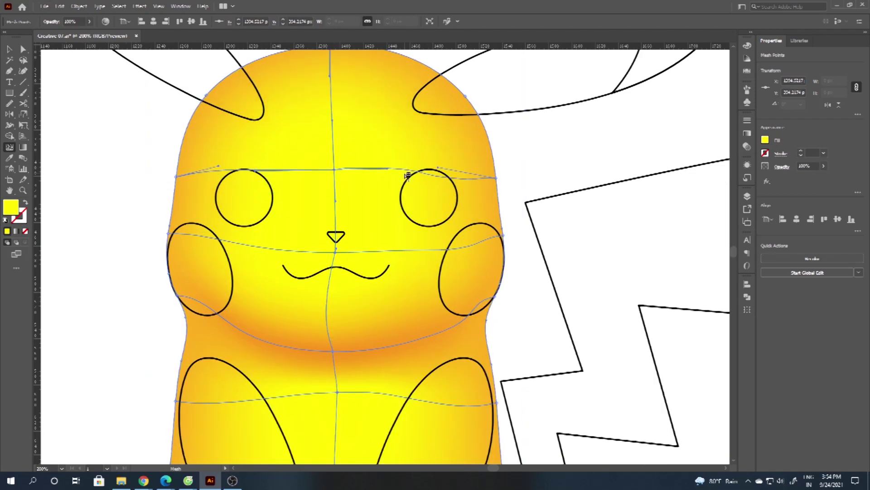
pyautogui.click(407, 171)
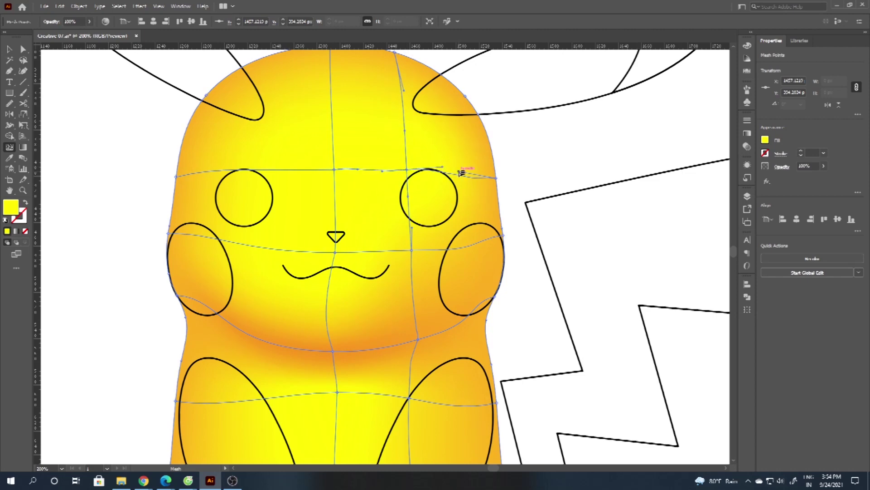
pyautogui.click(268, 170)
# Add a mesh row across the forehead above the eyes and colour its centre point bright yellow.
pyautogui.scroll(-2, 320, 155)
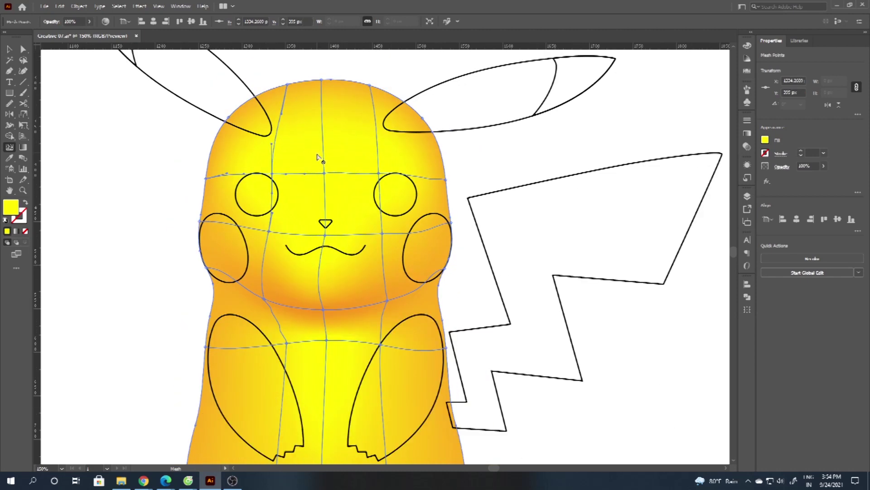
pyautogui.scroll(2, 315, 194)
pyautogui.scroll(-1, 332, 144)
pyautogui.click(331, 143)
pyautogui.hotkey('ctrl', 'z')
pyautogui.click(331, 135)
pyautogui.click(766, 139)
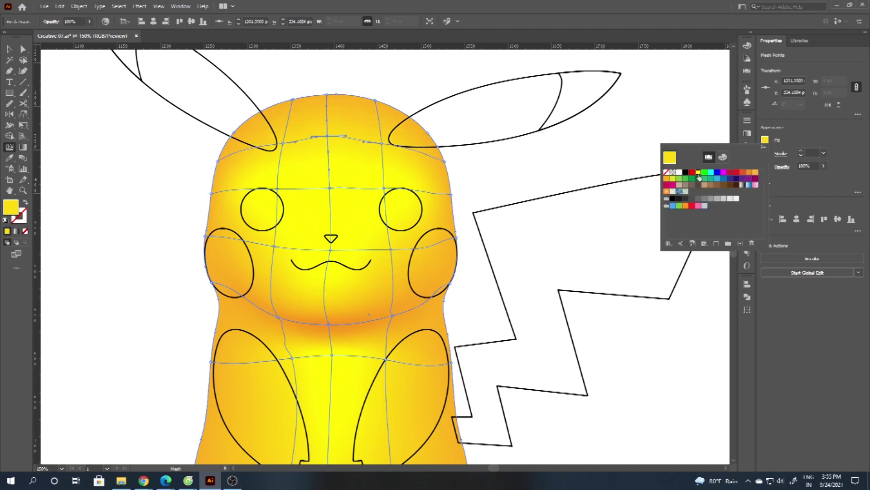
pyautogui.click(696, 170)
# Colour the forehead's left mesh point yellow and add vertical mesh lines near both sides of the head.
pyautogui.moveTo(337, 138); pyautogui.dragTo(291, 142)
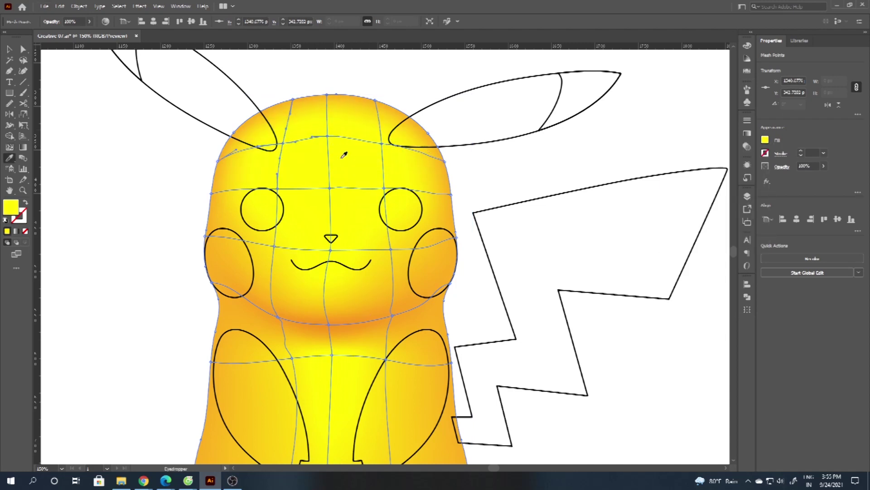
pyautogui.click(237, 151)
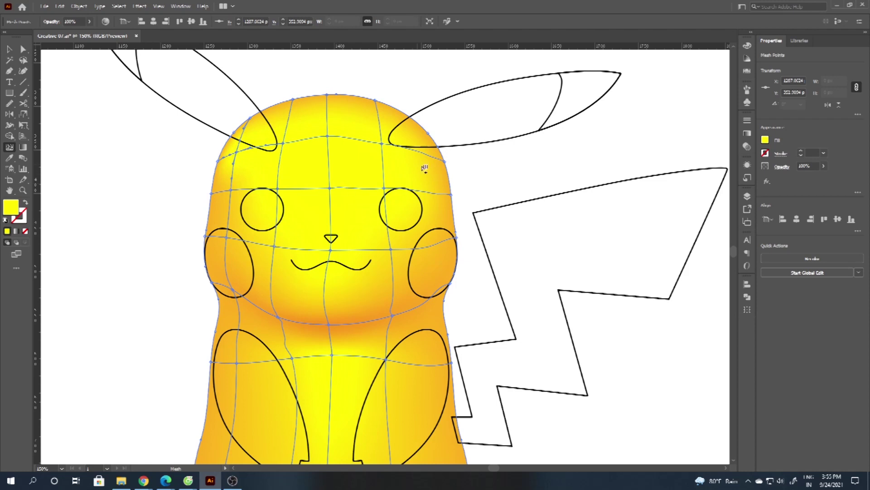
pyautogui.click(424, 154)
# Apply sampled yellow to the outer eye-level mesh points on both sides of the face, then deselect the body.
pyautogui.click(431, 193)
pyautogui.press('i')
pyautogui.click(427, 220)
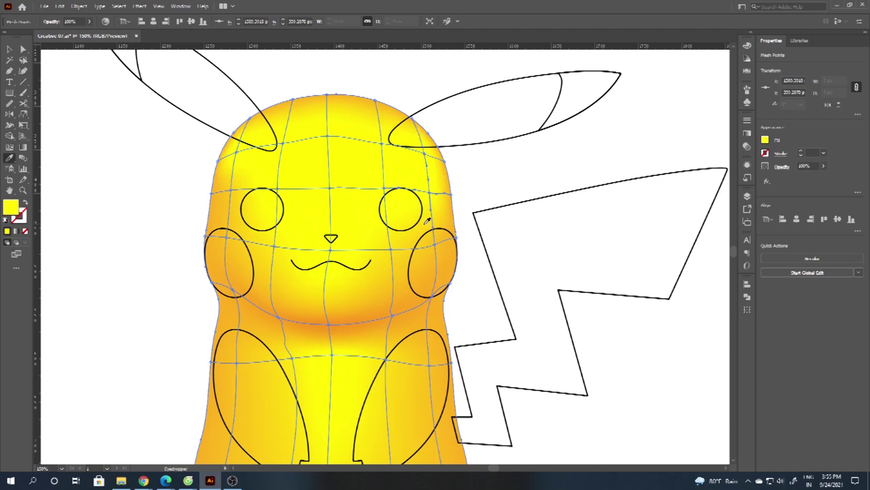
pyautogui.click(234, 192)
pyautogui.press('i')
pyautogui.click(242, 166)
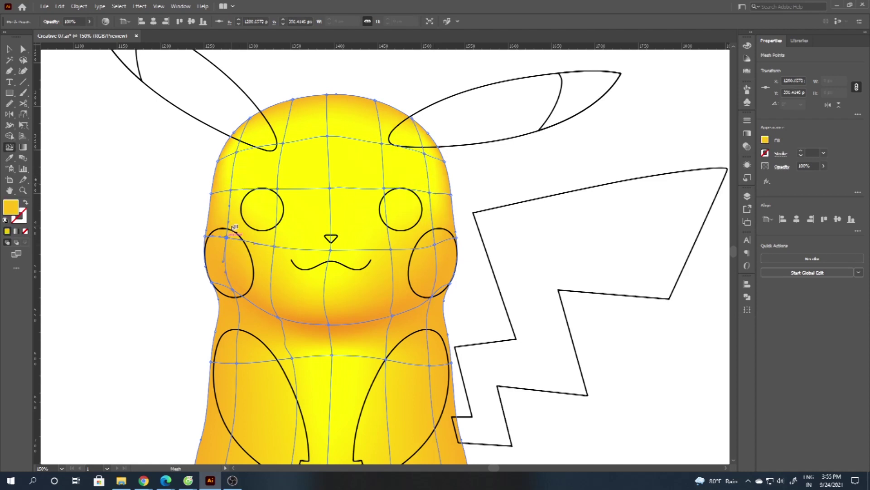
pyautogui.click(413, 237)
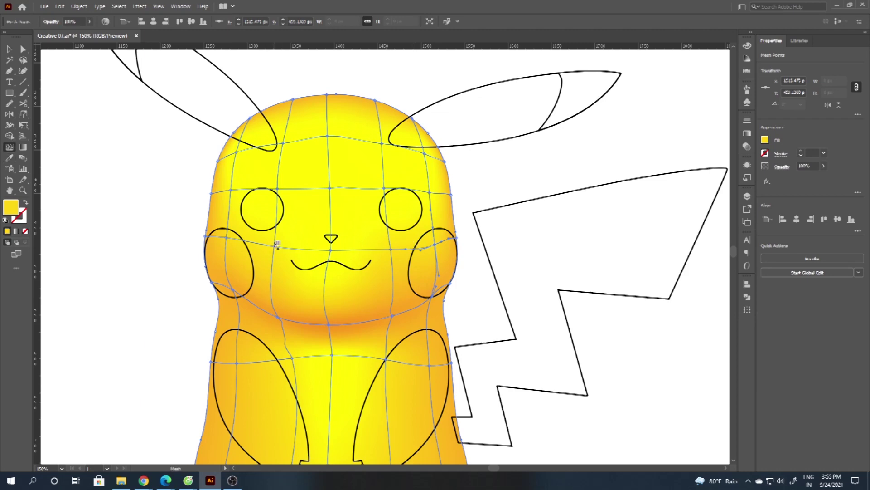
pyautogui.click(612, 291)
pyautogui.scroll(-1, 612, 291)
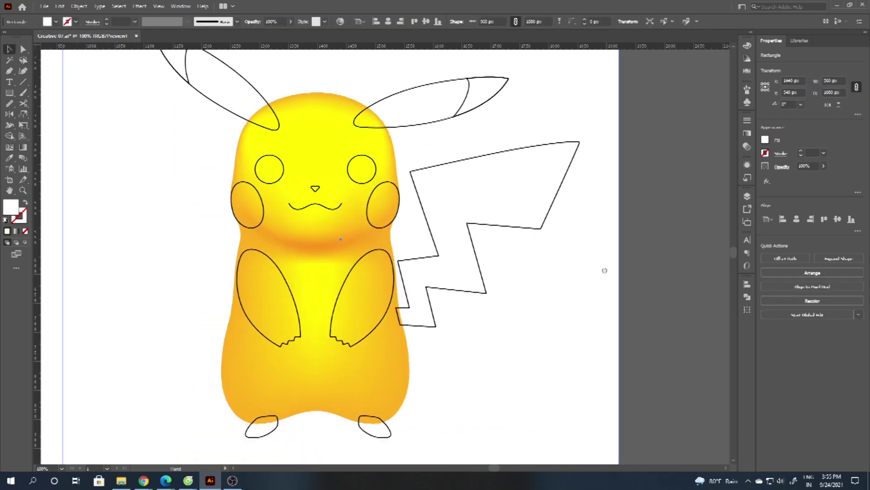
# Add a mesh row across the lower belly and colour its centre point orange.
pyautogui.scroll(-3, 431, 317)
pyautogui.scroll(-2, 353, 311)
pyautogui.scroll(2, 353, 310)
pyautogui.click(356, 289)
pyautogui.press('u')
pyautogui.click(355, 286)
pyautogui.click(765, 140)
pyautogui.click(749, 172)
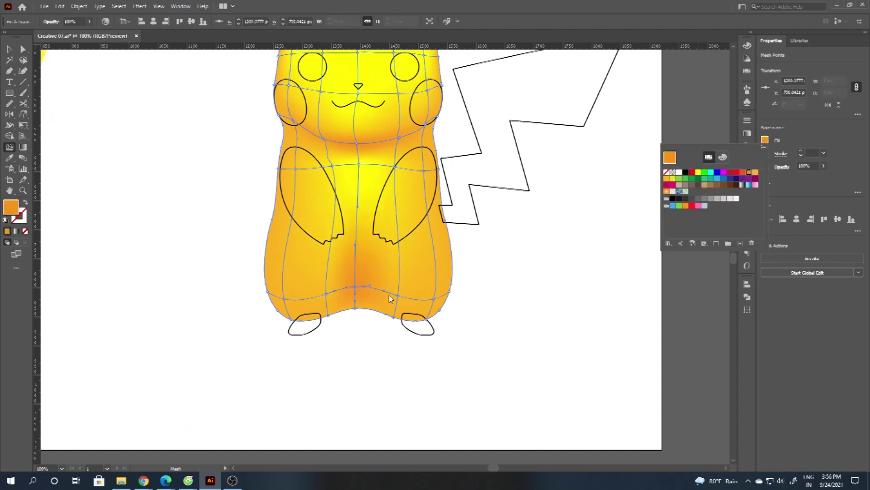
# Apply sampled orange to the lower belly mesh point beside the centre and sampled yellow to the outer left point.
pyautogui.click(326, 294)
pyautogui.press('y')
pyautogui.press('u')
pyautogui.press('i')
pyautogui.click(343, 288)
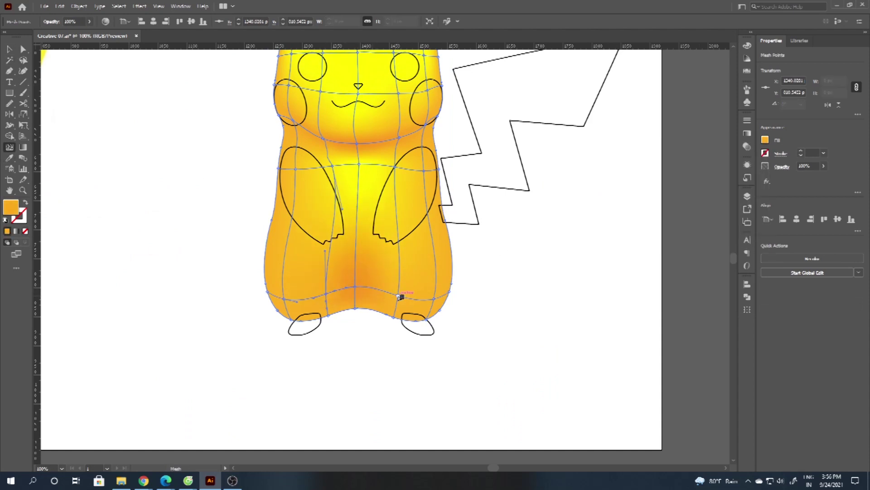
pyautogui.click(285, 298)
pyautogui.press('i')
pyautogui.click(366, 212)
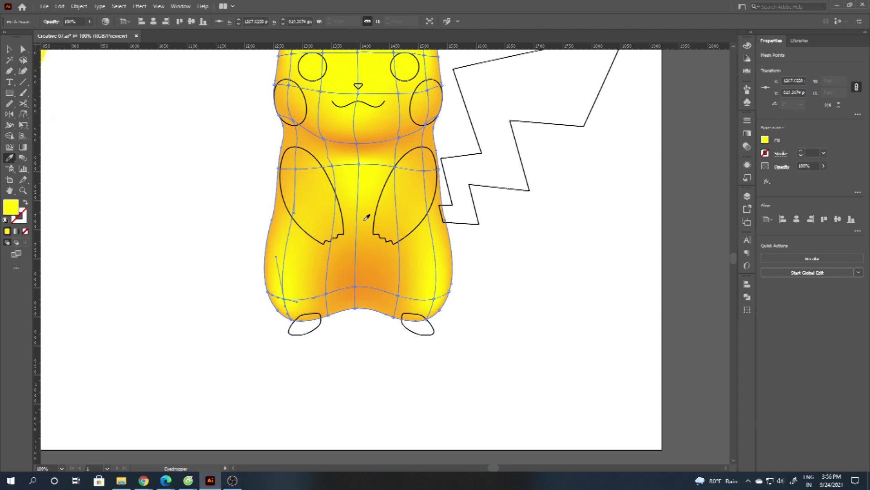
# Resample orange onto the two lower belly mesh points flanking the centre.
pyautogui.press('u')
pyautogui.click(326, 294)
pyautogui.press('i')
pyautogui.click(323, 288)
pyautogui.press('u')
pyautogui.click(398, 296)
pyautogui.press('i')
pyautogui.click(404, 295)
# Fill the background rectangle with a radial gradient from white at the centre to yellow at the edges, then deselect it.
pyautogui.scroll(3, 559, 297)
pyautogui.click(704, 257)
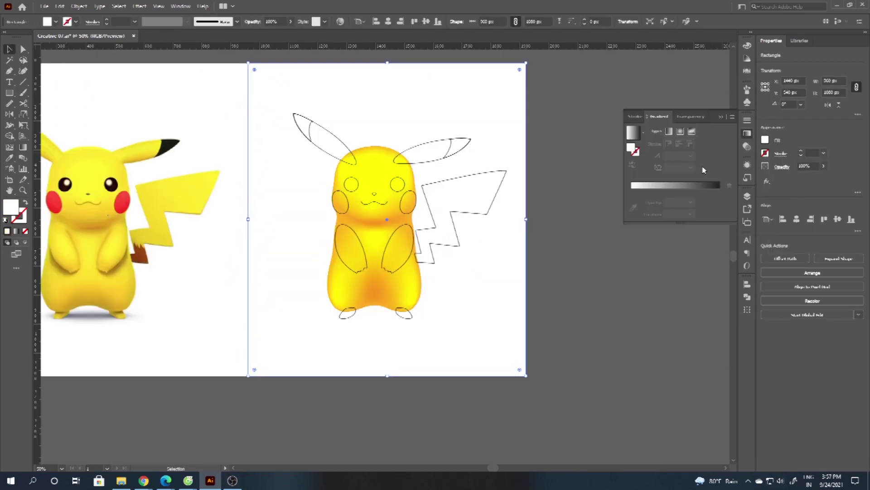
pyautogui.click(666, 194)
pyautogui.click(680, 130)
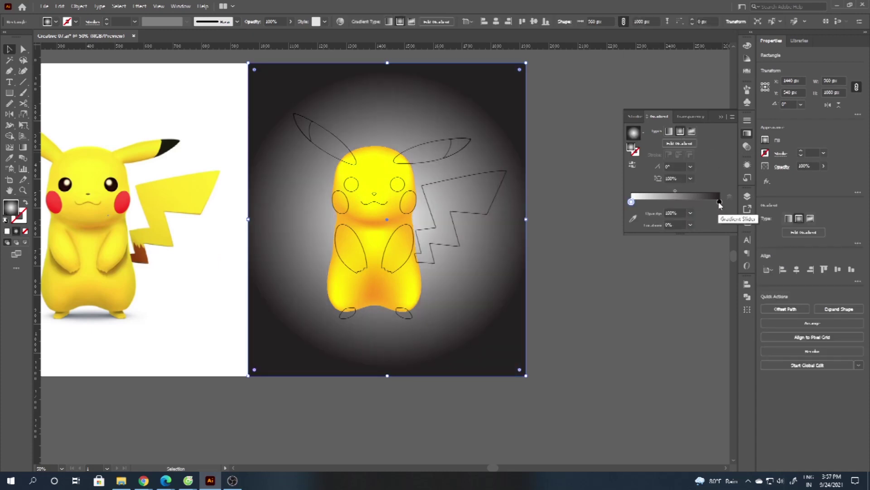
pyautogui.doubleClick(719, 201)
pyautogui.click(603, 250)
pyautogui.click(635, 235)
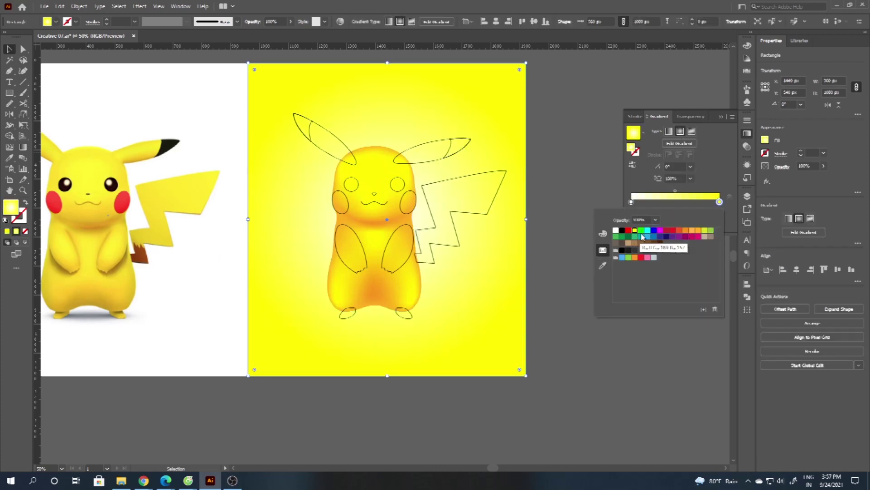
pyautogui.press('Escape')
pyautogui.hotkey('ctrl', 'shift', 'a')
pyautogui.hotkey('ctrl', '1')
pyautogui.scroll(1, 564, 174)
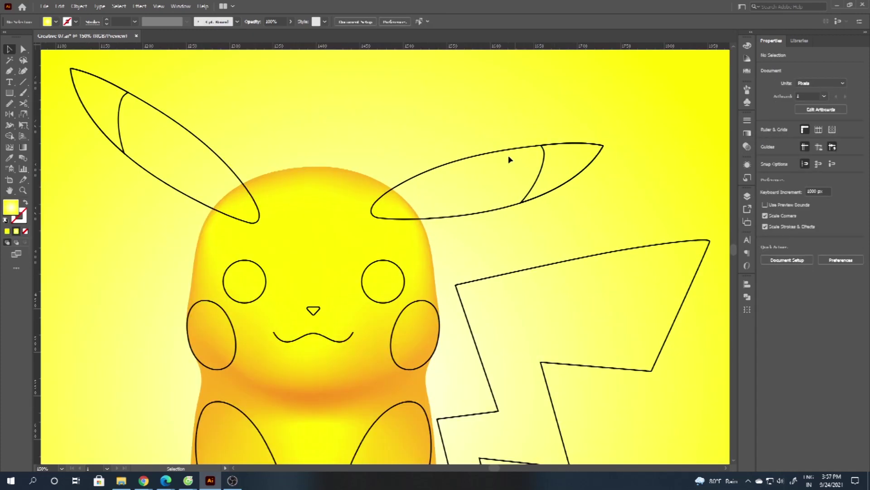
# Isolate the right ear's outline and fill it with light orange.
pyautogui.click(509, 151)
pyautogui.doubleClick(512, 152)
pyautogui.click(765, 140)
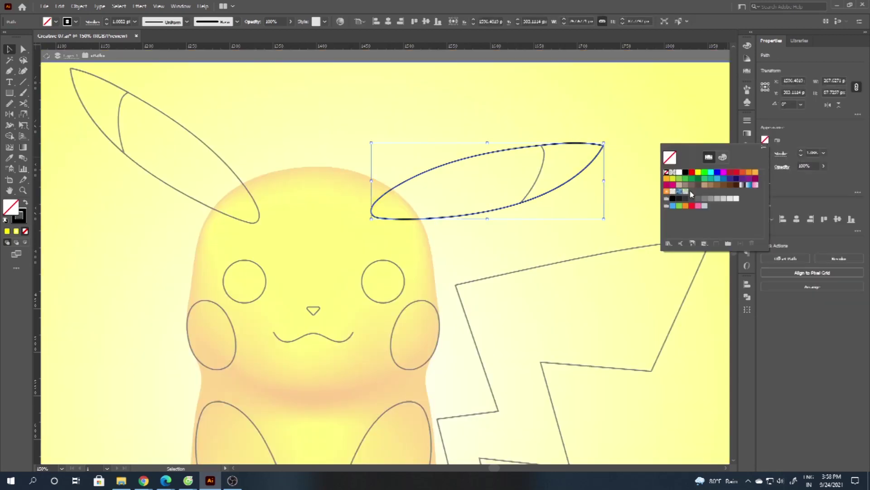
pyautogui.click(667, 177)
pyautogui.press('Escape')
# Add a mesh point in the middle of the right ear and colour it yellow.
pyautogui.press('u')
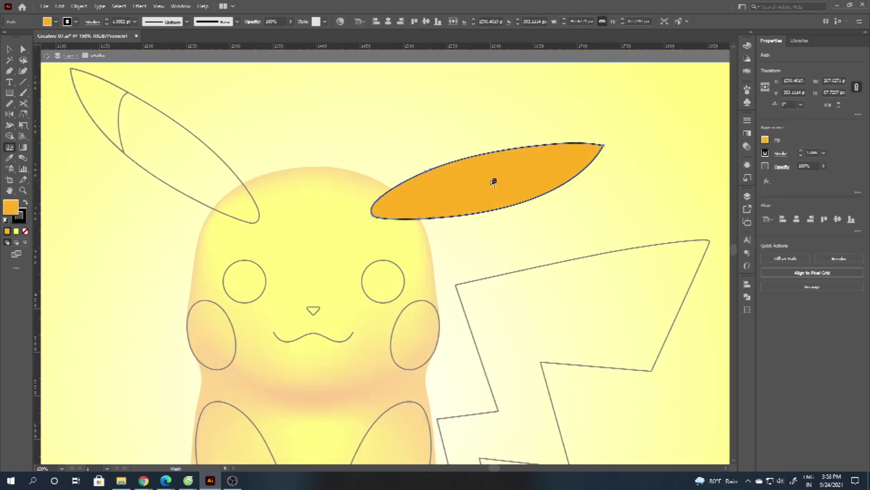
pyautogui.click(489, 179)
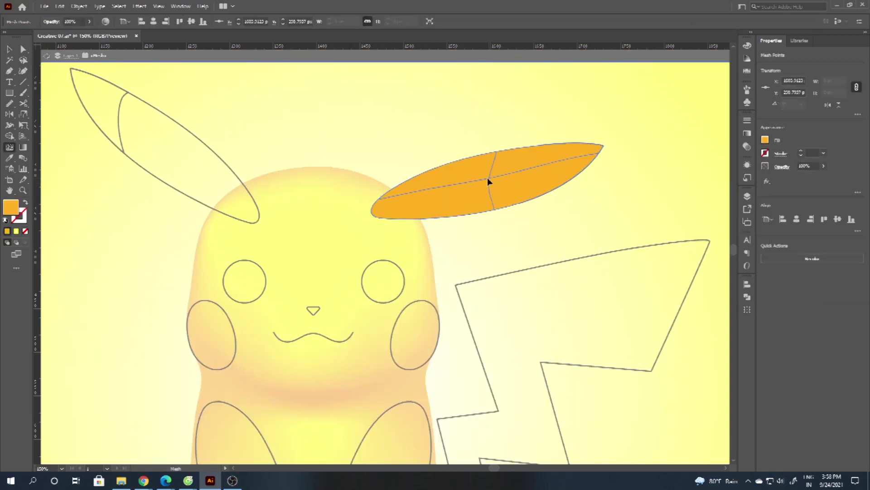
pyautogui.click(746, 148)
pyautogui.click(698, 172)
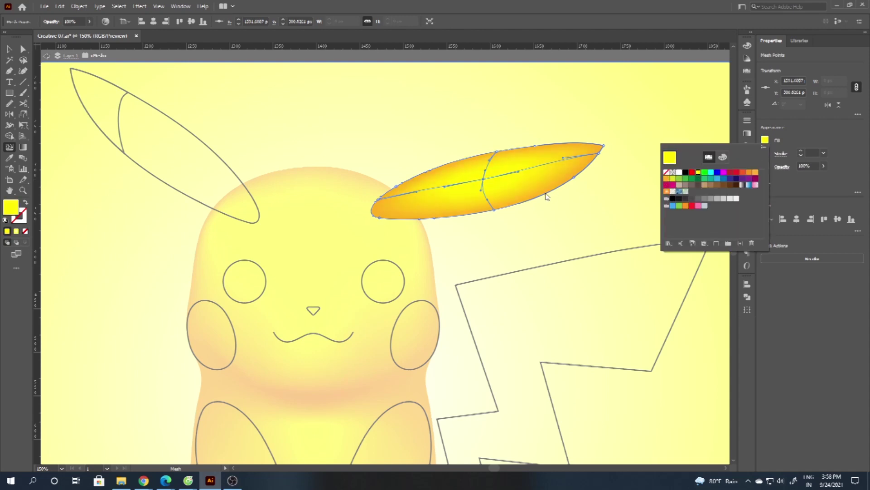
# Add a mesh point near the base of the right ear and colour it red-orange, R=241 G=90 B=36.
pyautogui.click(418, 204)
pyautogui.click(746, 148)
pyautogui.click(742, 172)
pyautogui.click(743, 172)
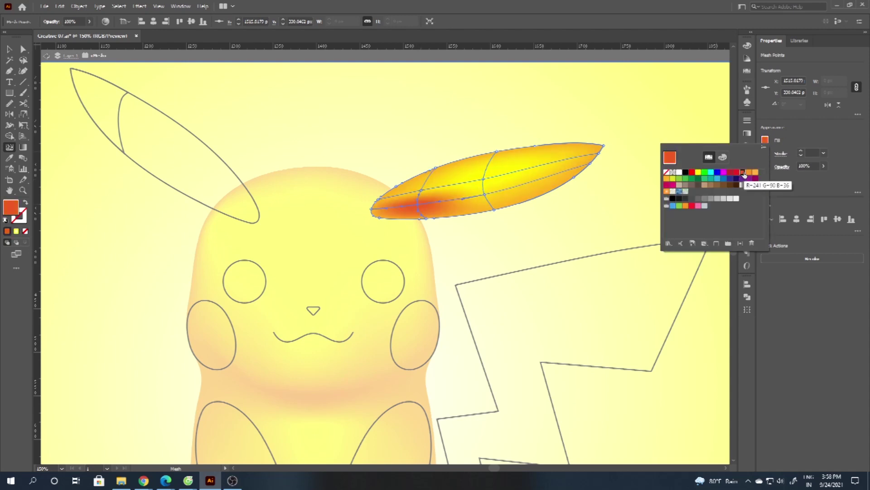
# Add an orange mesh point near the right ear's upper edge and another on the lower side toward the tip.
pyautogui.click(490, 167)
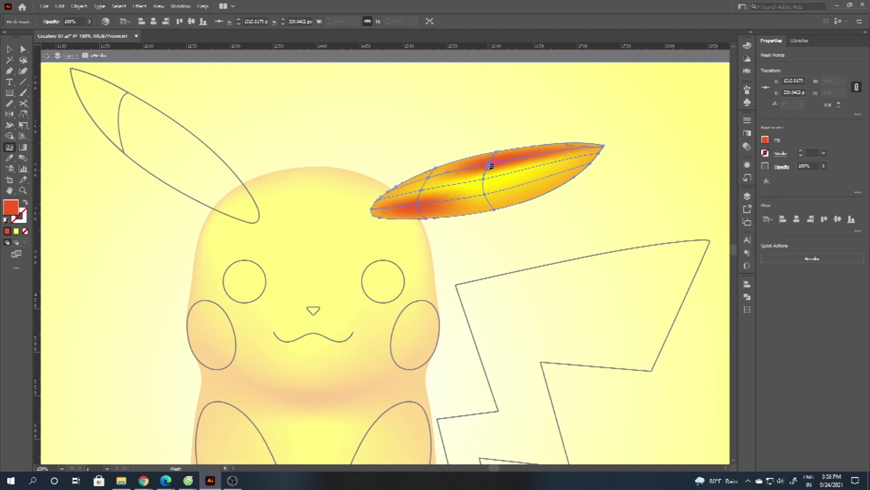
pyautogui.click(765, 141)
pyautogui.click(748, 171)
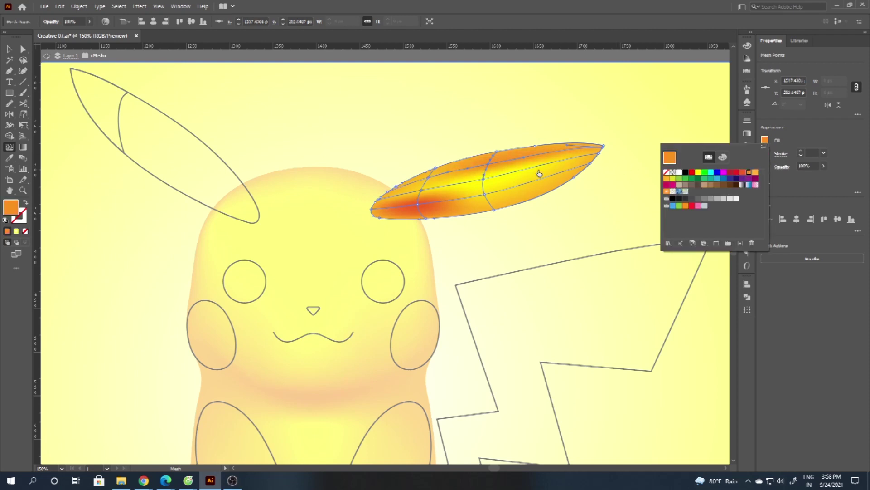
pyautogui.click(550, 186)
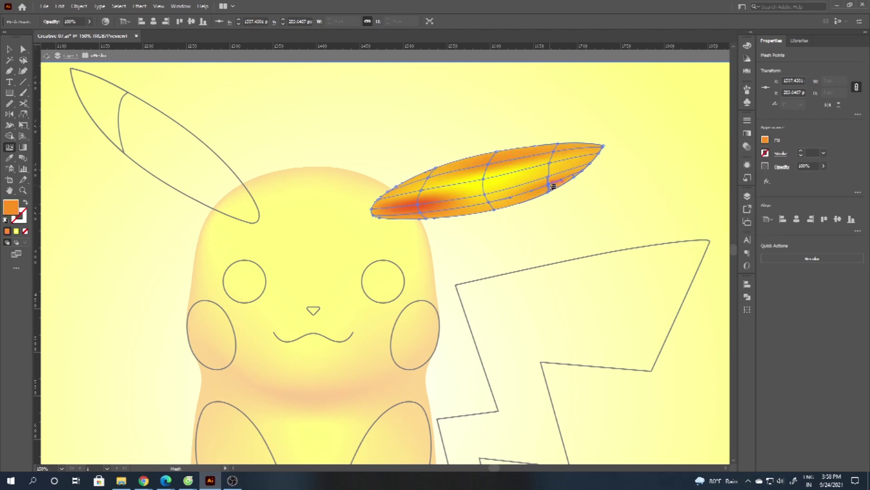
pyautogui.click(492, 172)
pyautogui.press('u')
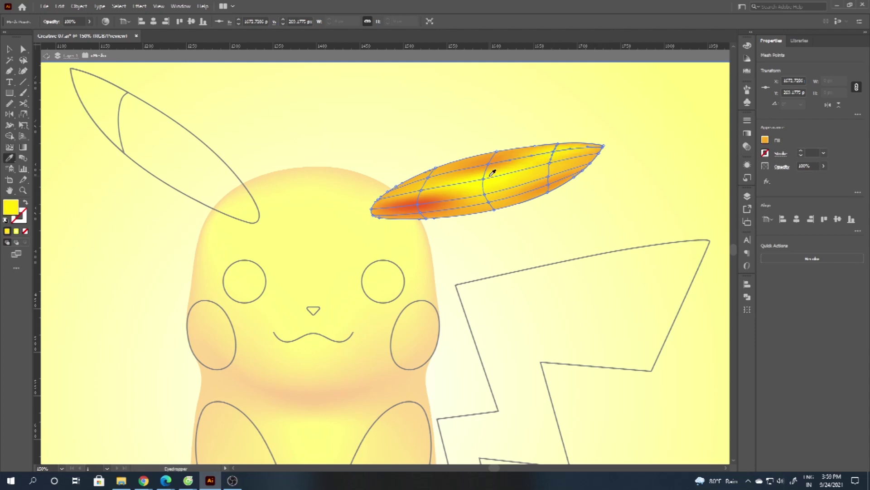
pyautogui.hotkey('ctrl', 'z')
# Colour the mesh point at the middle of the right ear's lower edge yellow.
pyautogui.press('v')
pyautogui.click(153, 122)
pyautogui.moveTo(492, 180); pyautogui.dragTo(354, 168)
pyautogui.scroll(1, 351, 165)
pyautogui.click(375, 169)
pyautogui.scroll(3, 375, 169)
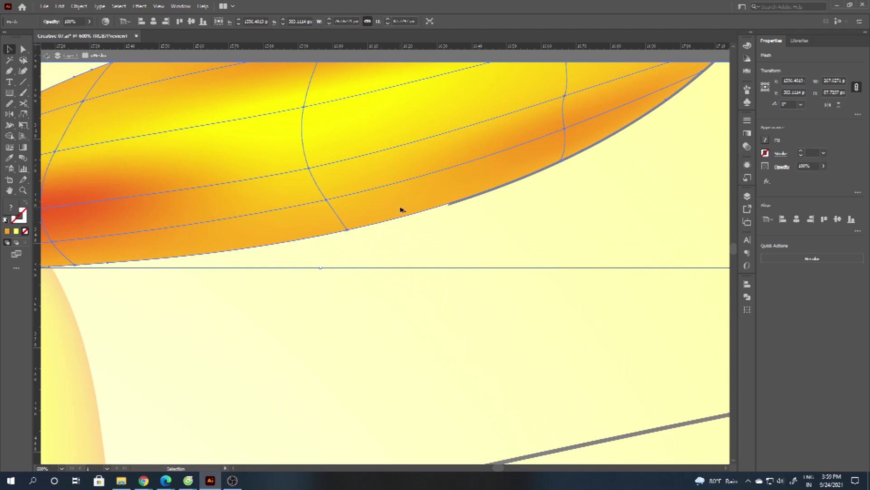
pyautogui.scroll(-3, 387, 208)
pyautogui.press('u')
pyautogui.click(374, 218)
pyautogui.click(765, 140)
pyautogui.click(701, 173)
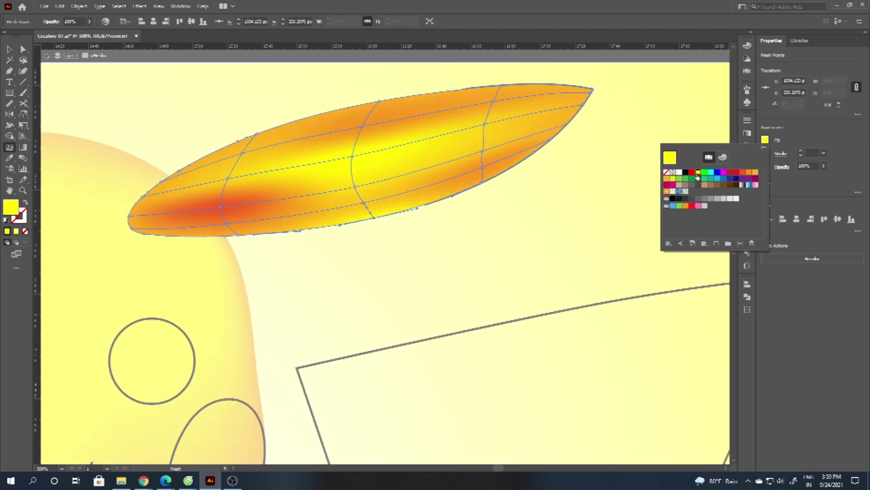
# Apply sampled colours from the lower edge to its remaining mesh points near the right ear's tip and base.
pyautogui.click(481, 183)
pyautogui.press('i')
pyautogui.click(384, 215)
pyautogui.press('u')
pyautogui.click(238, 235)
pyautogui.press('i')
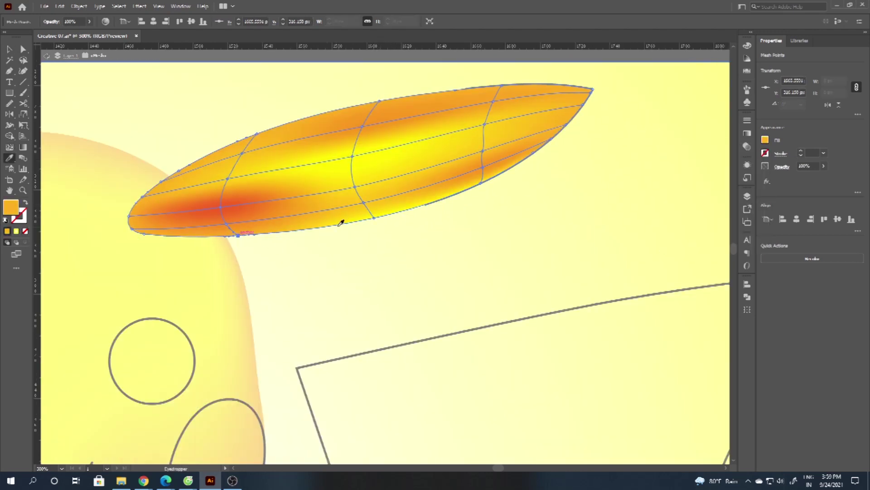
pyautogui.click(366, 217)
# Apply sampled yellow to the mesh points along the right ear's upper edge, from the tip to the base.
pyautogui.press('u')
pyautogui.click(500, 86)
pyautogui.press('i')
pyautogui.click(363, 158)
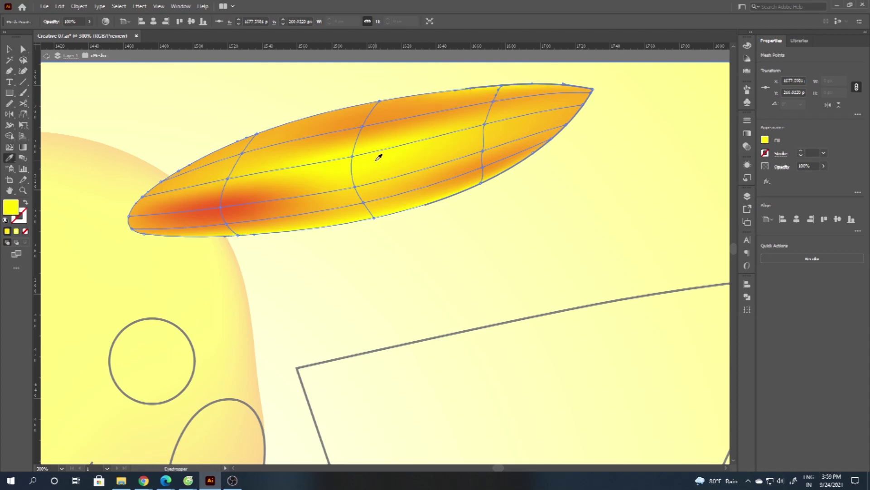
pyautogui.click(161, 181)
pyautogui.press('i')
pyautogui.click(350, 157)
pyautogui.press('u')
pyautogui.click(239, 143)
pyautogui.press('i')
pyautogui.press('u')
pyautogui.click(263, 138)
pyautogui.press('i')
pyautogui.click(351, 153)
# Soften the right ear's upper middle mesh point with a lighter orange sampled from the ear.
pyautogui.click(365, 131)
pyautogui.press('i')
pyautogui.click(329, 127)
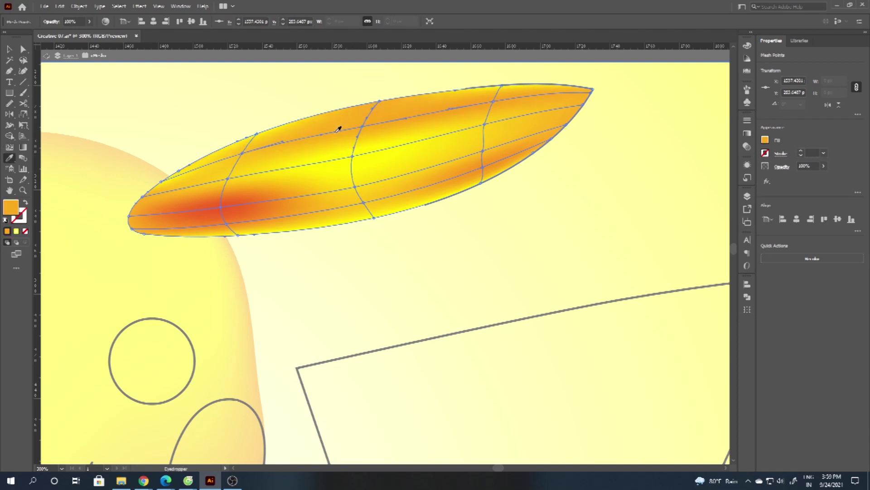
pyautogui.press('v')
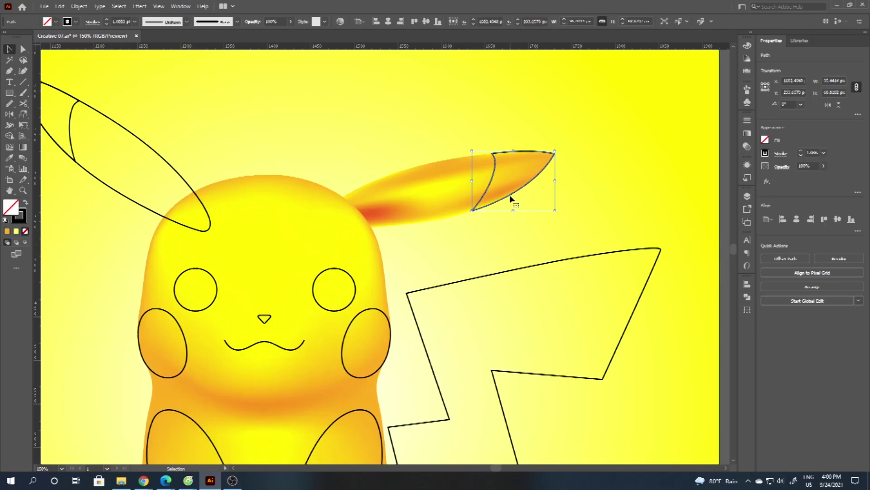
# Fill the right ear's tip shape with brown.
pyautogui.scroll(1, 517, 204)
pyautogui.click(765, 139)
pyautogui.click(735, 185)
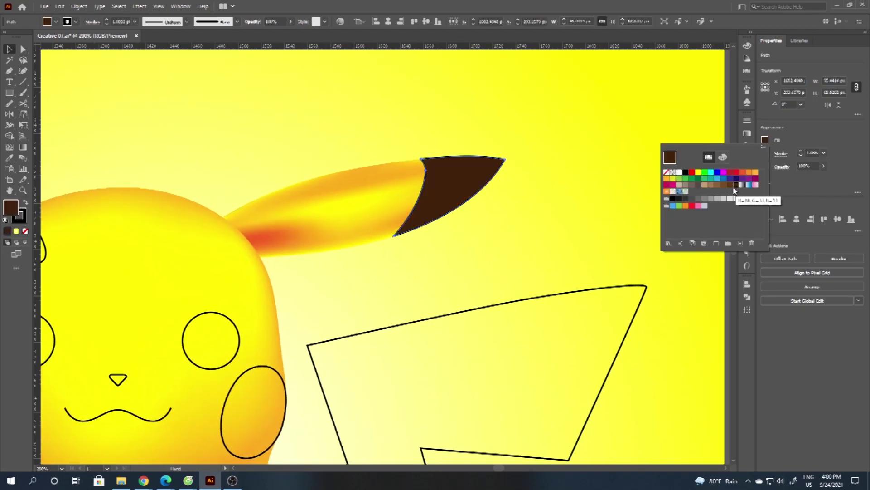
pyautogui.click(730, 186)
pyautogui.press('u')
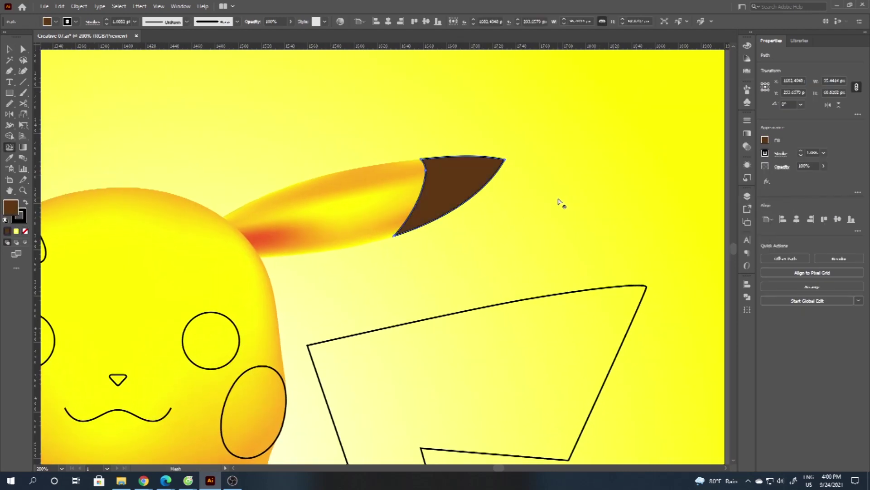
# Add two mesh points to the brown ear tip and apply orange sampled from the ear.
pyautogui.click(452, 167)
pyautogui.click(445, 200)
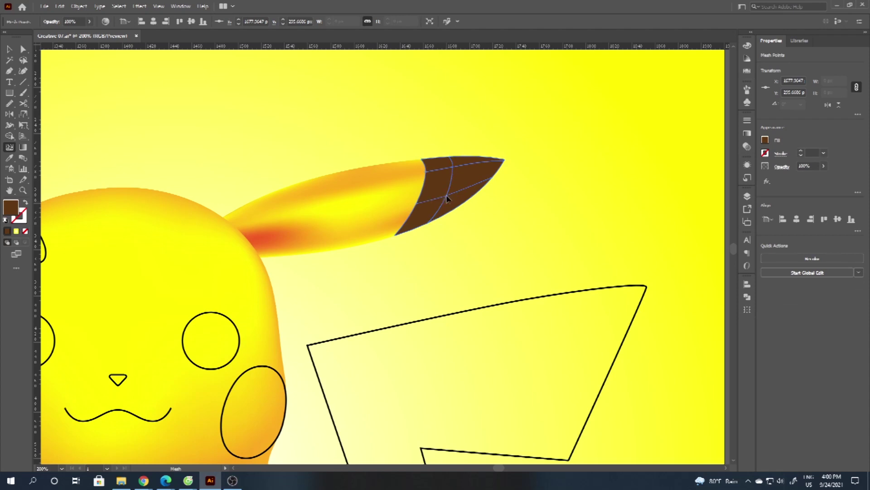
pyautogui.press('i')
pyautogui.click(389, 175)
# Colour the mesh points along the brown ear tip's lower edge yellow.
pyautogui.click(475, 196)
pyautogui.click(766, 142)
pyautogui.click(690, 182)
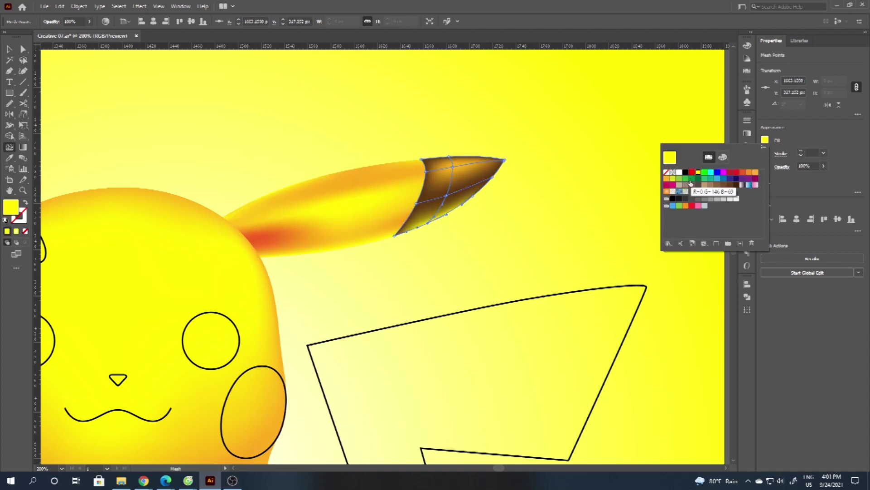
pyautogui.click(474, 197)
pyautogui.click(373, 202)
pyautogui.press('u')
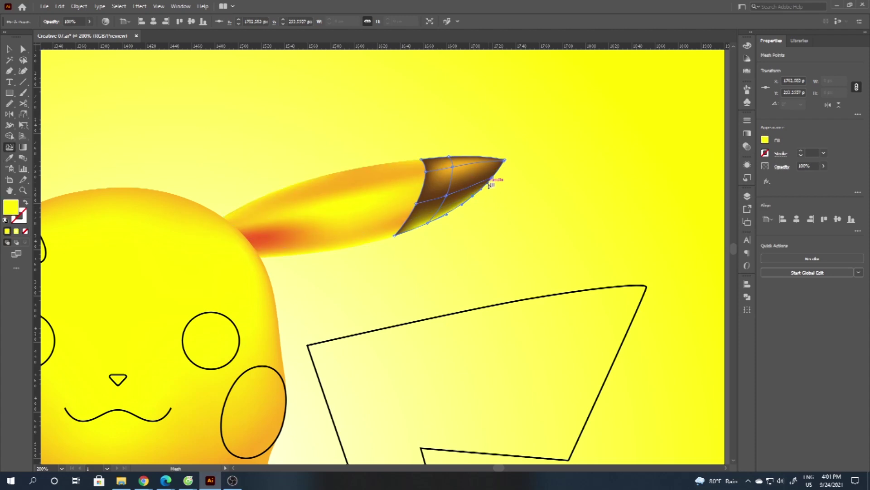
pyautogui.press('i')
pyautogui.click(380, 207)
pyautogui.press('u')
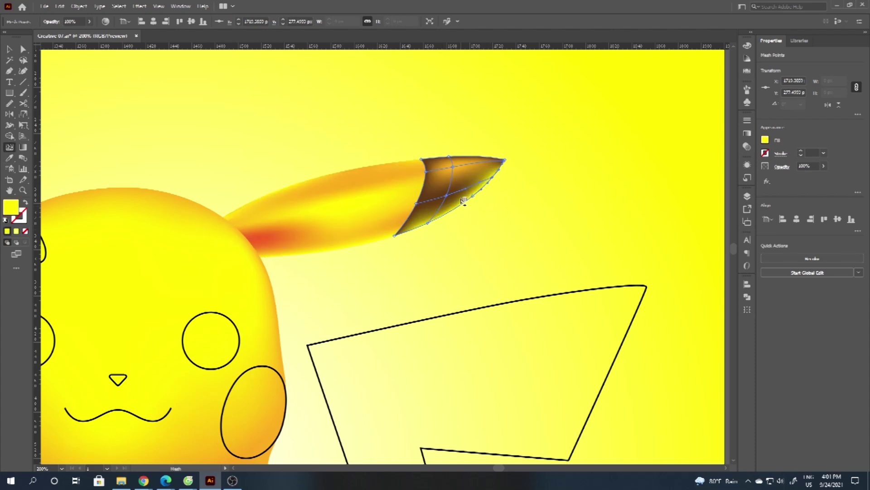
# Shorten the mesh handle at the ear tip's lower right edge to tighten the yellow highlight.
pyautogui.scroll(3, 491, 176)
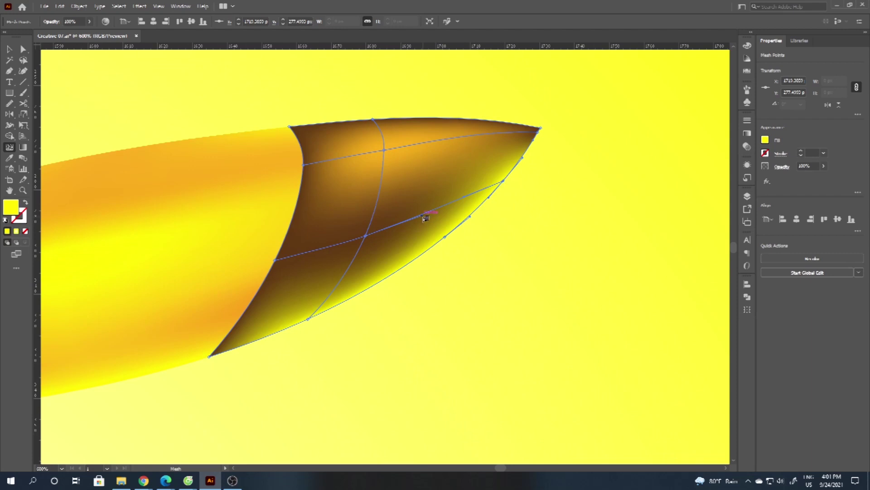
pyautogui.moveTo(468, 202); pyautogui.dragTo(485, 187)
pyautogui.moveTo(485, 188); pyautogui.dragTo(487, 188)
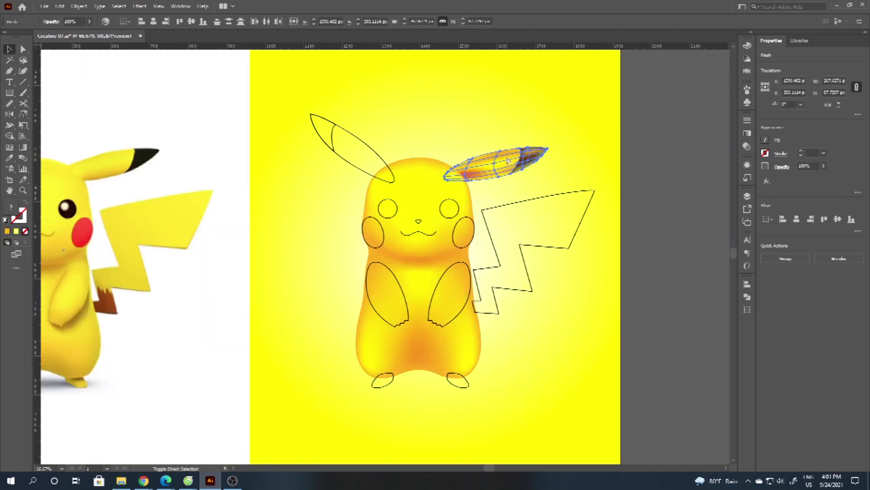
# Place a mirrored copy of the shaded ear and its tip over the left ear outline and rotate it to match.
pyautogui.moveTo(515, 159); pyautogui.dragTo(484, 158)
pyautogui.scroll(1, 322, 163)
pyautogui.press('o')
pyautogui.scroll(1, 452, 142)
pyautogui.moveTo(395, 160); pyautogui.dragTo(390, 168)
# Reshape the mirrored ear toward the left ear outline with the Warp tool.
pyautogui.scroll(-1, 398, 171)
pyautogui.scroll(1, 409, 172)
pyautogui.click(12, 115)
pyautogui.click(9, 125)
pyautogui.click(50, 134)
pyautogui.moveTo(442, 220); pyautogui.dragTo(413, 204)
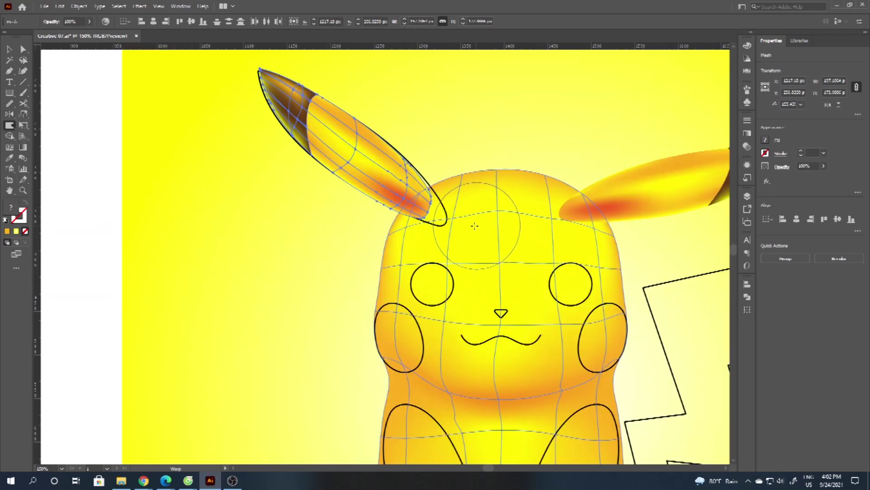
# Delete the leftover black outlines of the left ear.
pyautogui.click(10, 49)
pyautogui.click(145, 154)
pyautogui.scroll(-1, 148, 156)
pyautogui.scroll(1, 369, 184)
pyautogui.click(313, 168)
pyautogui.press('Delete')
pyautogui.click(389, 184)
pyautogui.click(207, 142)
# Arrange the left and right ears behind the head.
pyautogui.moveTo(330, 120); pyautogui.dragTo(494, 173)
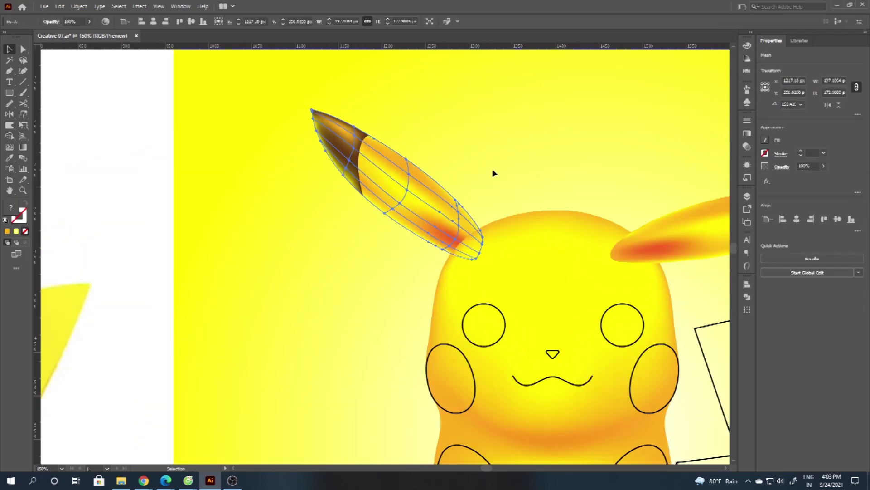
pyautogui.click(494, 173)
pyautogui.scroll(-4, 489, 177)
pyautogui.scroll(2, 470, 186)
pyautogui.moveTo(627, 178); pyautogui.dragTo(604, 190)
pyautogui.scroll(1, 600, 188)
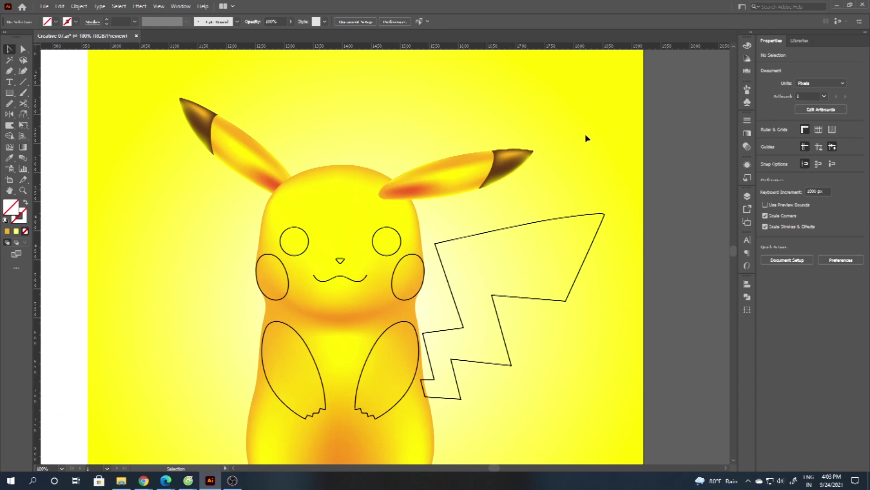
pyautogui.click(469, 191)
pyautogui.click(661, 185)
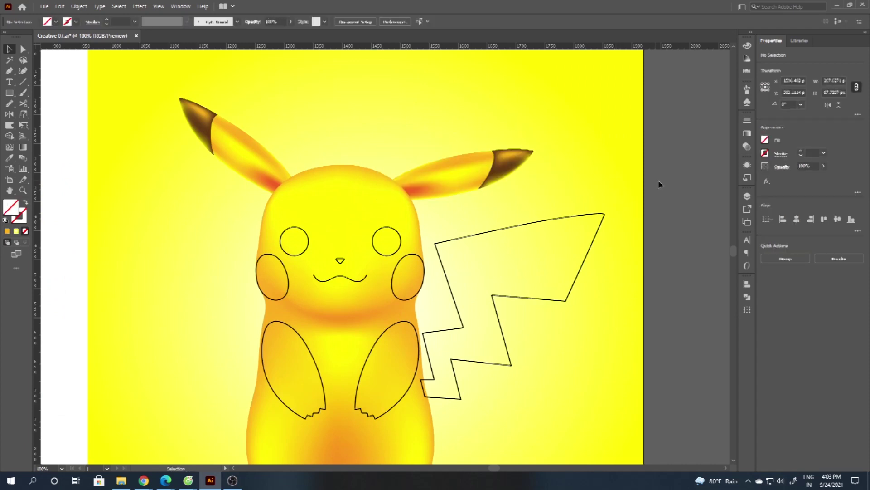
pyautogui.moveTo(661, 184); pyautogui.dragTo(651, 167)
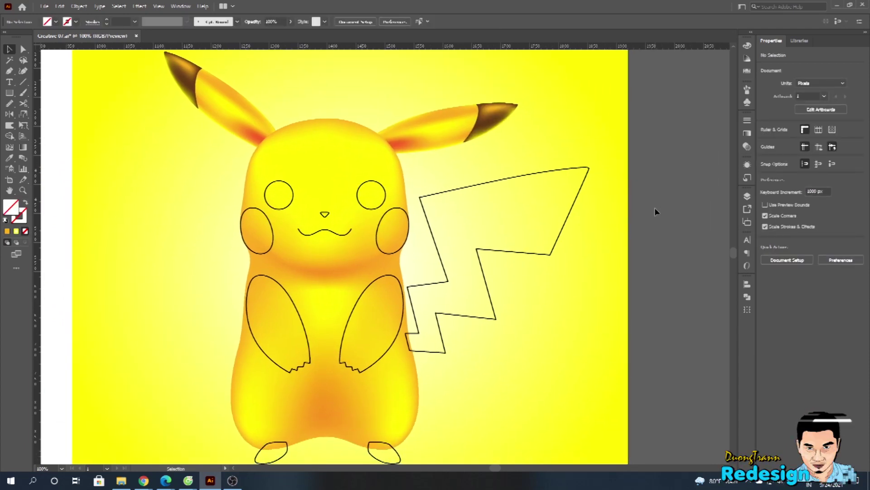
# Recolour the body's mesh points beside the right eye with the orange-yellow sampled from the head's edge.
pyautogui.click(290, 156)
pyautogui.scroll(1, 290, 156)
pyautogui.click(435, 197)
pyautogui.press('i')
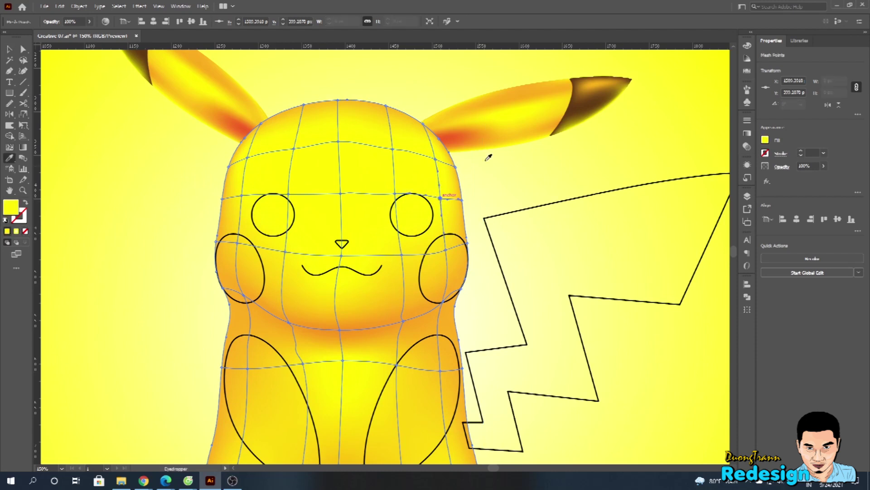
pyautogui.click(466, 216)
pyautogui.press('i')
pyautogui.click(446, 194)
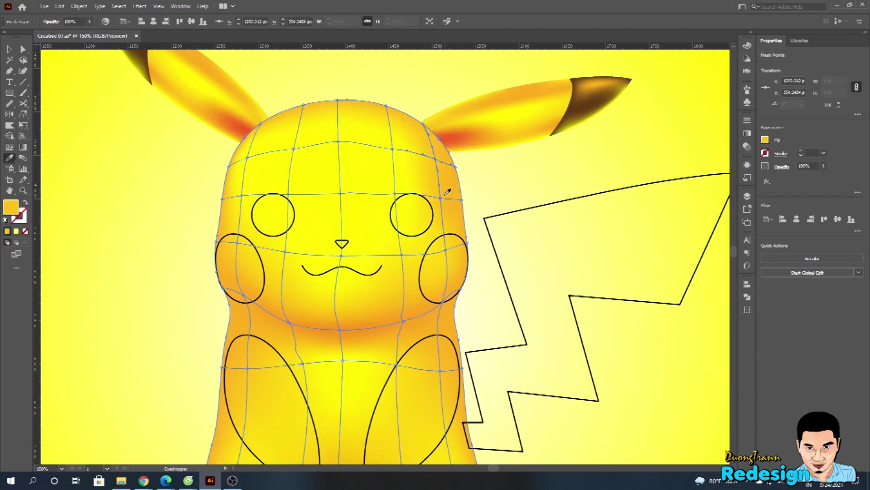
# Recolour the mesh points on the upper left side of the head with the sampled orange-yellow.
pyautogui.press('u')
pyautogui.click(247, 157)
pyautogui.press('i')
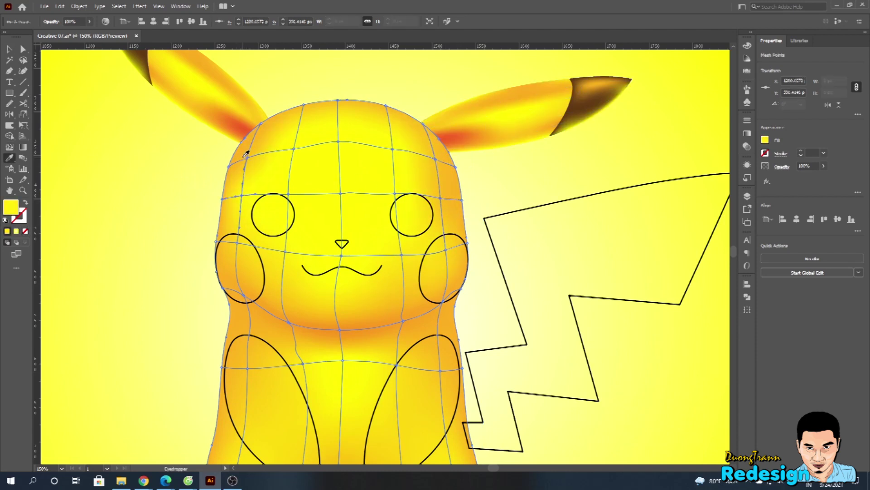
pyautogui.click(253, 156)
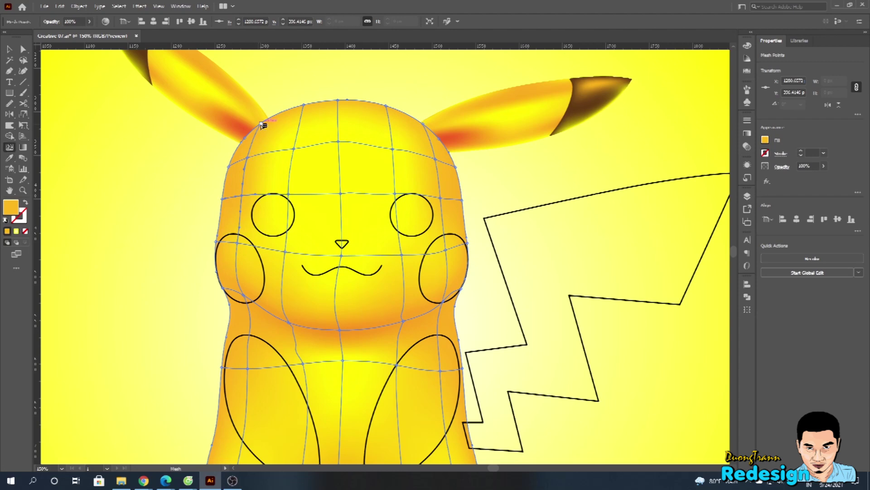
# Narrow the brown right eye into an upright ellipse about 45 px wide.
pyautogui.press('v')
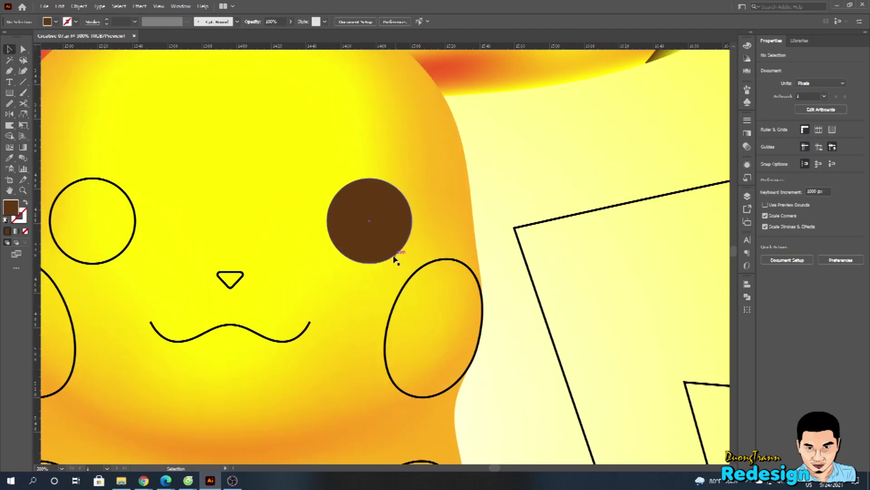
pyautogui.scroll(2, 397, 257)
pyautogui.moveTo(464, 262); pyautogui.dragTo(454, 262)
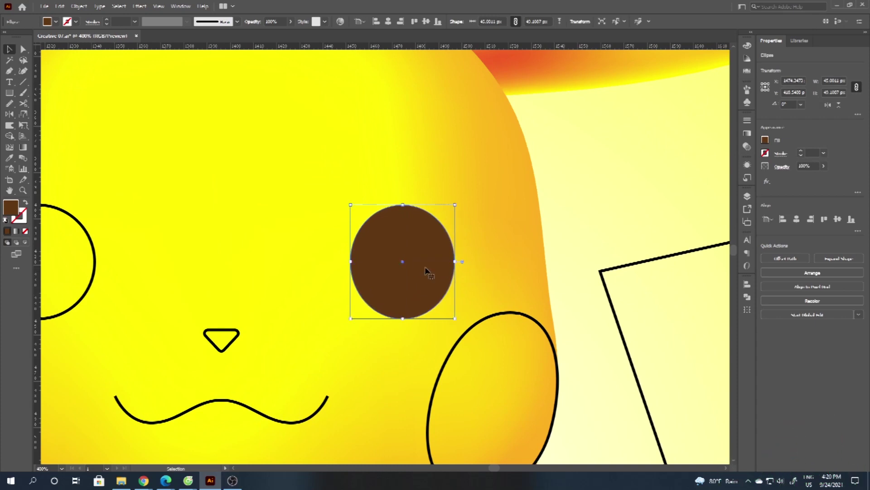
# Add gradient mesh points to the brown eye and colour the upper-left area orange as a glow.
pyautogui.press('u')
pyautogui.click(426, 283)
pyautogui.click(382, 238)
pyautogui.click(765, 140)
pyautogui.click(749, 173)
pyautogui.click(765, 140)
pyautogui.click(765, 140)
pyautogui.click(742, 172)
pyautogui.click(749, 173)
pyautogui.click(689, 175)
# Place a plain brown copy of the eye ellipse in front of the mesh-shaded one and select it.
pyautogui.click(9, 49)
pyautogui.scroll(1, 390, 247)
pyautogui.click(619, 212)
pyautogui.scroll(-1, 435, 232)
pyautogui.scroll(1, 461, 252)
pyautogui.hotkey('ctrl', 'z')
pyautogui.hotkey('ctrl', 'z')
pyautogui.hotkey('ctrl', 'z')
pyautogui.hotkey('ctrl', 'z')
pyautogui.hotkey('ctrl', 'z')
pyautogui.click(461, 252)
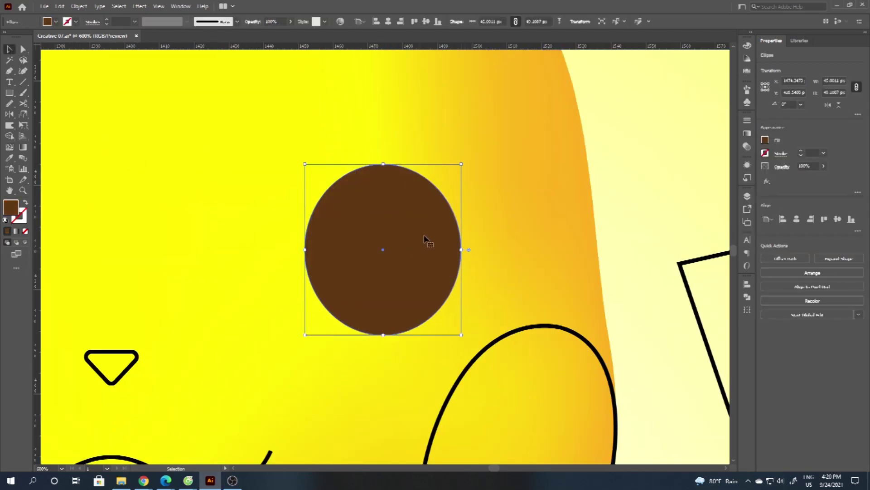
# Fill the eye's front ellipse with a linear gradient from yellow to white at 0% opacity.
pyautogui.click(748, 135)
pyautogui.click(684, 193)
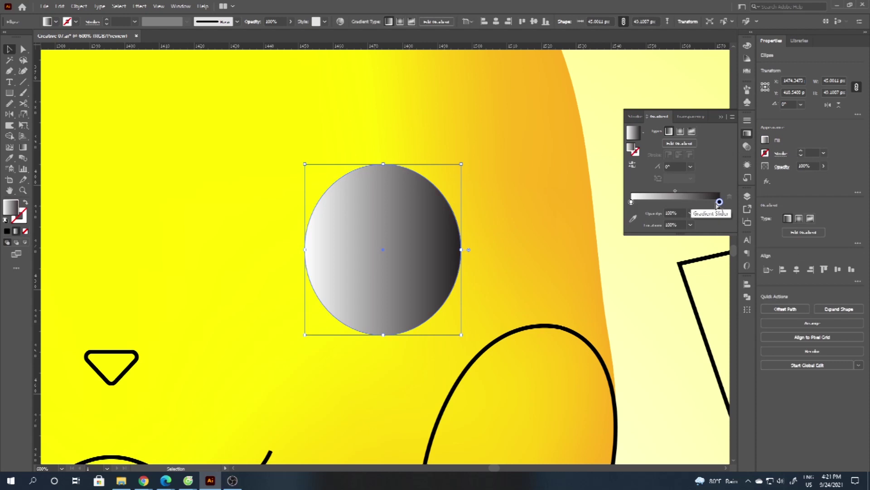
pyautogui.doubleClick(720, 202)
pyautogui.click(636, 231)
pyautogui.click(711, 180)
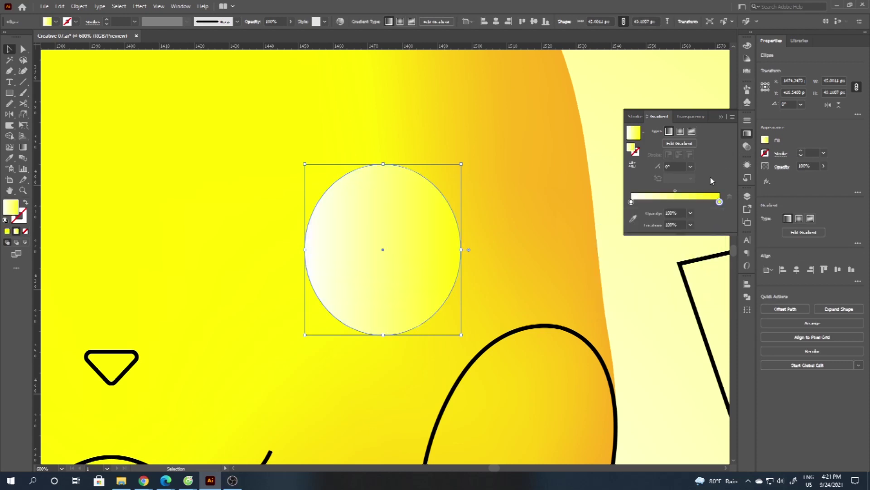
pyautogui.click(631, 167)
pyautogui.click(720, 202)
pyautogui.click(690, 213)
pyautogui.click(700, 223)
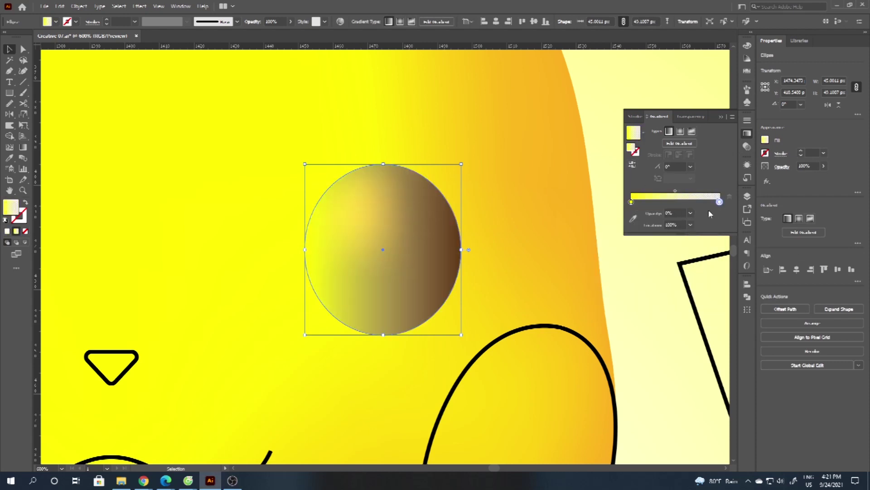
# Redirect the eye's gradient diagonally from yellow at the upper left to transparent at the lower right.
pyautogui.click(691, 166)
pyautogui.click(701, 215)
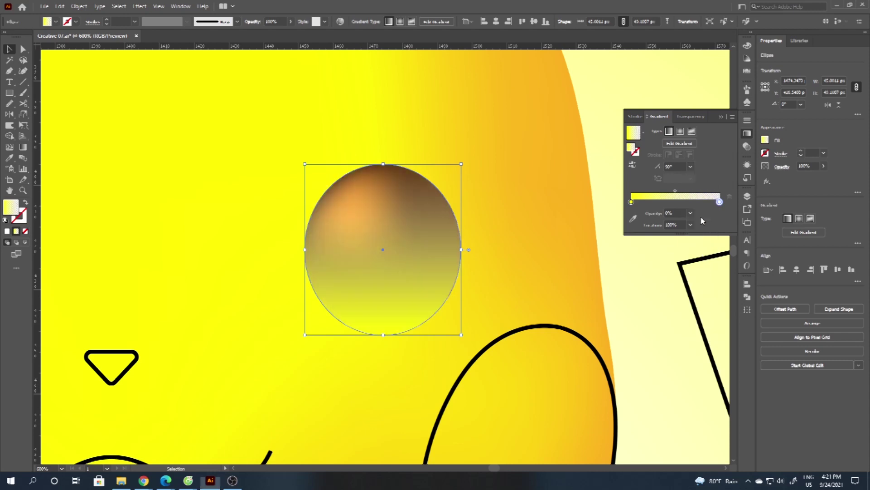
pyautogui.click(653, 180)
pyautogui.click(24, 149)
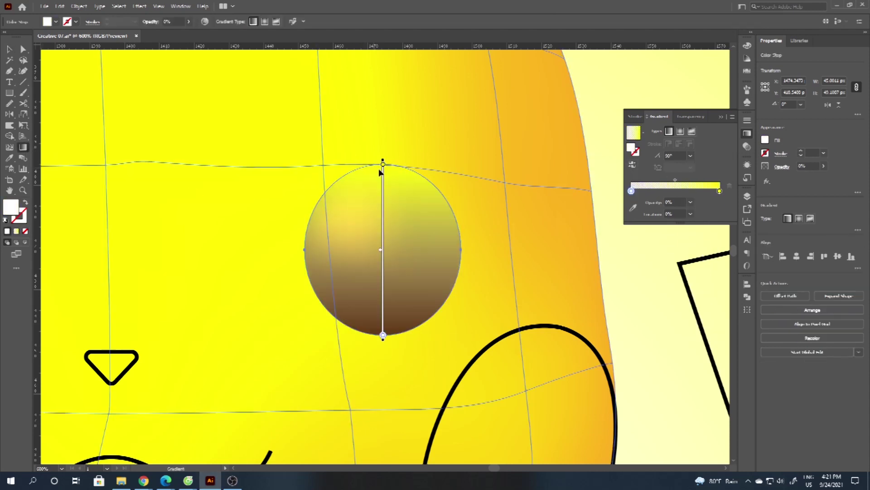
pyautogui.moveTo(271, 118); pyautogui.dragTo(408, 305)
pyautogui.press('v')
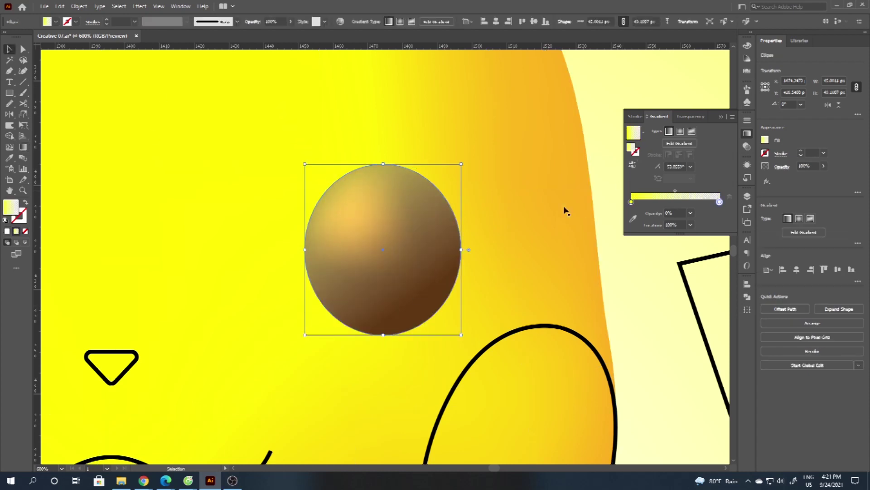
# Set the gradient ellipse's blend mode to Overlay and shrink it slightly from the eye's upper-left edge.
pyautogui.click(748, 145)
pyautogui.click(655, 131)
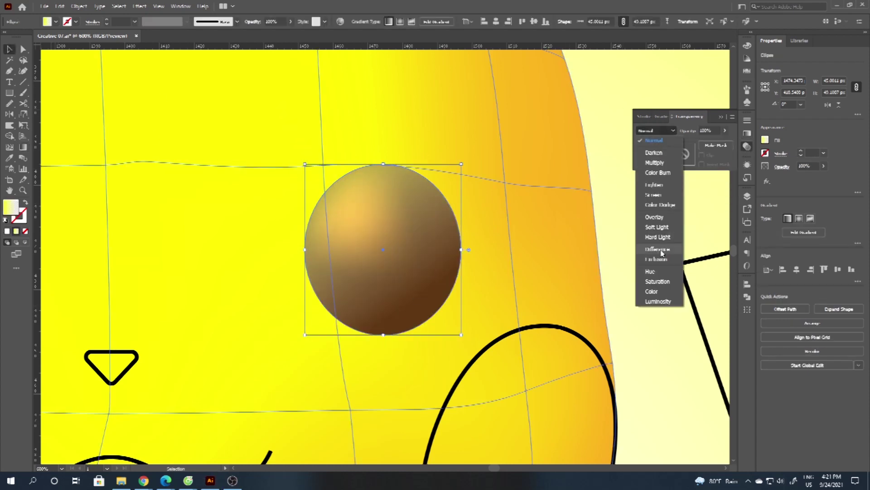
pyautogui.click(653, 217)
pyautogui.moveTo(305, 163); pyautogui.dragTo(308, 168)
pyautogui.scroll(-3, 335, 196)
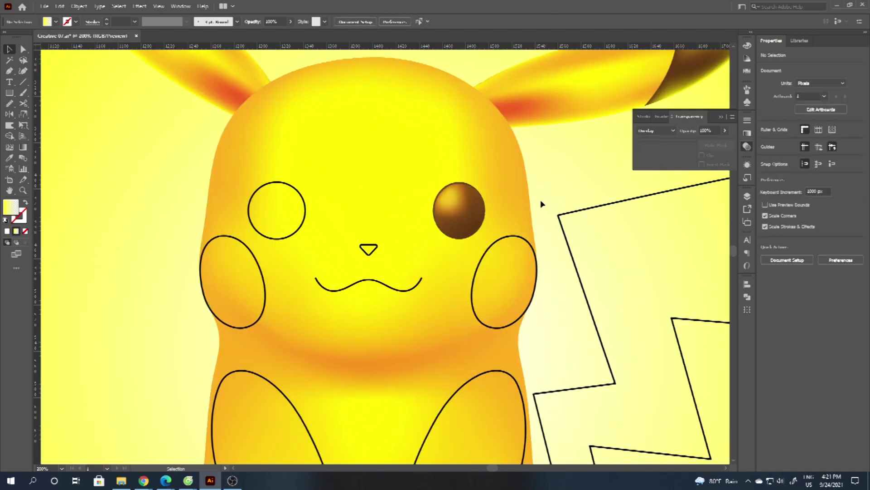
# Duplicate the eye's base ellipse in front and scale it to a highlight about 14 px wide at the upper left.
pyautogui.scroll(4, 410, 225)
pyautogui.hotkey('ctrl', 'f')
pyautogui.hotkey('ctrl', 'z')
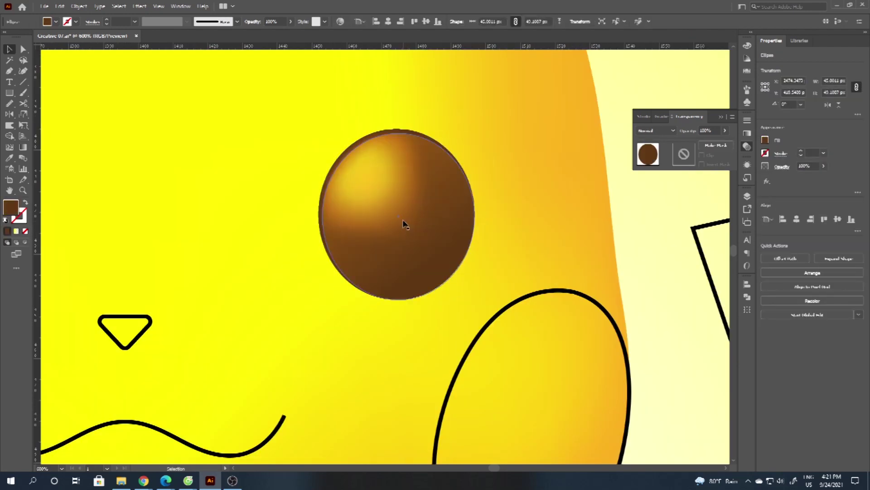
pyautogui.hotkey('ctrl', 'c')
pyautogui.hotkey('ctrl', 'f')
pyautogui.moveTo(469, 290); pyautogui.dragTo(368, 178)
pyautogui.scroll(1, 372, 191)
pyautogui.moveTo(359, 174); pyautogui.dragTo(379, 194)
pyautogui.scroll(1, 349, 150)
# Fill the small highlight ellipse with white and set its blend mode to Overlay.
pyautogui.click(765, 140)
pyautogui.click(684, 174)
pyautogui.press('Escape')
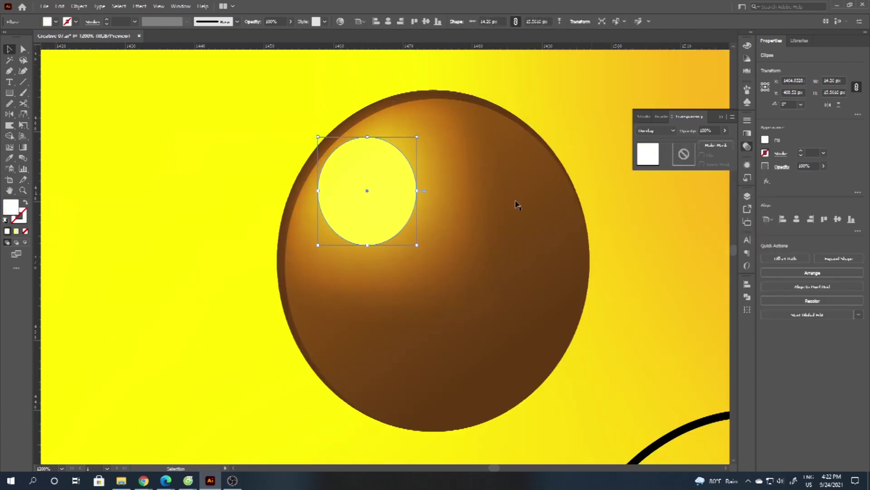
pyautogui.scroll(-2, 360, 217)
pyautogui.click(656, 131)
pyautogui.click(657, 227)
pyautogui.click(660, 131)
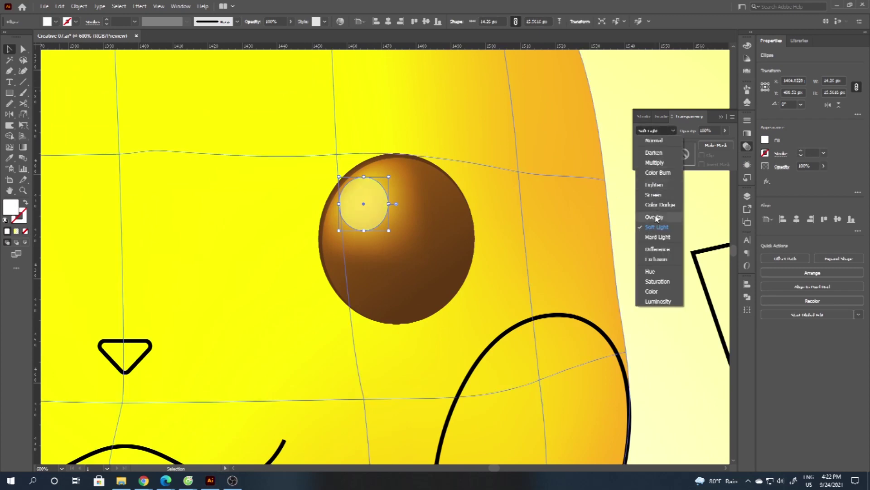
pyautogui.click(655, 218)
pyautogui.click(645, 208)
pyautogui.scroll(-2, 409, 281)
pyautogui.scroll(2, 405, 255)
# Fill the highlight with the yellow-to-transparent linear gradient, running diagonally from upper left to lower right.
pyautogui.click(372, 246)
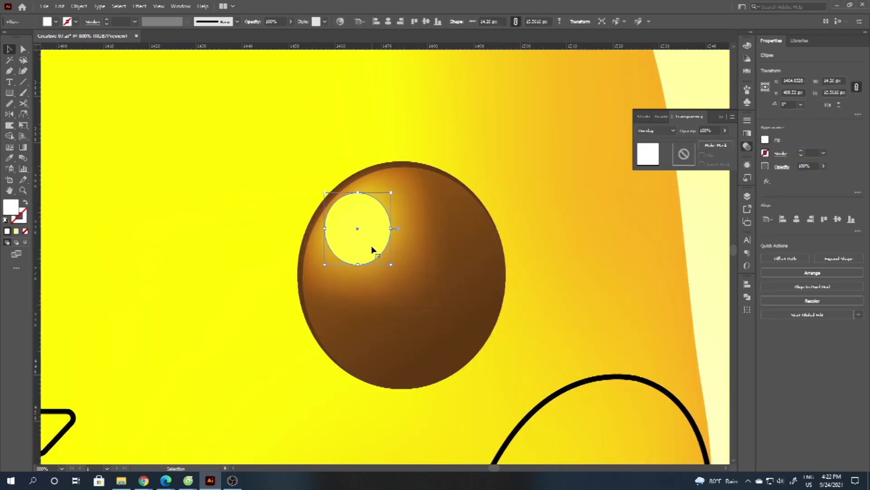
pyautogui.press('.')
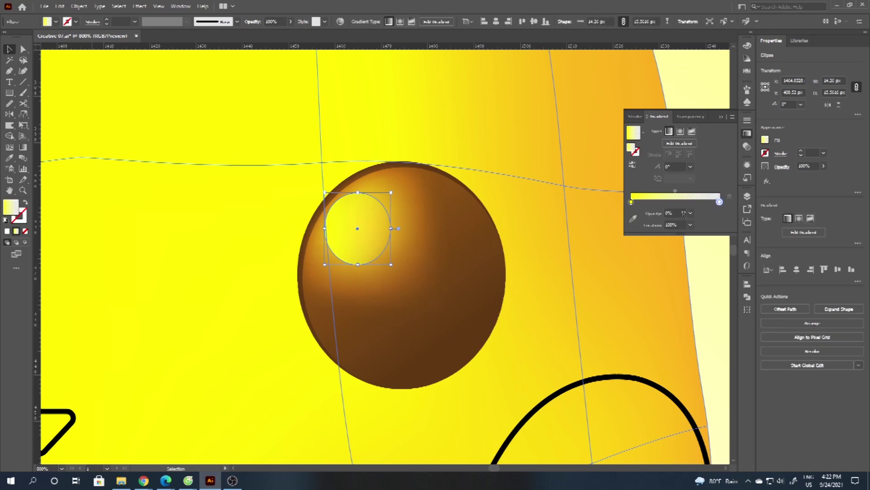
pyautogui.click(633, 166)
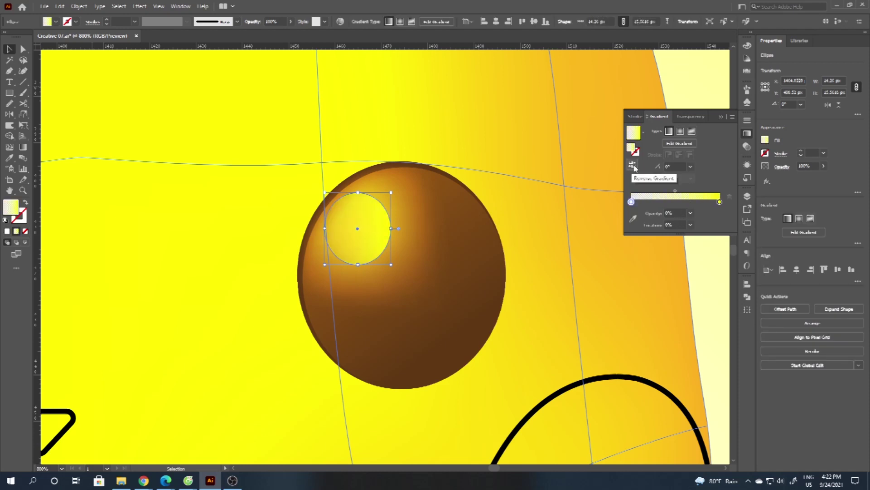
pyautogui.click(691, 167)
pyautogui.click(698, 220)
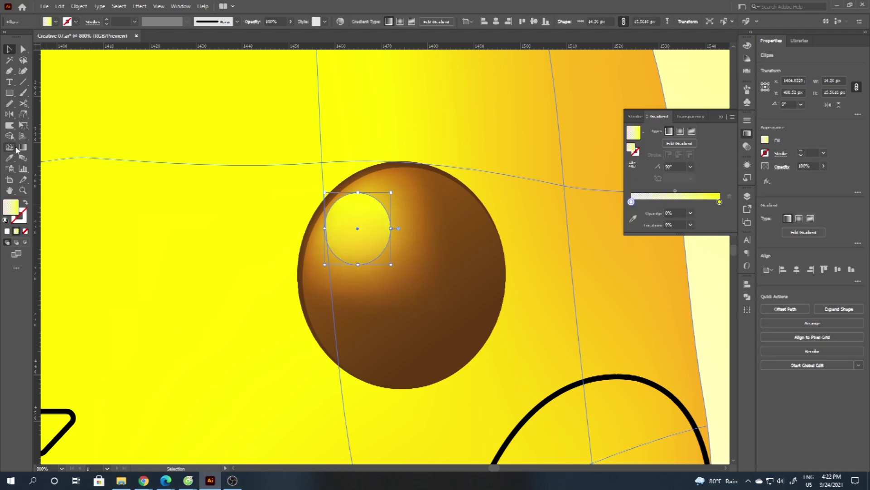
pyautogui.press('g')
pyautogui.moveTo(337, 199); pyautogui.dragTo(380, 256)
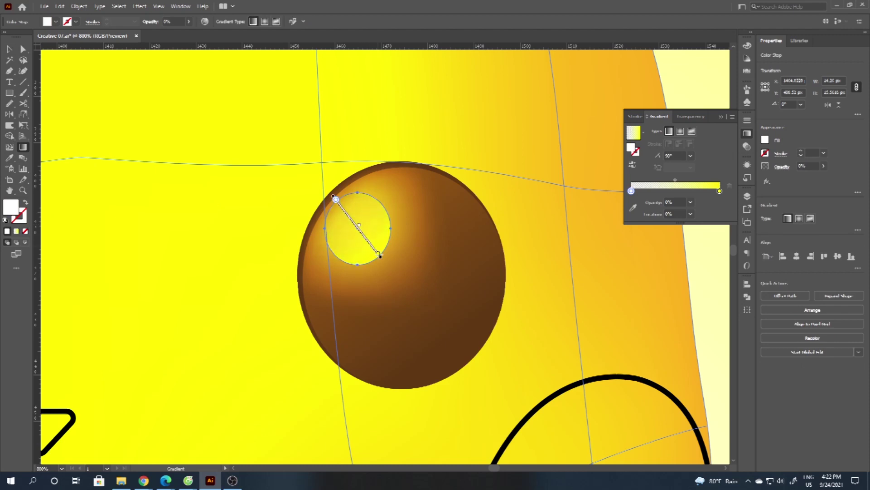
pyautogui.click(632, 165)
pyautogui.click(10, 49)
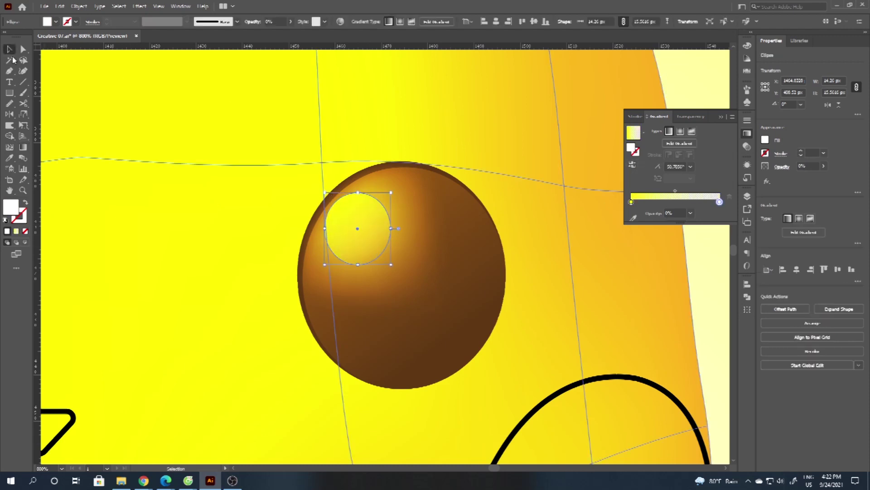
# Shift the midpoint of the highlight's gradient to about 82%.
pyautogui.scroll(-1, 174, 228)
pyautogui.click(676, 191)
pyautogui.scroll(-2, 588, 247)
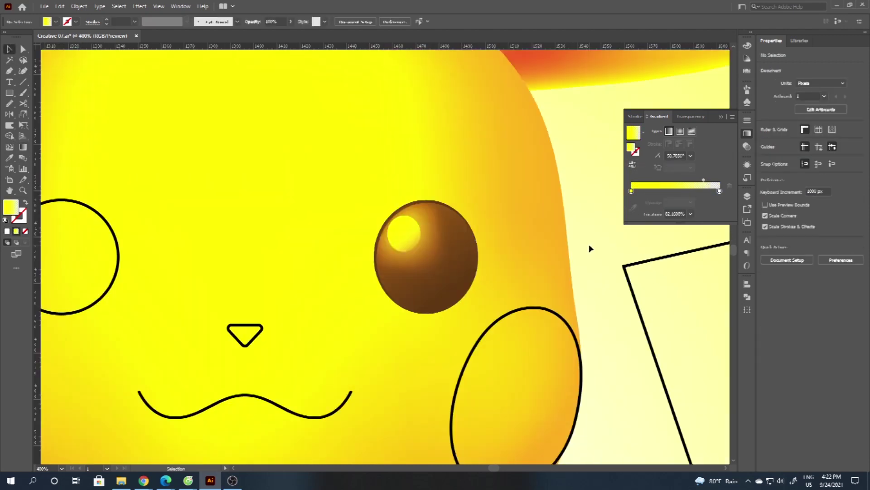
# Apply a Gaussian Blur of about 5.4 px to the eye's base ellipse and recolour it orange as a glow.
pyautogui.click(311, 204)
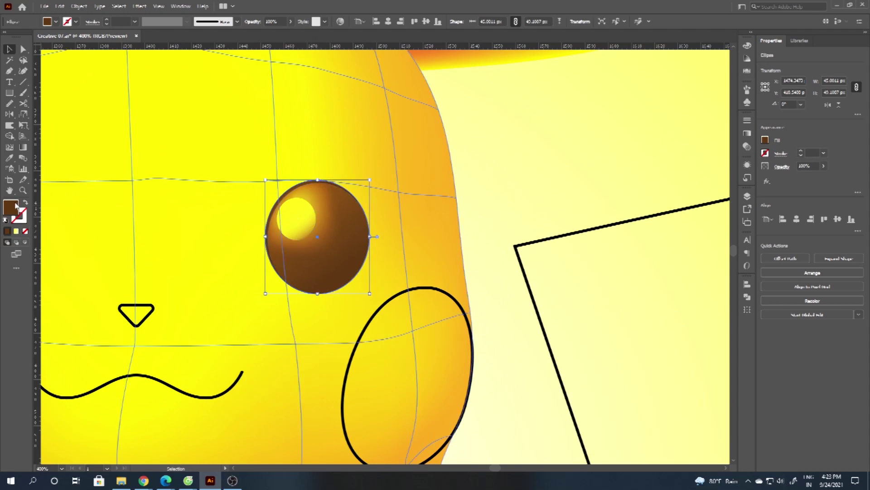
pyautogui.click(140, 6)
pyautogui.moveTo(155, 159)
pyautogui.click(257, 159)
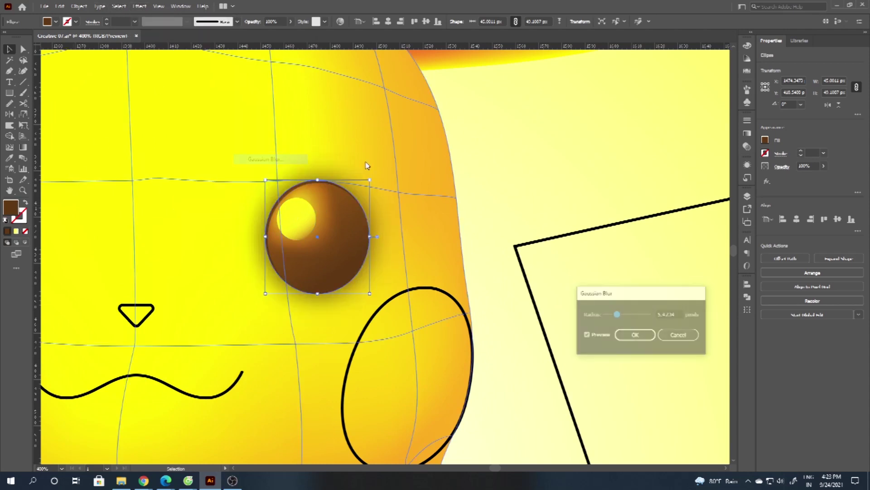
pyautogui.click(635, 335)
pyautogui.click(765, 139)
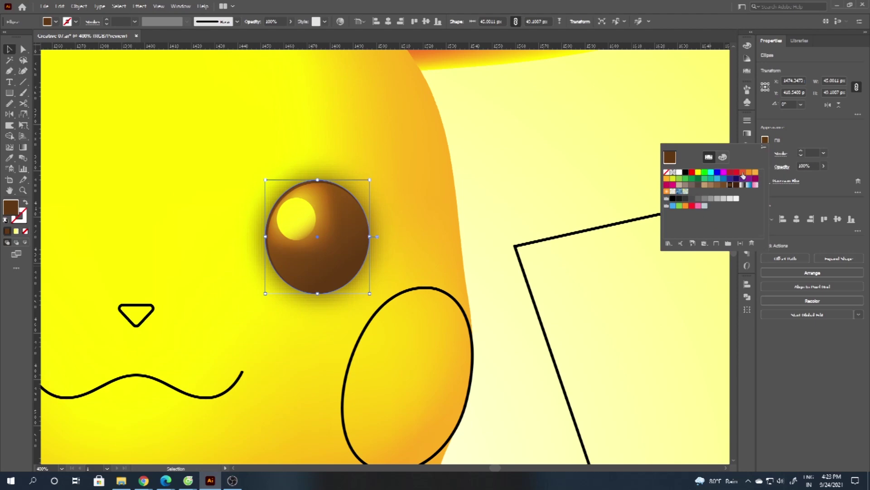
pyautogui.click(748, 173)
pyautogui.click(749, 173)
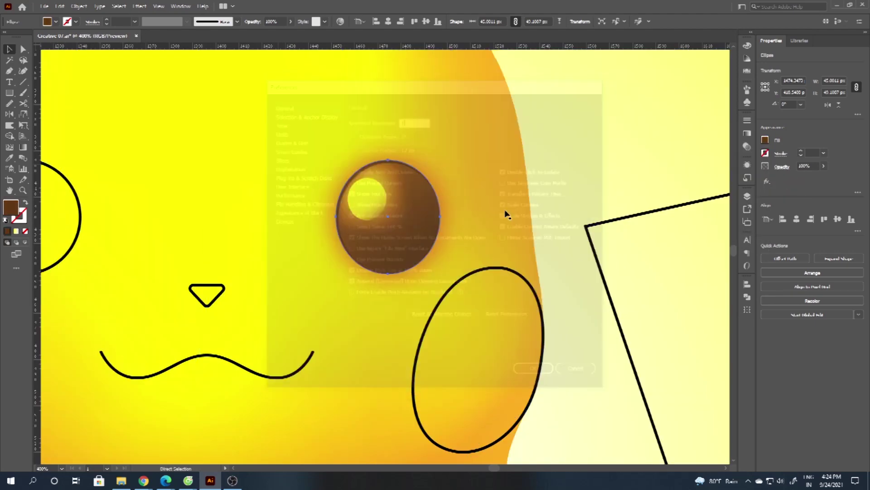
# Fill the ellipse copy offset slightly below the eye with orange to form a lower rim.
pyautogui.click(766, 140)
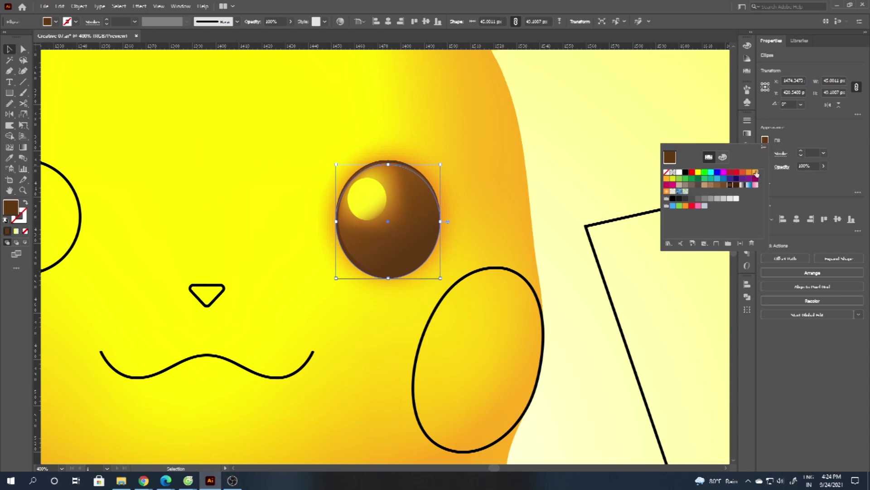
pyautogui.click(698, 173)
pyautogui.press('Escape')
pyautogui.scroll(2, 427, 249)
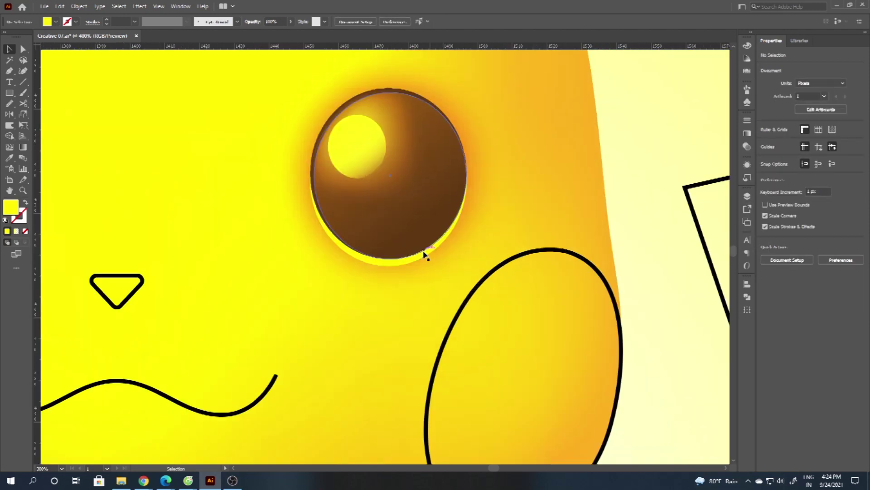
pyautogui.click(766, 141)
pyautogui.click(720, 162)
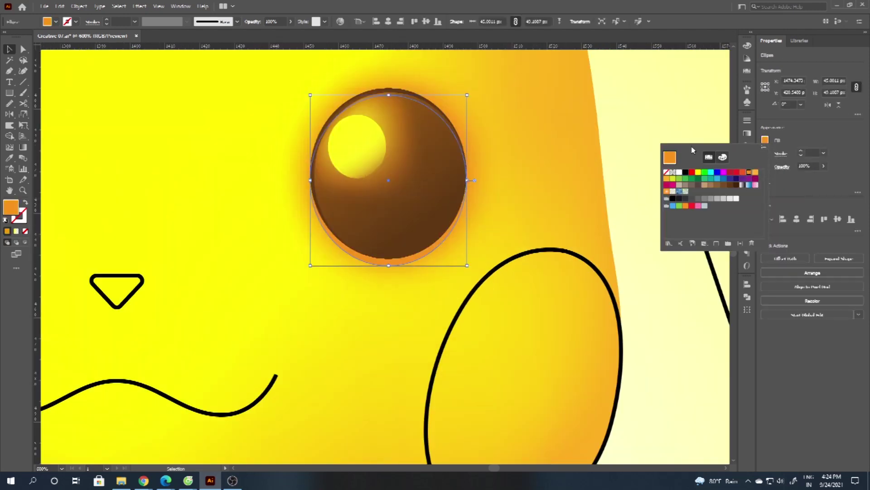
pyautogui.press('Escape')
# Fill the ellipse copy offset slightly above the eye with yellow to form an upper rim.
pyautogui.scroll(1, 491, 74)
pyautogui.click(765, 140)
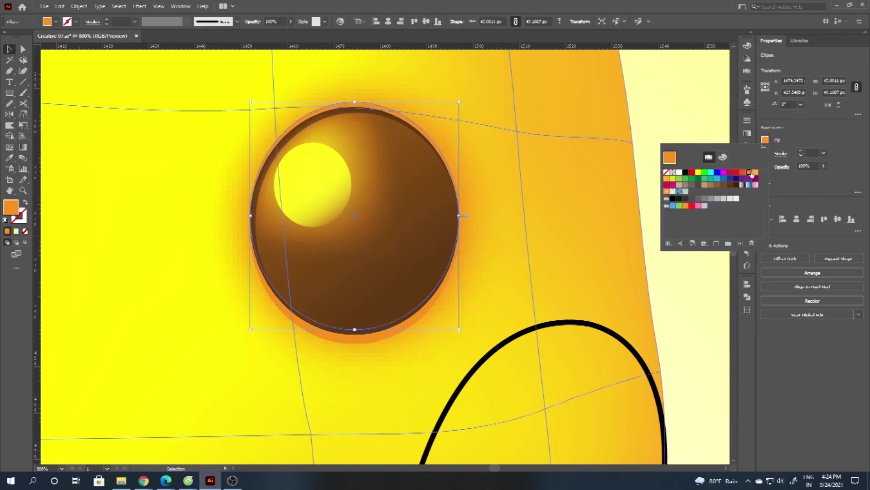
pyautogui.click(699, 173)
pyautogui.press('Escape')
pyautogui.scroll(-5, 496, 256)
pyautogui.click(566, 260)
pyautogui.scroll(2, 599, 202)
pyautogui.moveTo(344, 308); pyautogui.dragTo(345, 134)
pyautogui.hotkey('ctrl', 'z')
# Place a mirrored copy of the complete right eye over the left eye outline.
pyautogui.scroll(-2, 486, 275)
pyautogui.moveTo(459, 272); pyautogui.dragTo(283, 245)
pyautogui.scroll(2, 291, 278)
pyautogui.press('o')
pyautogui.press('v')
pyautogui.moveTo(318, 272); pyautogui.dragTo(101, 267)
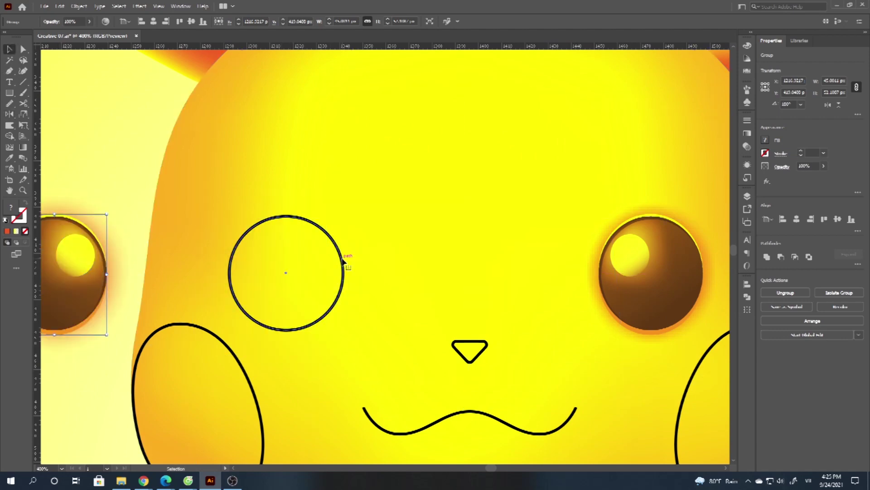
pyautogui.hotkey('ctrl', 'z')
pyautogui.scroll(-3, 587, 187)
# Fill the right cheek outline with orange-red.
pyautogui.click(439, 237)
pyautogui.click(443, 229)
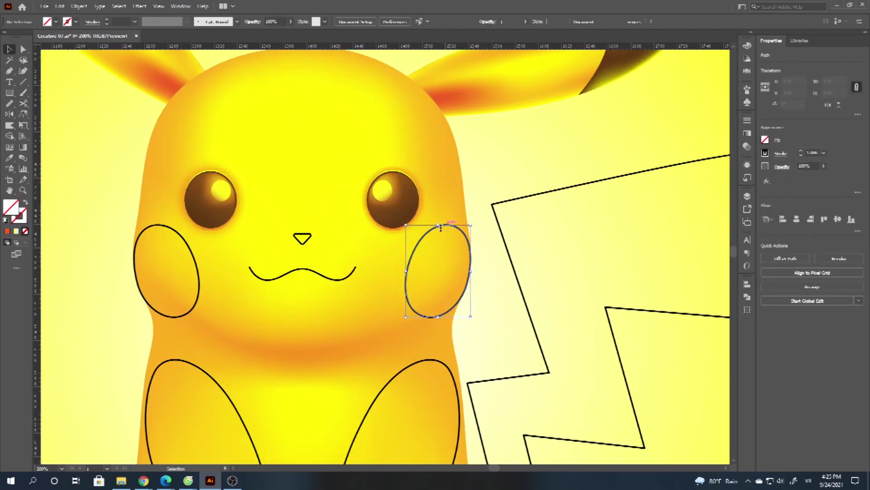
pyautogui.scroll(2, 466, 263)
pyautogui.scroll(2, 512, 233)
pyautogui.click(766, 140)
pyautogui.click(676, 174)
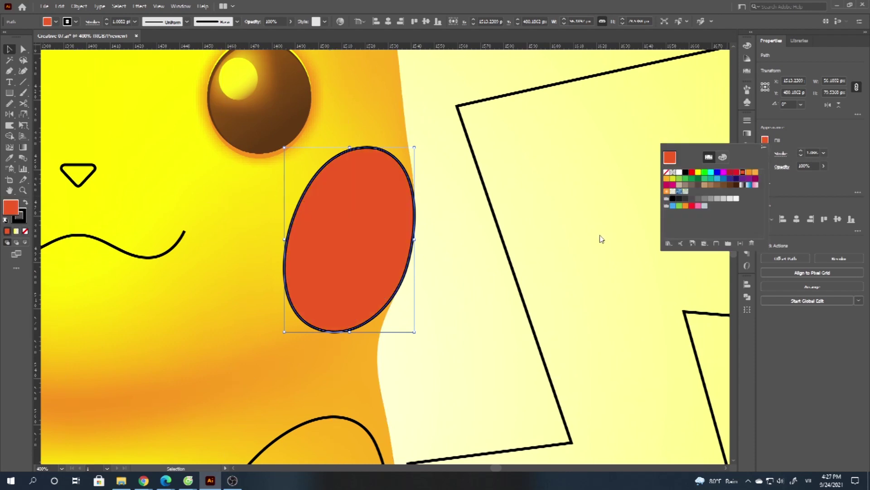
# Add gradient mesh points to the right cheek, colouring the upper one yellow and the lower outer one red.
pyautogui.press('u')
pyautogui.click(340, 198)
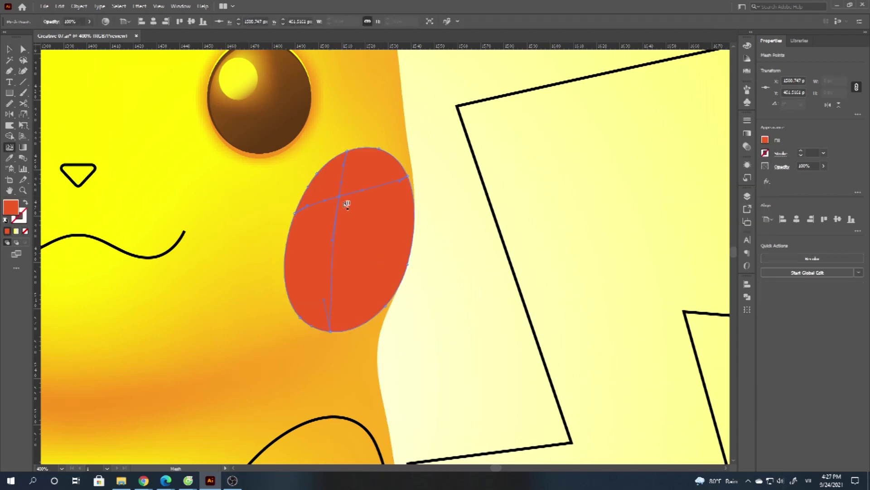
pyautogui.click(765, 139)
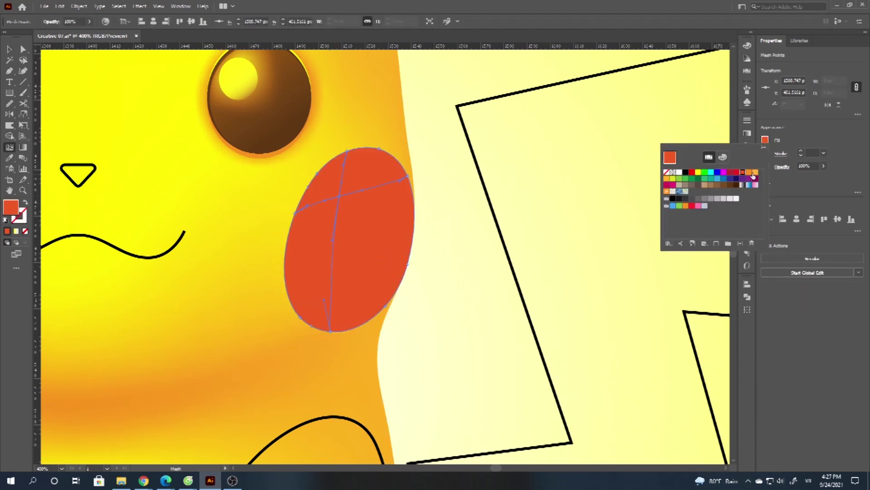
pyautogui.click(699, 172)
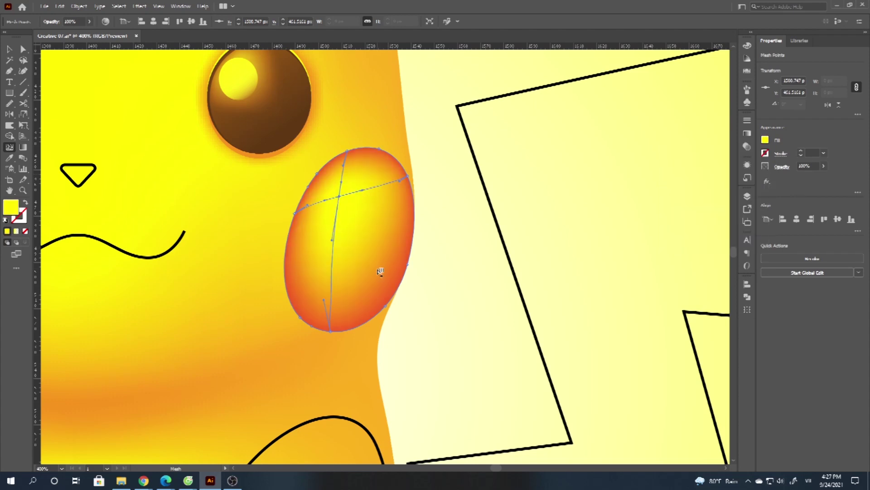
pyautogui.click(385, 261)
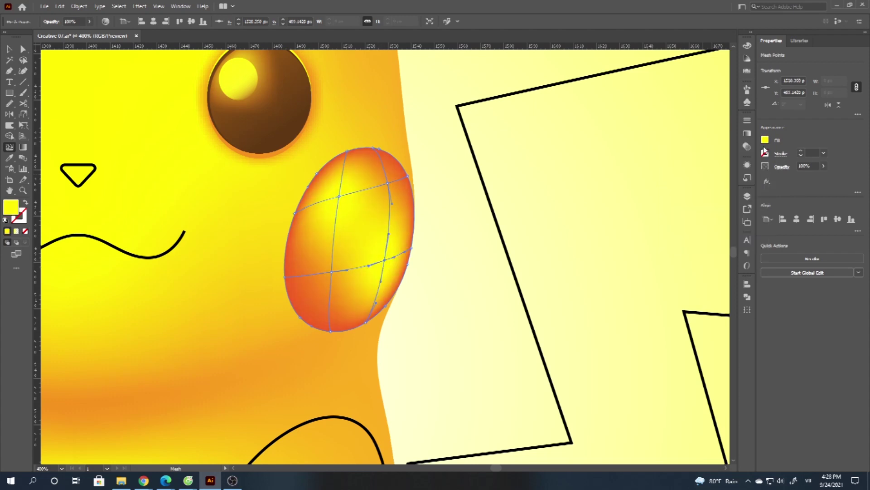
pyautogui.click(765, 139)
pyautogui.click(736, 172)
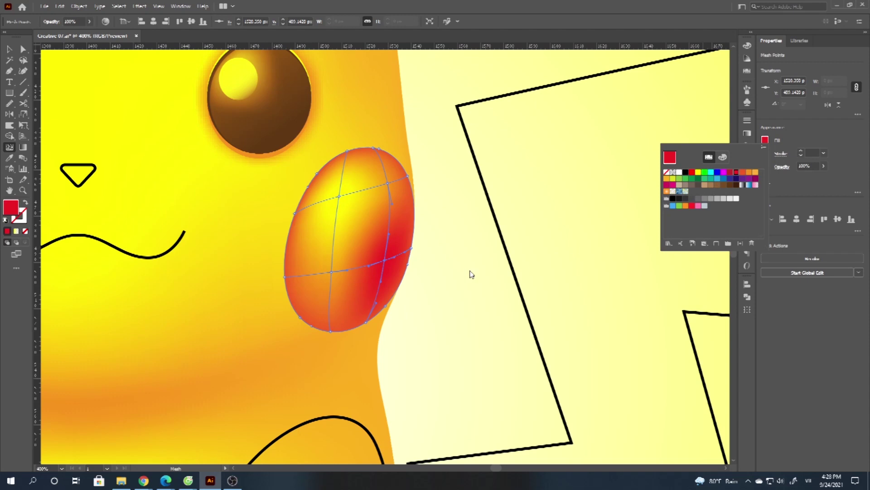
# Isolate the right cheek, shift its outer mesh points towards the edge and refine its highlight with yellow.
pyautogui.press('v')
pyautogui.doubleClick(375, 242)
pyautogui.press('u')
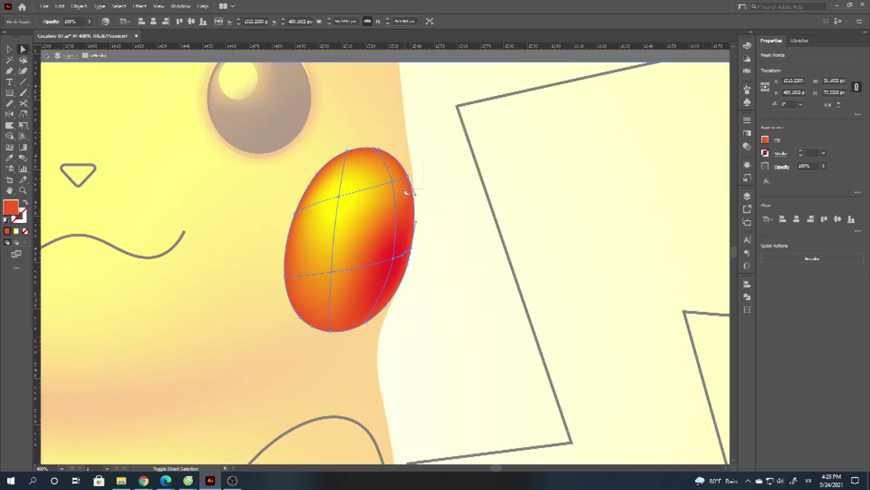
pyautogui.click(766, 140)
pyautogui.click(700, 174)
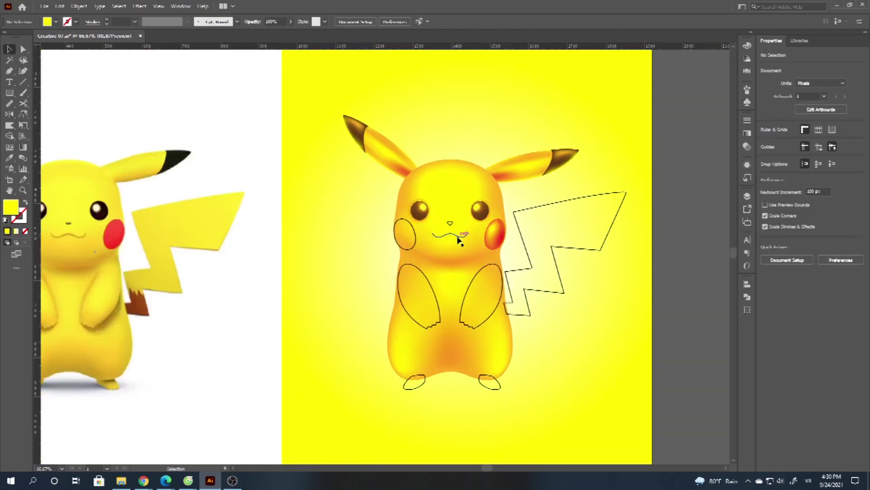
# Place a mirrored copy of the shaded right cheek over the left cheek outline.
pyautogui.scroll(2, 458, 238)
pyautogui.moveTo(543, 235); pyautogui.dragTo(399, 227)
pyautogui.scroll(2, 338, 236)
pyautogui.press('o')
pyautogui.scroll(2, 307, 196)
pyautogui.moveTo(333, 212); pyautogui.dragTo(358, 212)
# Delete the black outline left around the left cheek.
pyautogui.click(267, 215)
pyautogui.click(272, 217)
pyautogui.press('Delete')
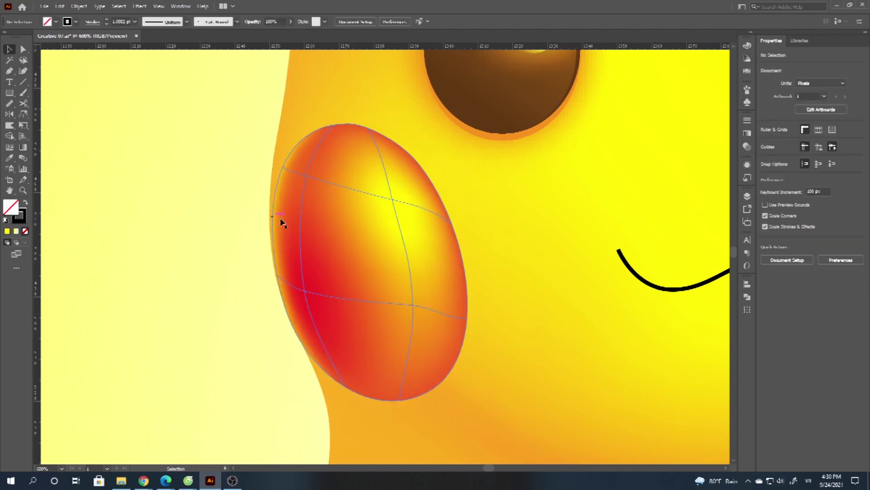
pyautogui.scroll(2, 294, 239)
pyautogui.click(293, 238)
pyautogui.scroll(-4, 292, 238)
pyautogui.click(238, 243)
# Fill the triangular nose with dark brown.
pyautogui.scroll(-1, 238, 243)
pyautogui.moveTo(449, 251); pyautogui.dragTo(346, 246)
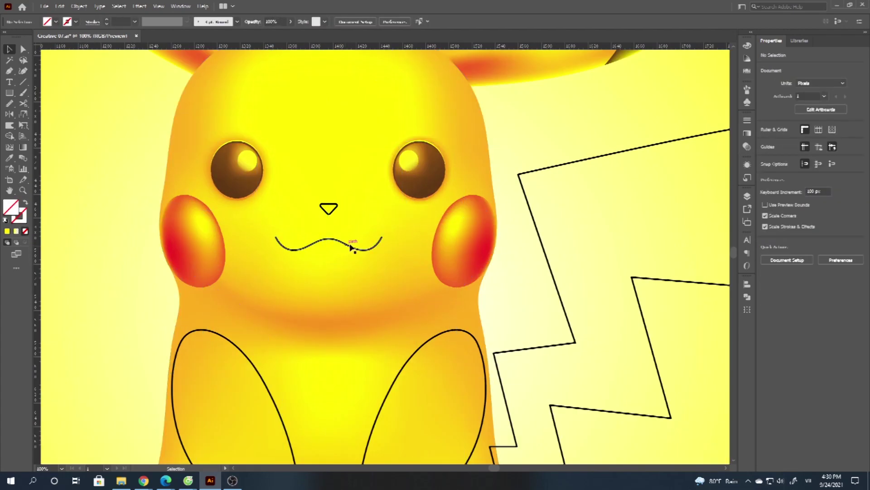
pyautogui.click(328, 208)
pyautogui.scroll(5, 320, 214)
pyautogui.click(765, 140)
pyautogui.click(730, 187)
pyautogui.click(142, 180)
# Add mesh points to the nose, colouring the right one a darker brown and the upper left one orange.
pyautogui.press('u')
pyautogui.click(389, 186)
pyautogui.click(765, 140)
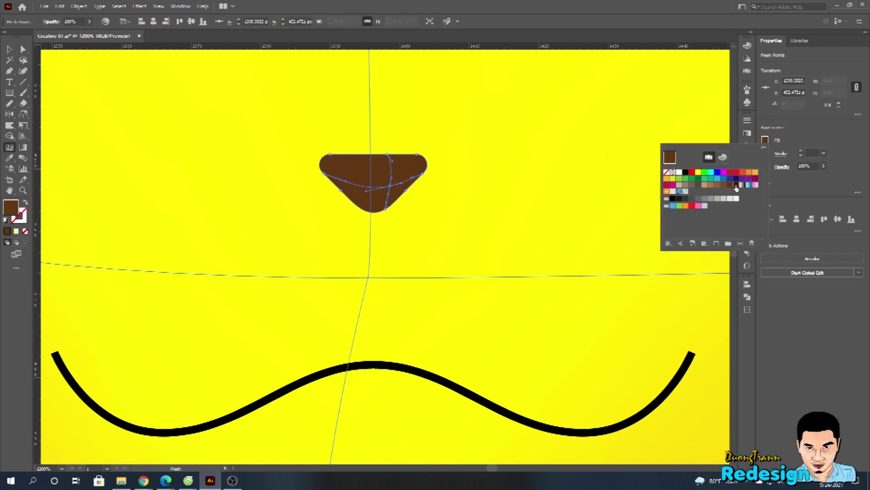
pyautogui.click(737, 186)
pyautogui.click(349, 169)
pyautogui.click(765, 140)
pyautogui.click(698, 173)
pyautogui.click(749, 173)
pyautogui.click(765, 141)
# Recover the plain brown nose shape without a stroke and place it as a copy over the mesh-shaded nose.
pyautogui.click(9, 50)
pyautogui.click(399, 227)
pyautogui.moveTo(389, 196); pyautogui.dragTo(384, 207)
pyautogui.click(384, 206)
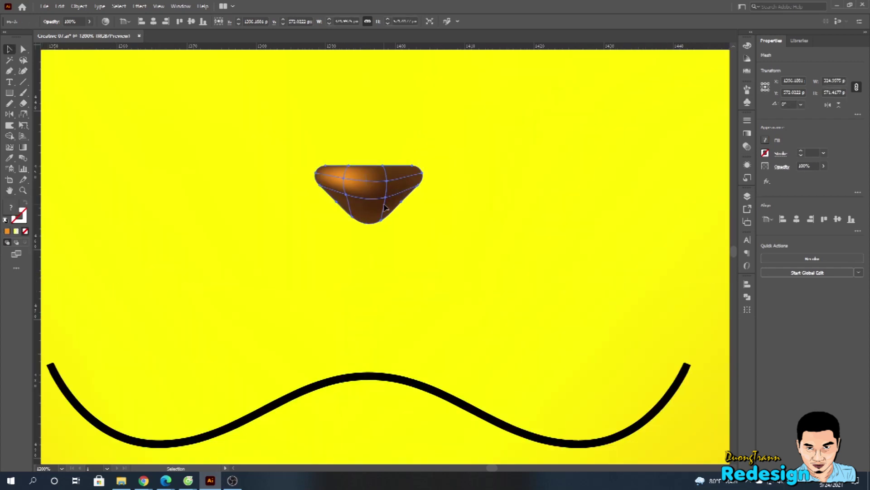
pyautogui.hotkey('ctrl', 'z')
pyautogui.hotkey('ctrl', 'z')
pyautogui.hotkey('ctrl', 'z')
pyautogui.hotkey('ctrl', 'z')
pyautogui.hotkey('ctrl', 'z')
pyautogui.scroll(1, 385, 206)
pyautogui.click(765, 153)
pyautogui.click(671, 186)
pyautogui.click(762, 155)
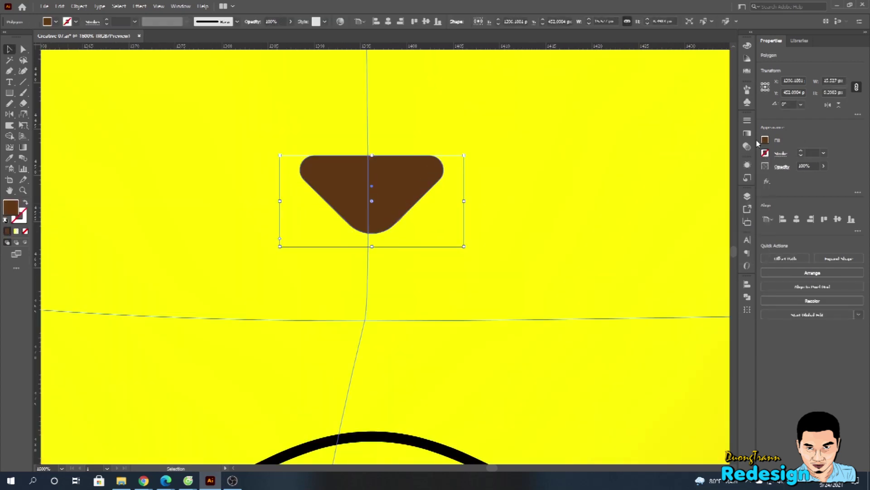
# Scale the nose copy down to about 13 px wide and fill it with a diagonal yellow-to-transparent gradient.
pyautogui.moveTo(464, 155); pyautogui.dragTo(451, 160)
pyautogui.hotkey('ctrl', 'F9')
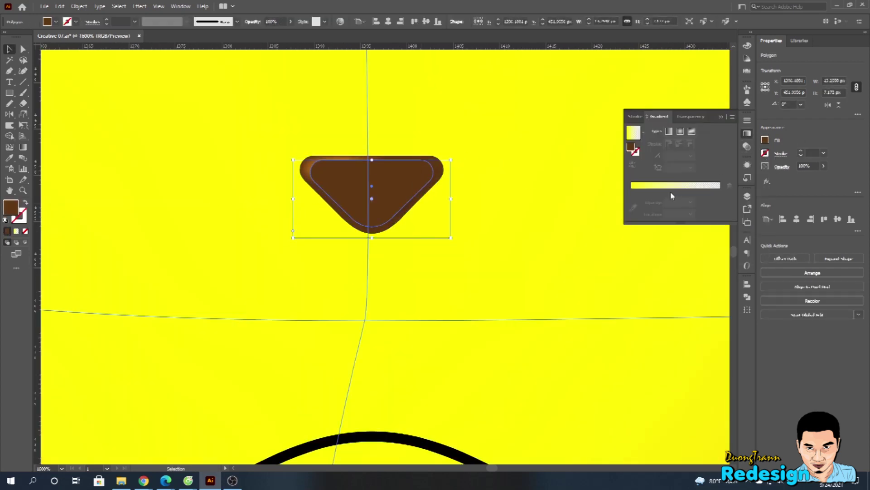
pyautogui.click(673, 186)
pyautogui.click(23, 148)
pyautogui.moveTo(323, 140)
pyautogui.mouseDown()
pyautogui.moveTo(389, 200)
pyautogui.moveTo(428, 218)
pyautogui.mouseUp()
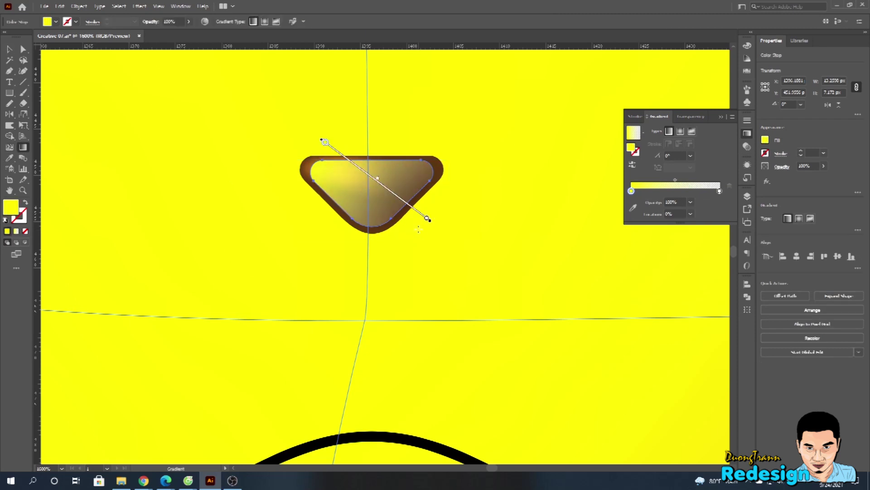
# Set the nose highlight's blending mode to Overlay and trim away its right-hand part.
pyautogui.click(747, 146)
pyautogui.click(655, 130)
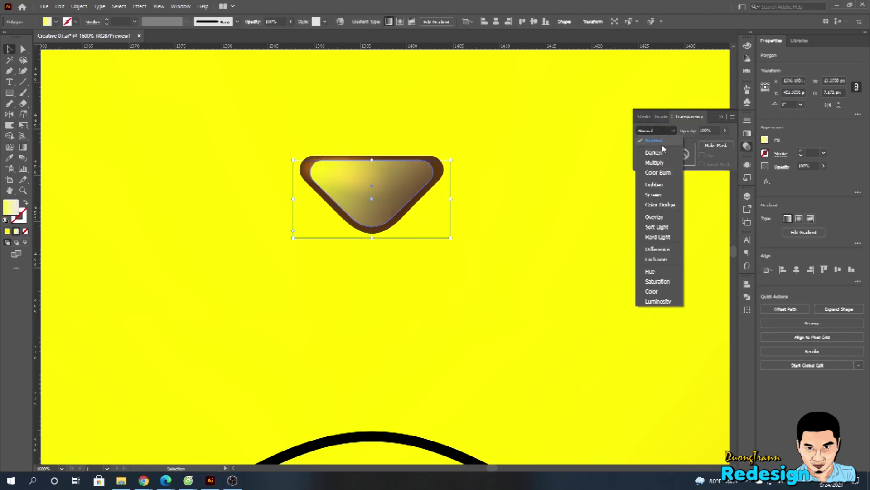
pyautogui.click(652, 218)
pyautogui.click(23, 104)
pyautogui.moveTo(427, 175); pyautogui.dragTo(371, 245)
pyautogui.press('v')
# Apply a width profile tapered at both ends to the mouth line and set its stroke weight to 3 pt.
pyautogui.hotkey('ctrl', '-')
pyautogui.scroll(-3, 407, 252)
pyautogui.click(395, 229)
pyautogui.hotkey('ctrl', '-')
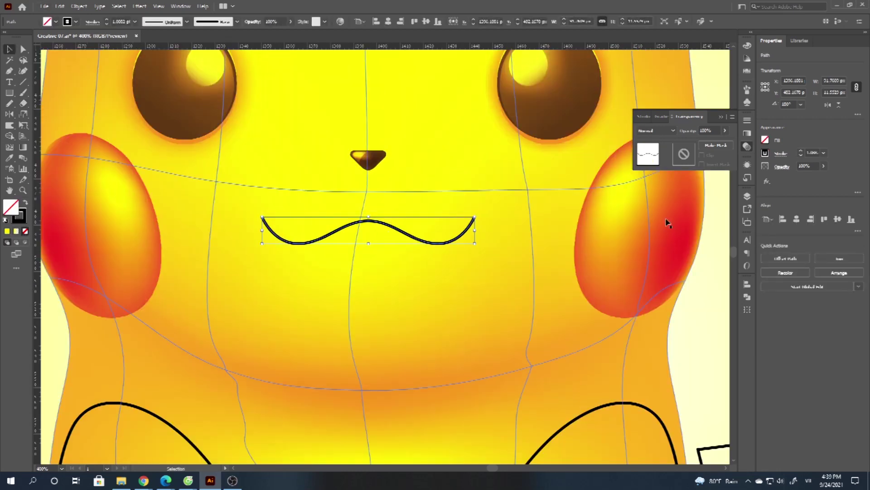
pyautogui.click(781, 154)
pyautogui.click(761, 295)
pyautogui.click(734, 317)
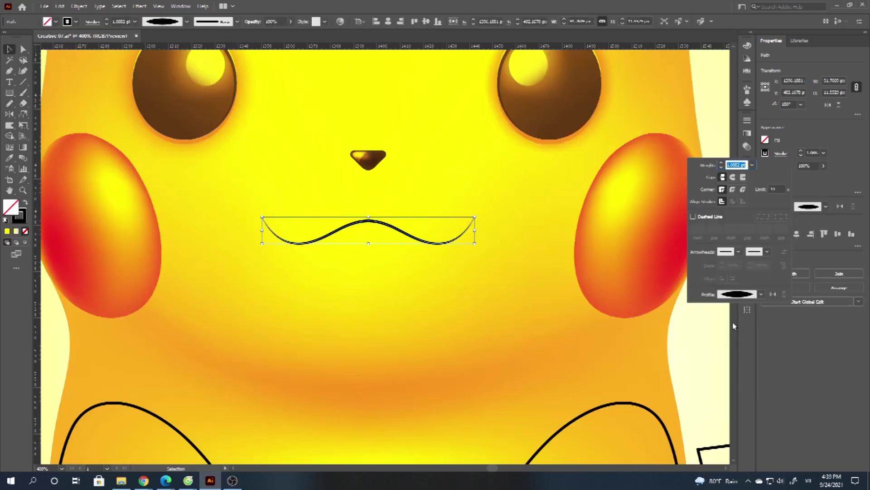
pyautogui.write('3')
pyautogui.press('Return')
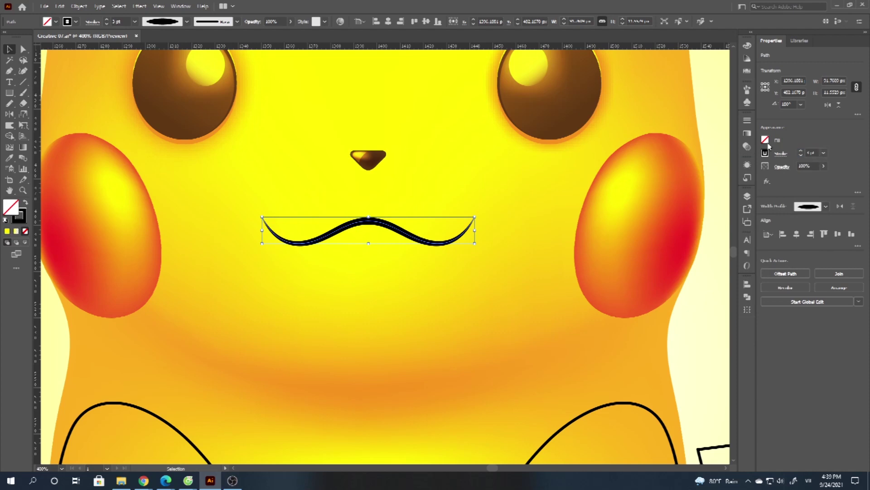
# Recolour the mouth line's stroke dark brown and set its weight to 2 pt.
pyautogui.click(765, 152)
pyautogui.click(730, 198)
pyautogui.click(812, 153)
pyautogui.write('2')
pyautogui.press('Return')
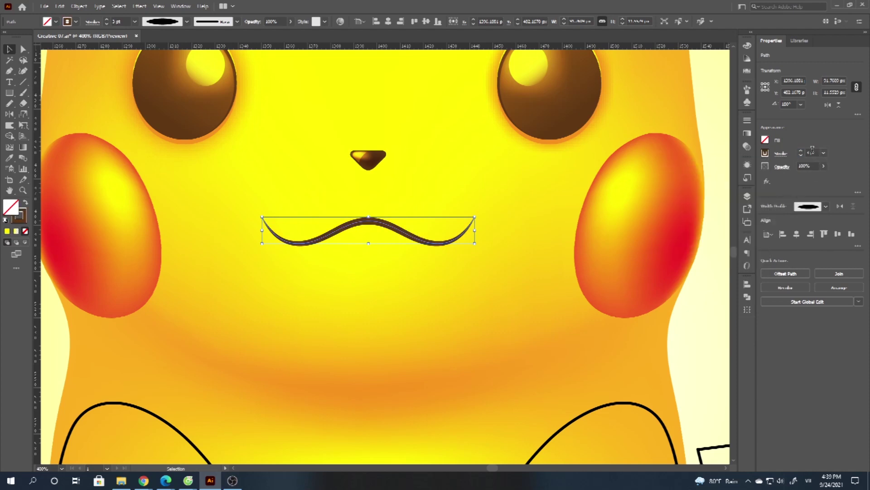
# Place a copy of the mouth line about 1 px higher and give it a yellow stroke.
pyautogui.hotkey('ctrl', '=')
pyautogui.hotkey('ctrl', '=')
pyautogui.moveTo(374, 198); pyautogui.dragTo(374, 182)
pyautogui.scroll(2, 375, 202)
pyautogui.scroll(-2, 378, 190)
pyautogui.click(765, 153)
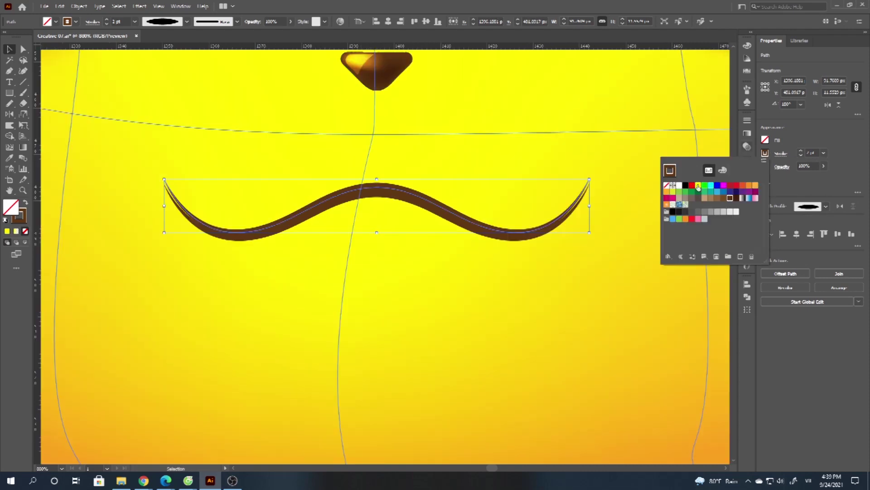
pyautogui.click(703, 186)
# Try a lighter yellow, FFFF5A, on the raised mouth line's stroke.
pyautogui.click(415, 201)
pyautogui.click(765, 153)
pyautogui.click(723, 170)
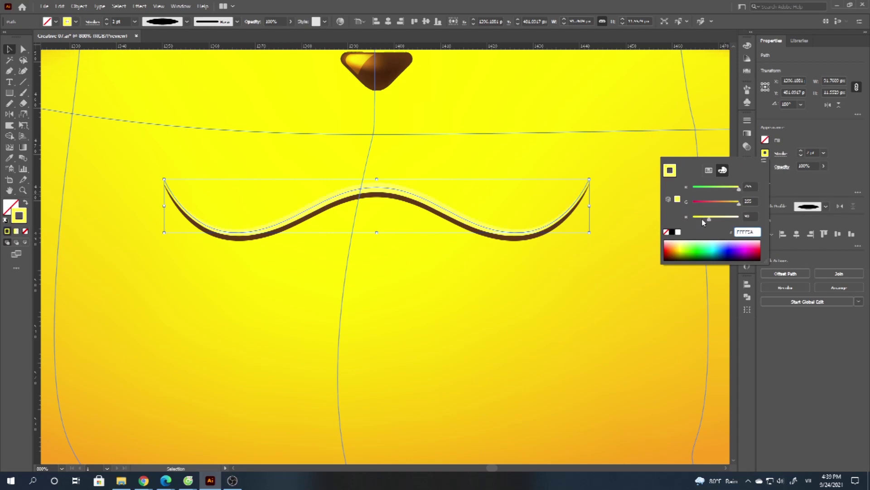
pyautogui.click(398, 210)
# Add a Multiply drop shadow at 75% opacity to the yellow mouth line, with X and Y offsets of 0 px.
pyautogui.scroll(-1, 398, 209)
pyautogui.click(140, 6)
pyautogui.moveTo(170, 111)
pyautogui.click(265, 110)
pyautogui.doubleClick(610, 263)
pyautogui.write('0')
# Set the drop shadow's blur to 1 px and its Y offset to 2 px.
pyautogui.click(615, 276)
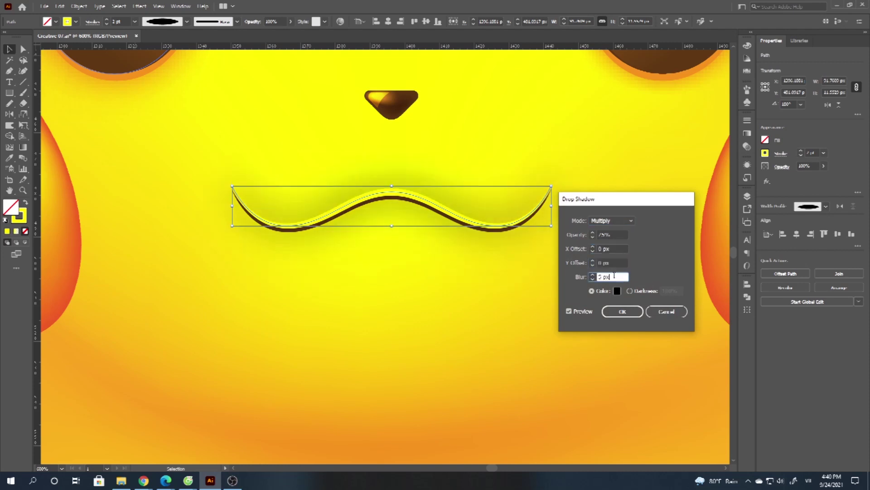
pyautogui.press('Down')
pyautogui.press('Down')
pyautogui.press('Down')
pyautogui.click(615, 262)
pyautogui.press('Up')
pyautogui.press('Up')
pyautogui.press('Up')
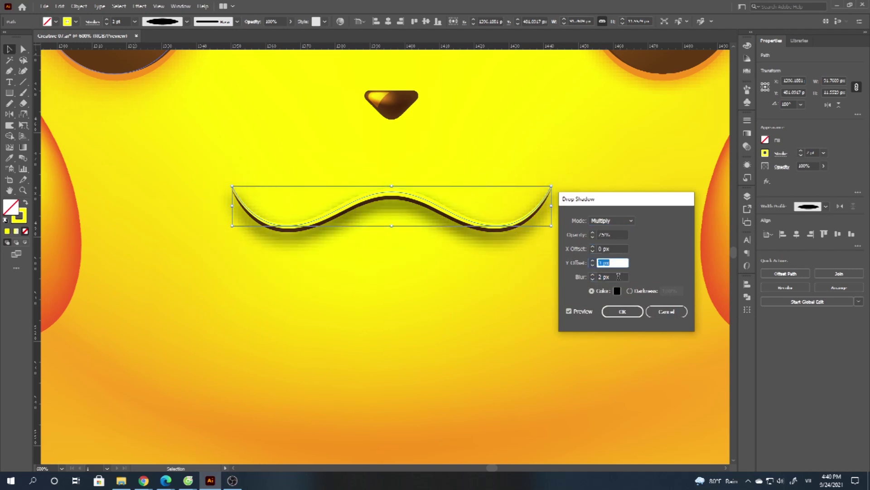
pyautogui.click(618, 276)
pyautogui.press('Down')
pyautogui.click(620, 263)
pyautogui.press('Down')
# Change the drop shadow's colour to orange and apply the effect.
pyautogui.click(617, 292)
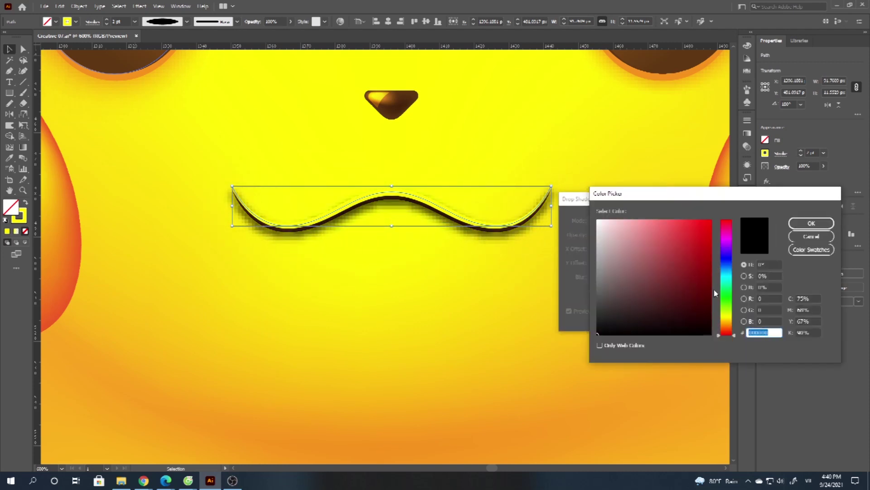
pyautogui.click(727, 321)
pyautogui.click(812, 223)
pyautogui.press('Return')
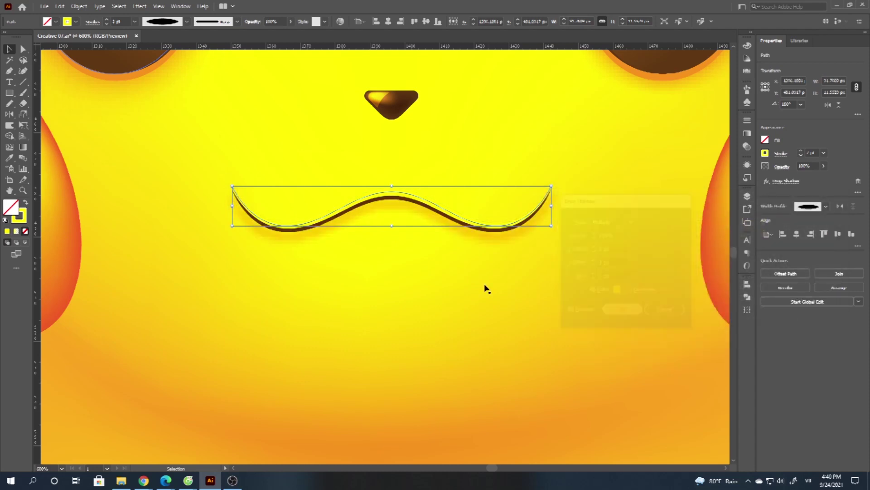
# Arrange the brown mouth line in front of the yellow copy with the drop shadow.
pyautogui.click(482, 231)
pyautogui.press('a')
pyautogui.click(489, 231)
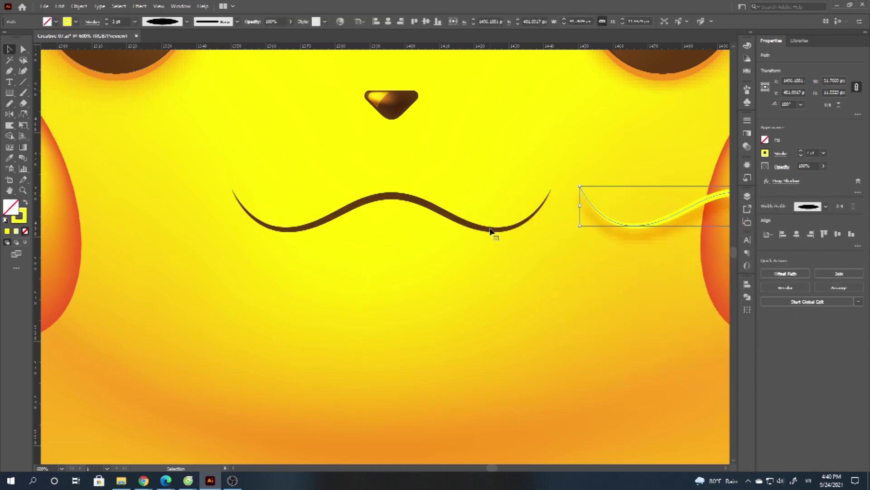
pyautogui.keyDown('ctrl'); pyautogui.click(508, 235); pyautogui.keyUp('ctrl')
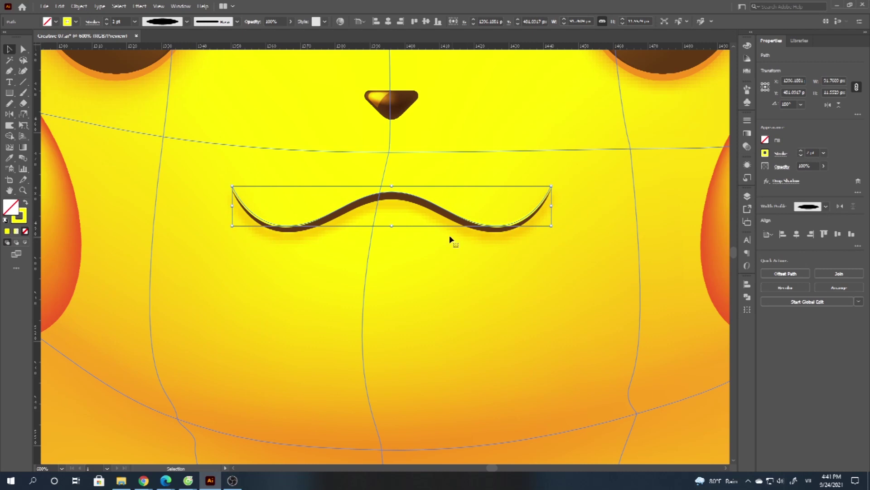
# Raise the yellow mouth line slightly and widen it a little beyond both ends of the brown line.
pyautogui.scroll(2, 359, 216)
pyautogui.moveTo(417, 174); pyautogui.dragTo(418, 170)
pyautogui.scroll(-1, 358, 186)
pyautogui.scroll(1, 610, 196)
pyautogui.moveTo(635, 192); pyautogui.dragTo(640, 191)
pyautogui.scroll(-1, 602, 196)
pyautogui.scroll(1, 247, 204)
pyautogui.moveTo(175, 186); pyautogui.dragTo(171, 186)
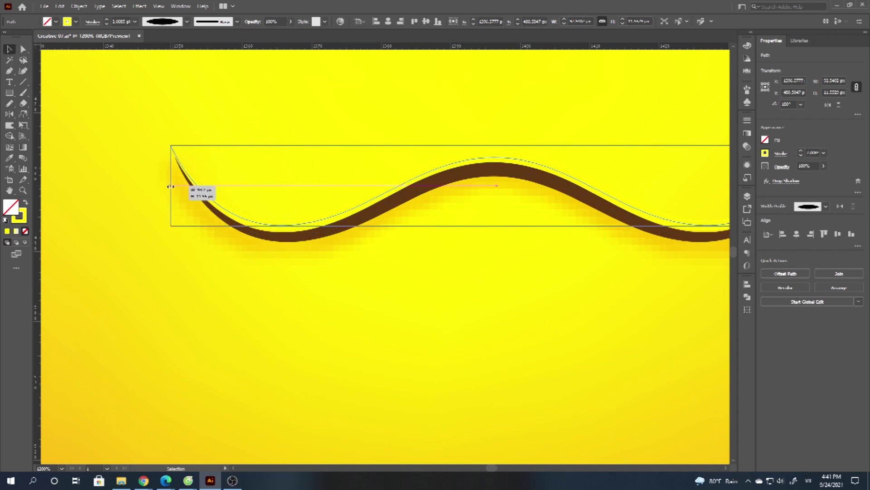
pyautogui.moveTo(493, 145); pyautogui.dragTo(494, 145)
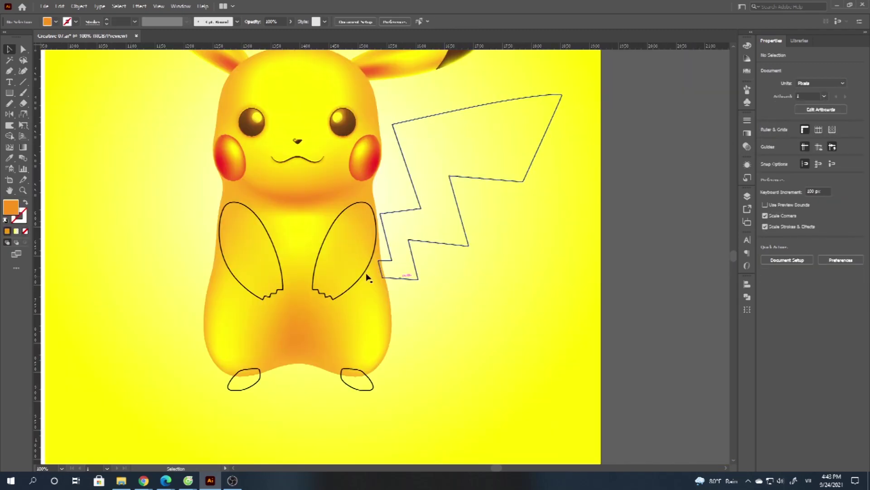
# Fill the right arm outline with yellow and add an orange gradient mesh point in its upper part.
pyautogui.scroll(-1, 301, 255)
pyautogui.scroll(3, 301, 255)
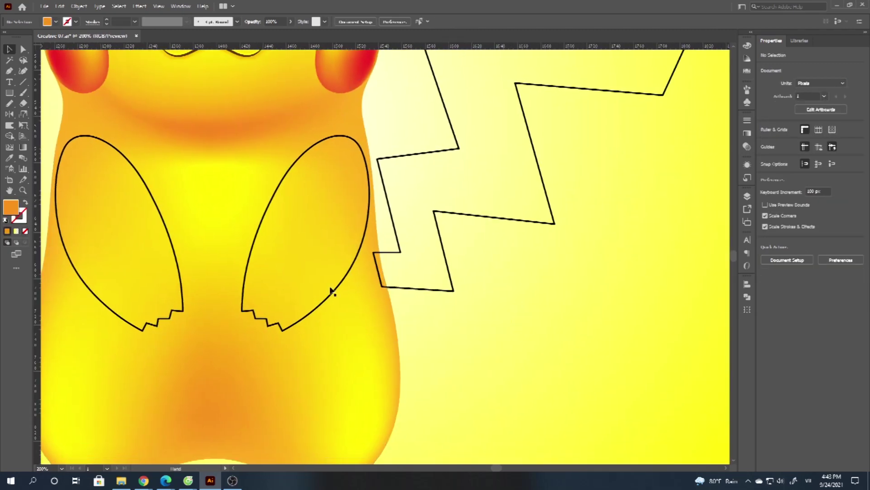
pyautogui.scroll(2, 503, 324)
pyautogui.click(403, 234)
pyautogui.click(767, 140)
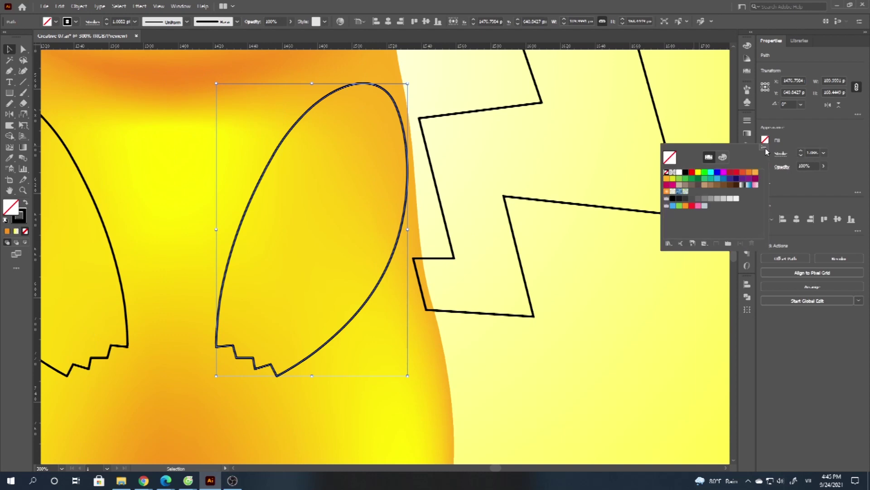
pyautogui.click(698, 173)
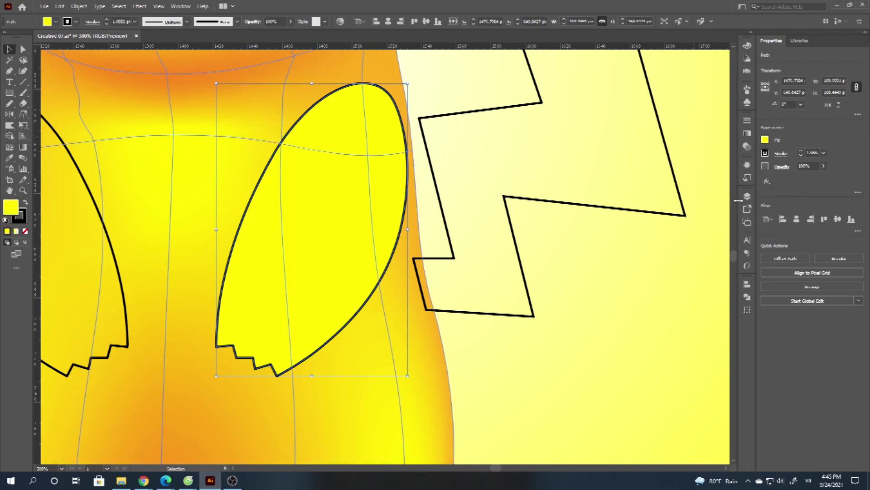
pyautogui.press('u')
pyautogui.click(379, 176)
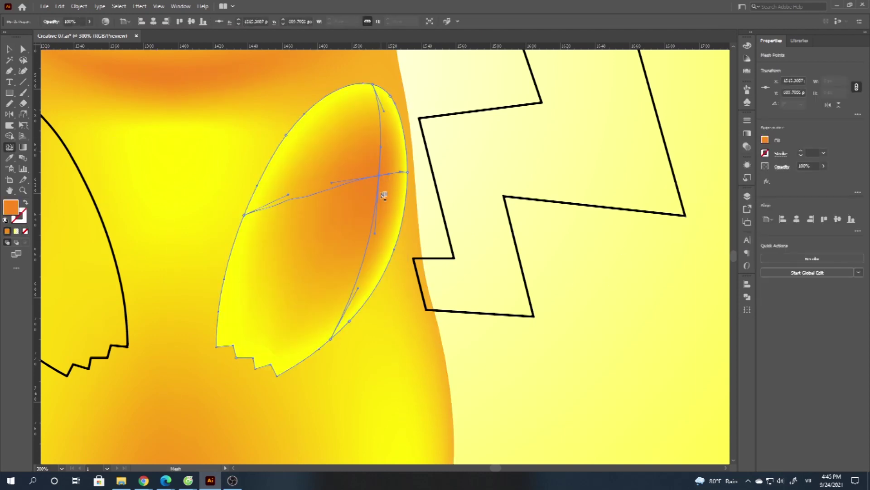
# Add an orange mesh point near the right arm's lower end and a yellow one along its inner side.
pyautogui.click(305, 333)
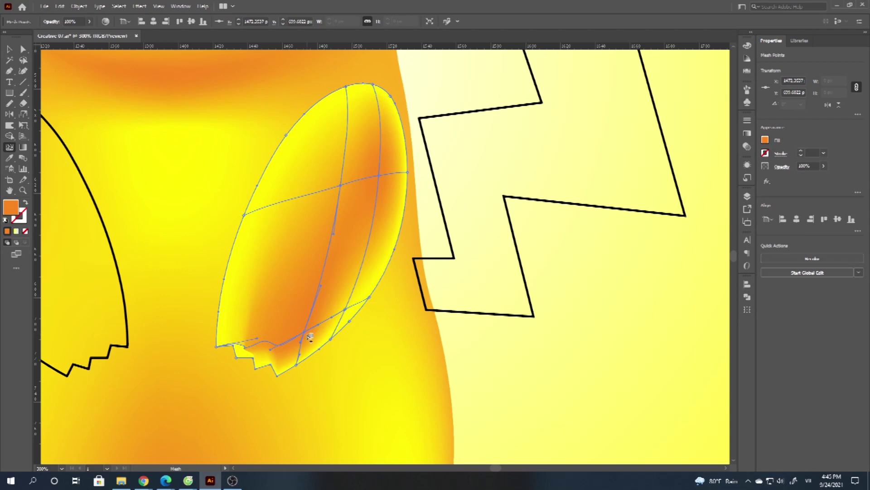
pyautogui.click(277, 205)
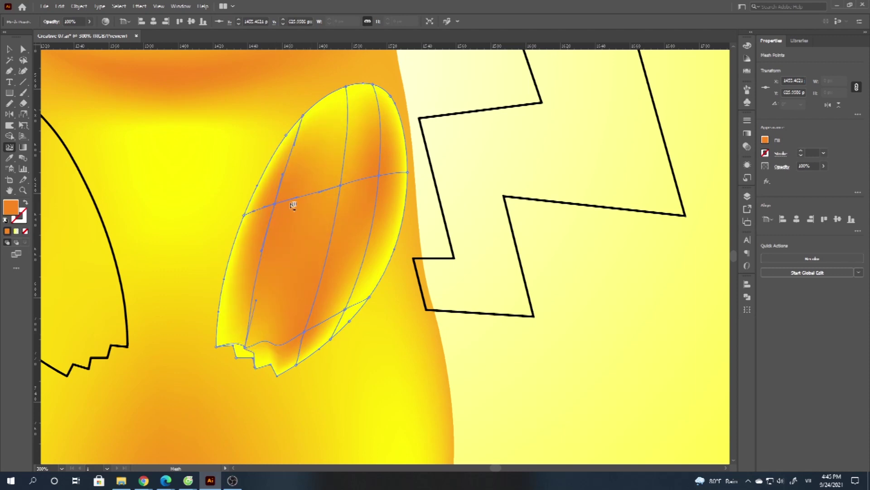
pyautogui.click(765, 140)
pyautogui.click(698, 172)
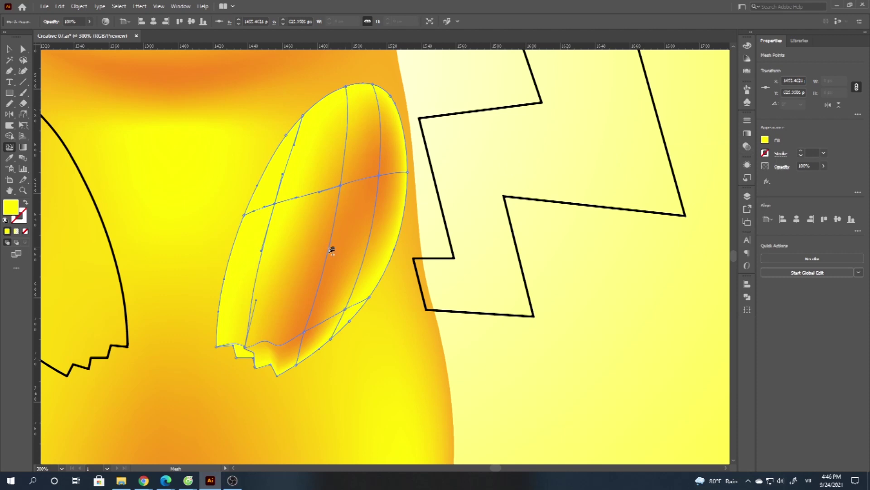
# Add a mesh point by the arm's jagged lower edge and recolour that mesh line with orange tones sampled from the arm.
pyautogui.click(279, 347)
pyautogui.scroll(-2, 287, 340)
pyautogui.scroll(2, 293, 341)
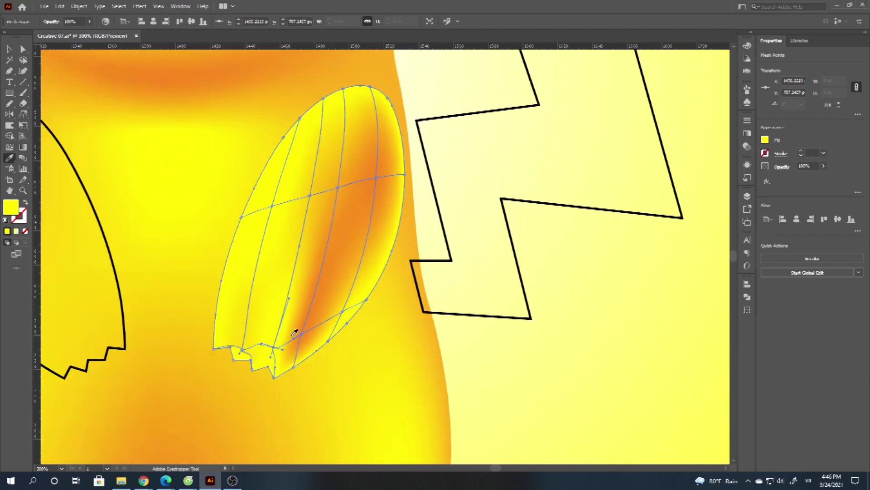
pyautogui.click(295, 331)
pyautogui.click(313, 195)
pyautogui.press('i')
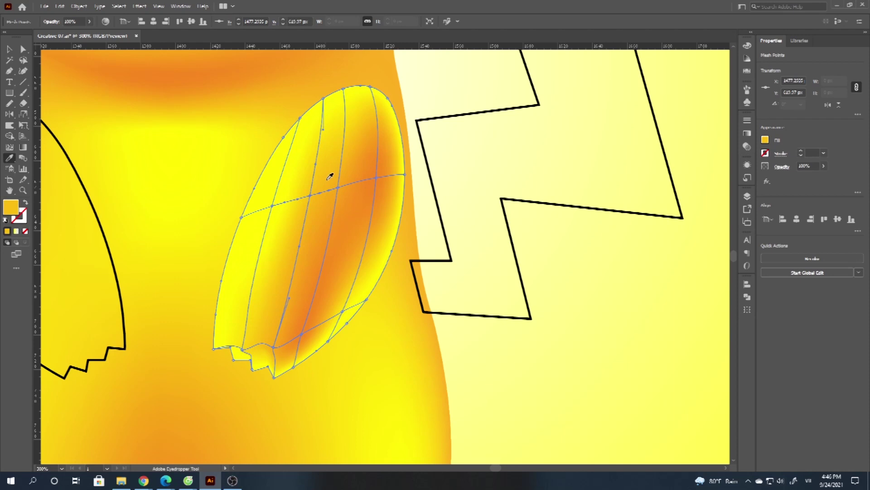
# Recolour the next mesh point on the arm's upper edge with an amber tone sampled from the arm.
pyautogui.click(372, 88)
pyautogui.press('i')
pyautogui.click(372, 129)
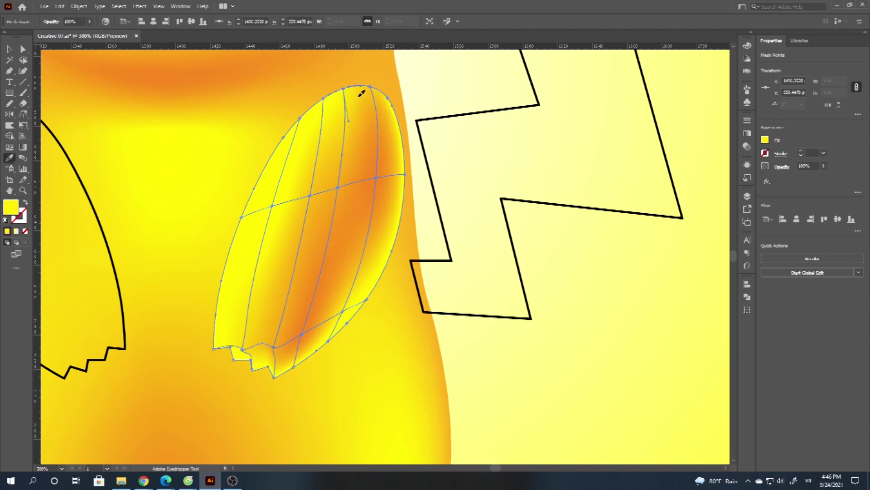
pyautogui.click(300, 119)
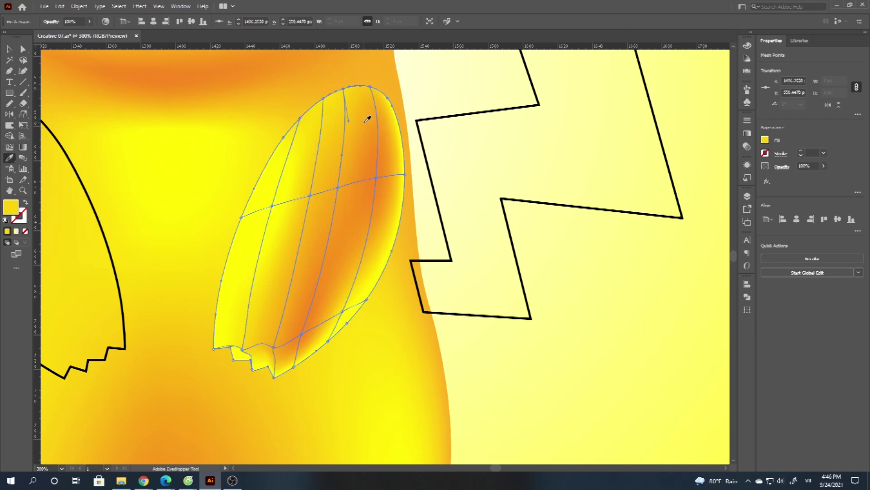
pyautogui.press('v')
# Recolour the mesh points around the arm's rounded upper tip with sampled orange to blend them into the body.
pyautogui.hotkey('ctrl', '=')
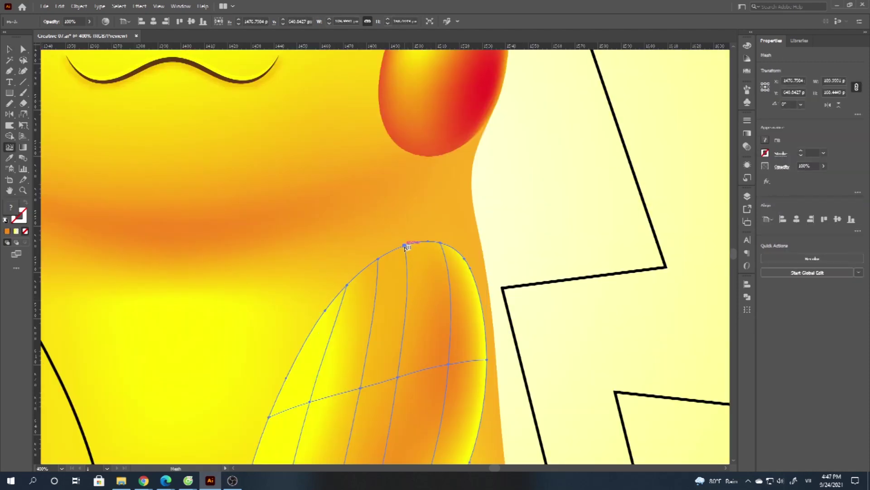
pyautogui.click(379, 257)
pyautogui.click(352, 277)
pyautogui.press('i')
pyautogui.press('u')
pyautogui.click(440, 242)
pyautogui.press('i')
pyautogui.click(442, 240)
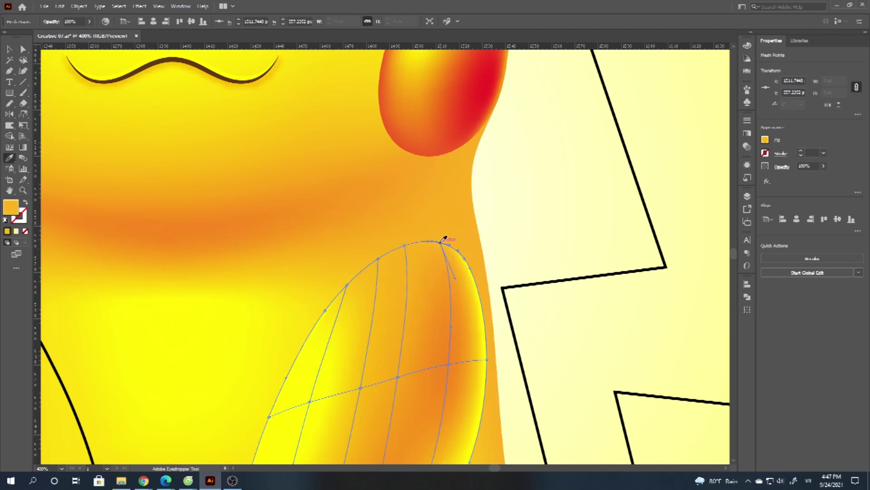
pyautogui.press('u')
pyautogui.click(464, 258)
pyautogui.press('i')
pyautogui.click(460, 245)
pyautogui.press('v')
# Place a mirrored copy of the shaded arm over the left arm outline and delete the black outline.
pyautogui.scroll(-3, 385, 200)
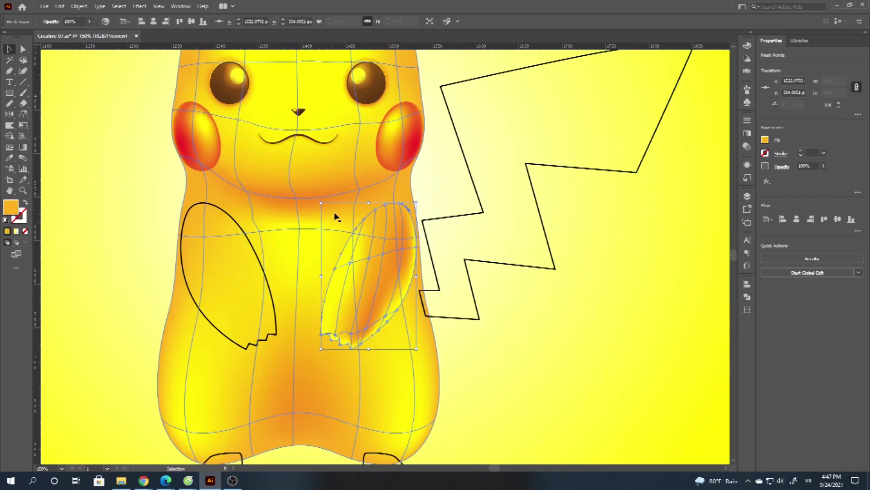
pyautogui.click(580, 287)
pyautogui.scroll(-1, 583, 287)
pyautogui.scroll(1, 456, 275)
pyautogui.moveTo(439, 278); pyautogui.dragTo(244, 291)
pyautogui.scroll(2, 313, 256)
pyautogui.moveTo(241, 261); pyautogui.dragTo(277, 261)
pyautogui.click(152, 272)
pyautogui.click(184, 271)
pyautogui.press('Delete')
# Fill the right foot outline with yellow.
pyautogui.scroll(-5, 461, 305)
pyautogui.scroll(4, 490, 342)
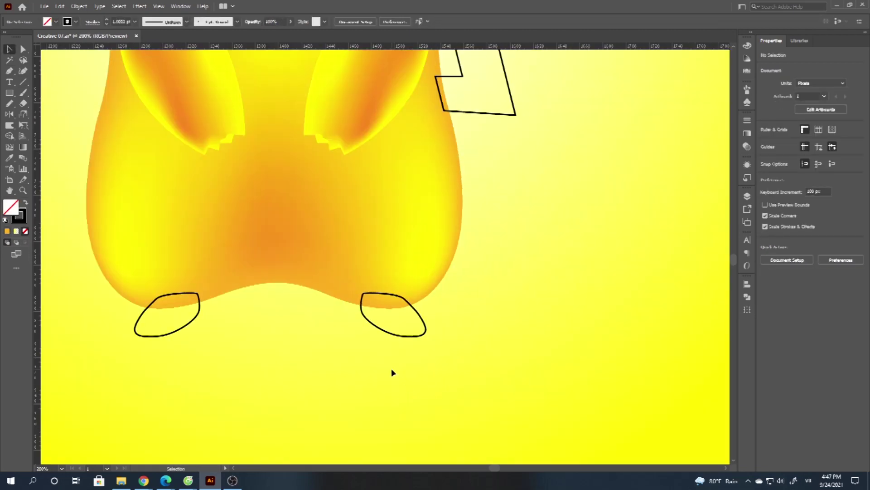
pyautogui.scroll(1, 392, 373)
pyautogui.click(394, 335)
pyautogui.click(765, 139)
pyautogui.click(698, 171)
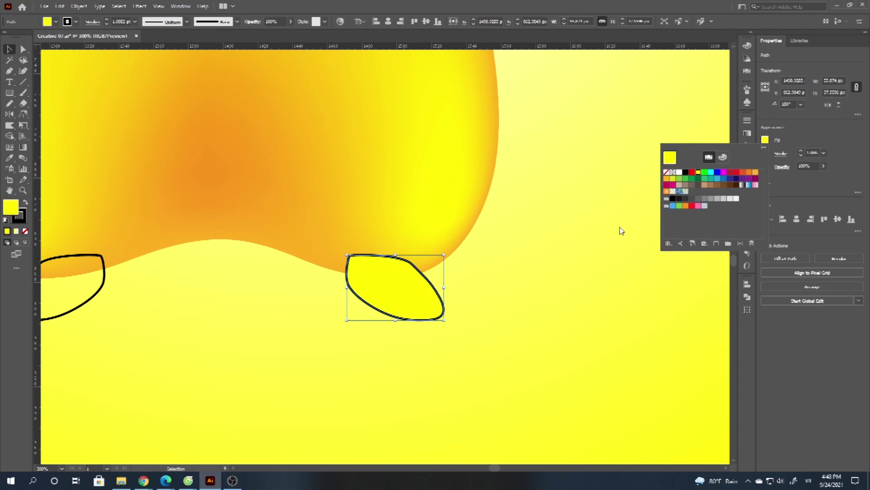
# Shade the right foot with three orange mesh points and recolour the upper one red-orange.
pyautogui.hotkey('ctrl', 'shift', 'a')
pyautogui.press('u')
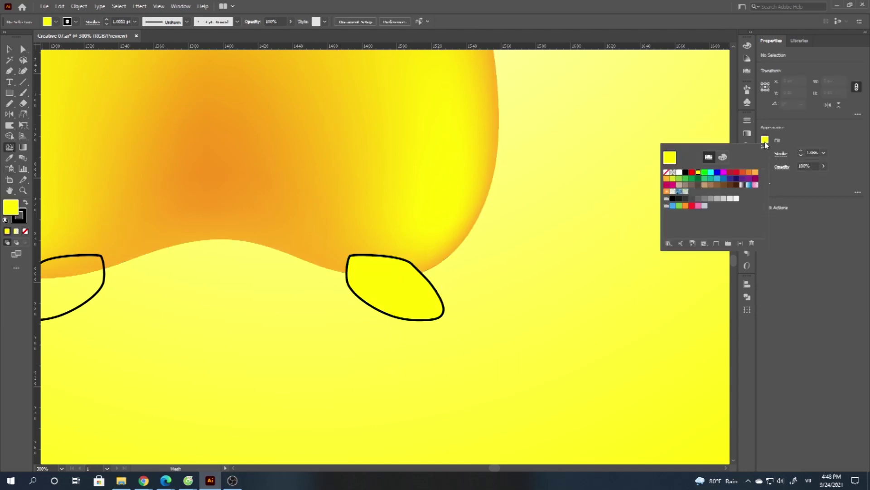
pyautogui.click(406, 279)
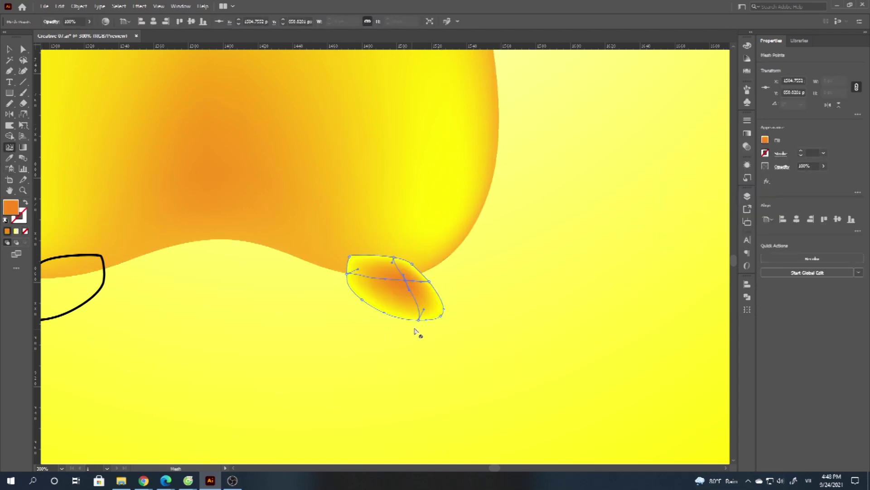
pyautogui.hotkey('ctrl', 'z')
pyautogui.click(376, 294)
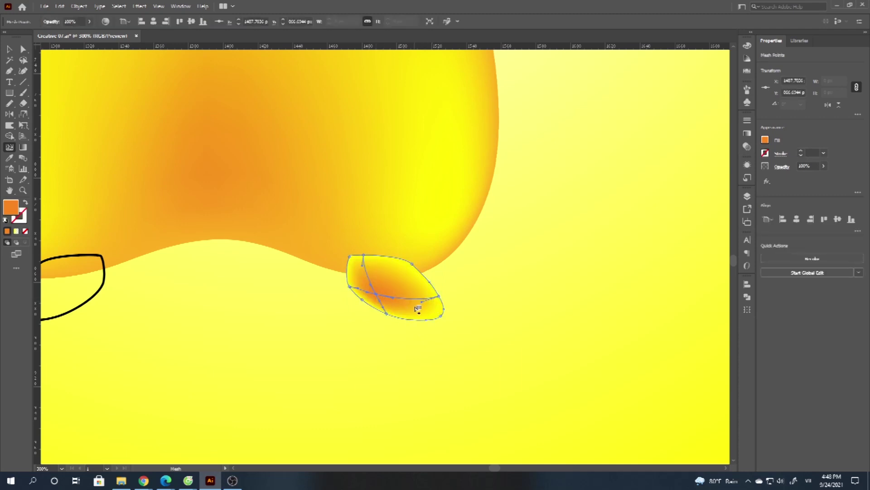
pyautogui.click(422, 305)
pyautogui.click(401, 276)
pyautogui.click(765, 140)
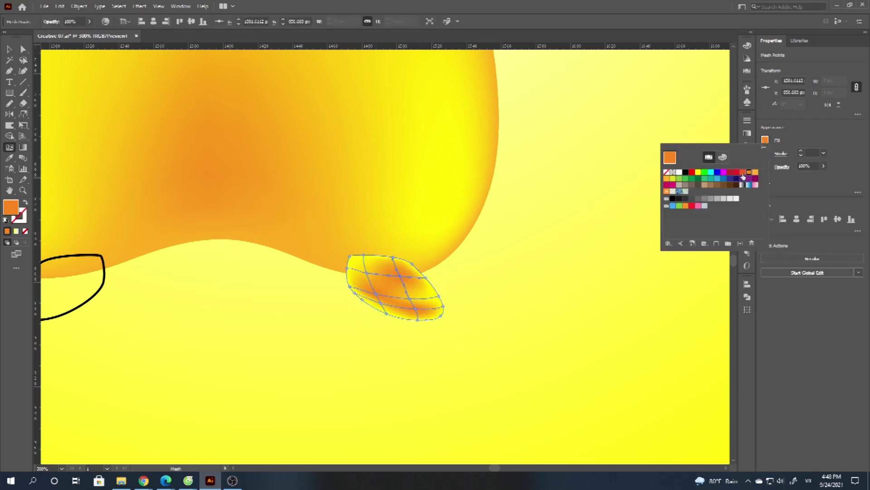
pyautogui.click(744, 173)
pyautogui.click(9, 50)
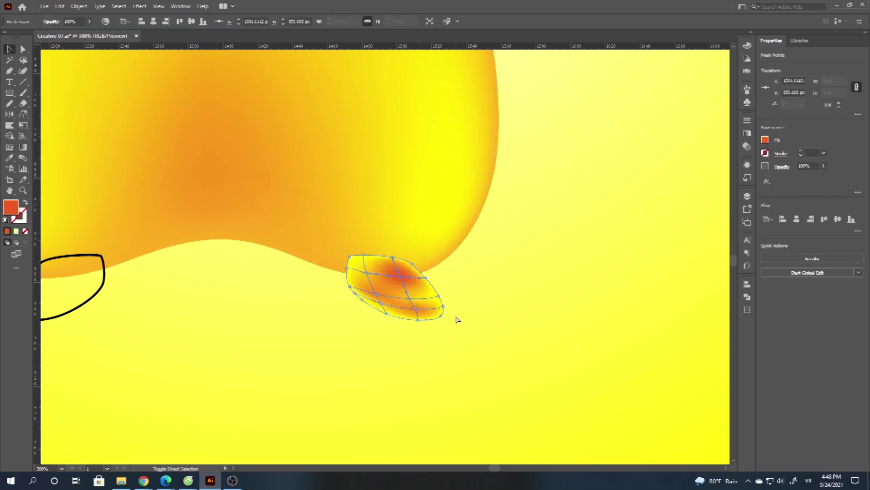
pyautogui.click(476, 334)
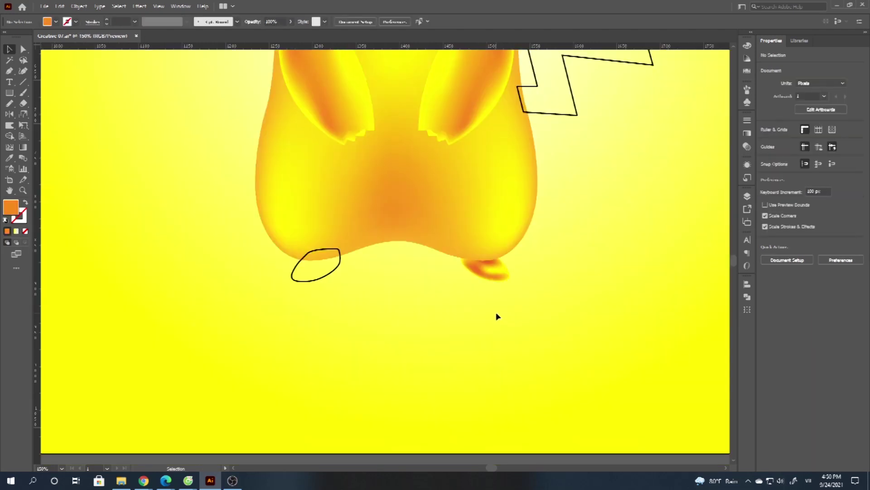
# Place a mirrored copy of the shaded foot over the left foot outline and delete the black outline.
pyautogui.scroll(-3, 497, 316)
pyautogui.scroll(3, 485, 301)
pyautogui.click(380, 292)
pyautogui.scroll(3, 381, 293)
pyautogui.press('o')
pyautogui.moveTo(381, 295); pyautogui.dragTo(395, 284)
pyautogui.press('v')
pyautogui.scroll(1, 385, 280)
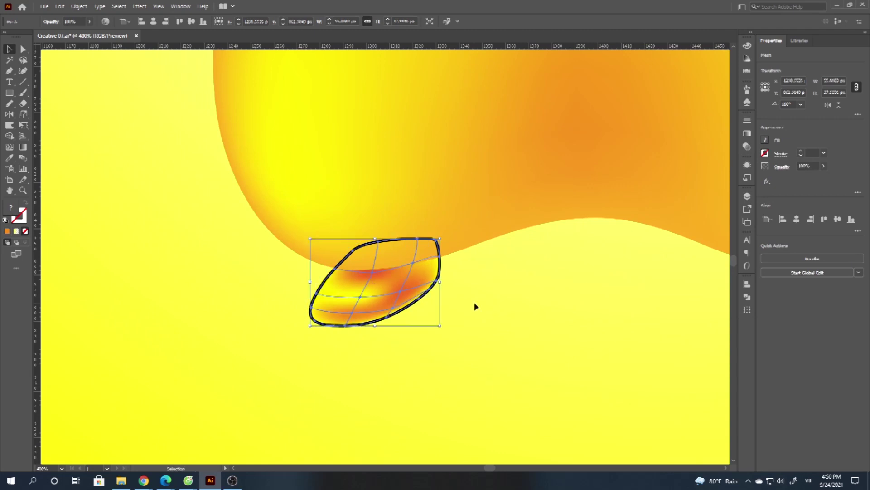
pyautogui.click(462, 302)
pyautogui.click(438, 280)
pyautogui.press('Delete')
# Convert the rounded tip of the tail outline to a sharp corner and move it slightly up and outward.
pyautogui.scroll(-3, 281, 297)
pyautogui.scroll(-2, 357, 325)
pyautogui.scroll(3, 437, 305)
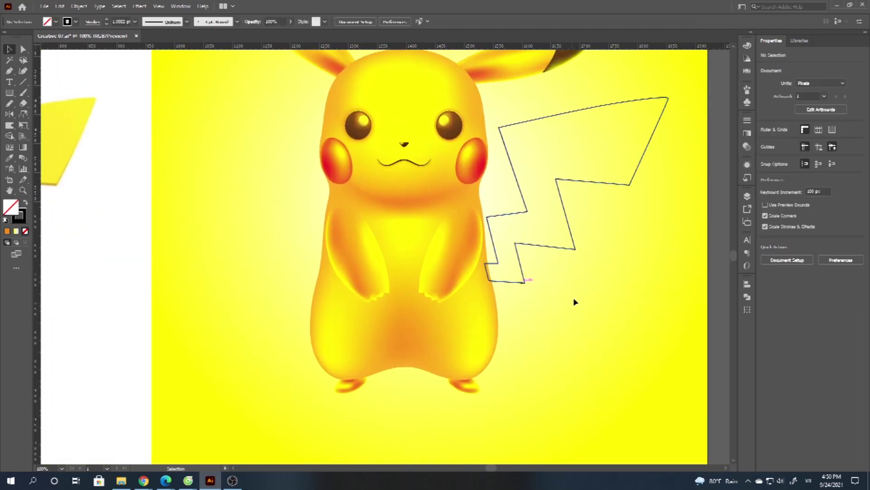
pyautogui.moveTo(586, 301); pyautogui.dragTo(579, 350)
pyautogui.click(615, 248)
pyautogui.scroll(2, 614, 247)
pyautogui.scroll(-2, 655, 159)
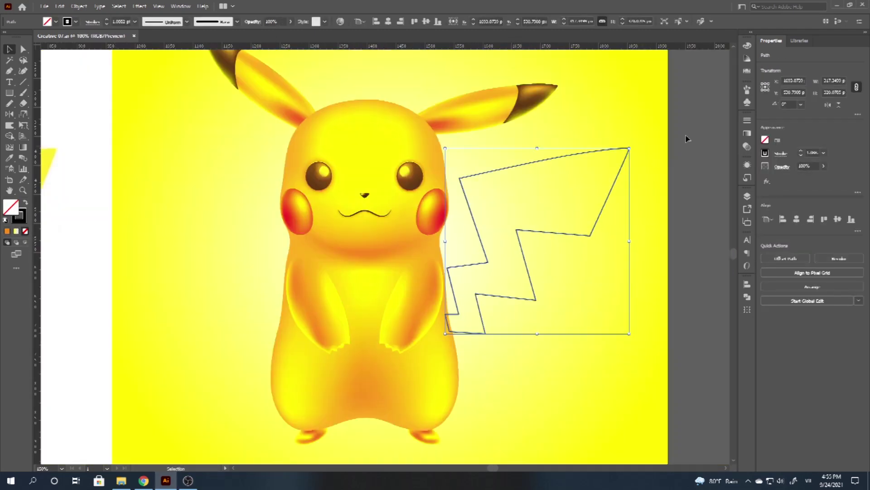
pyautogui.scroll(8, 654, 159)
pyautogui.press('a')
pyautogui.click(582, 157)
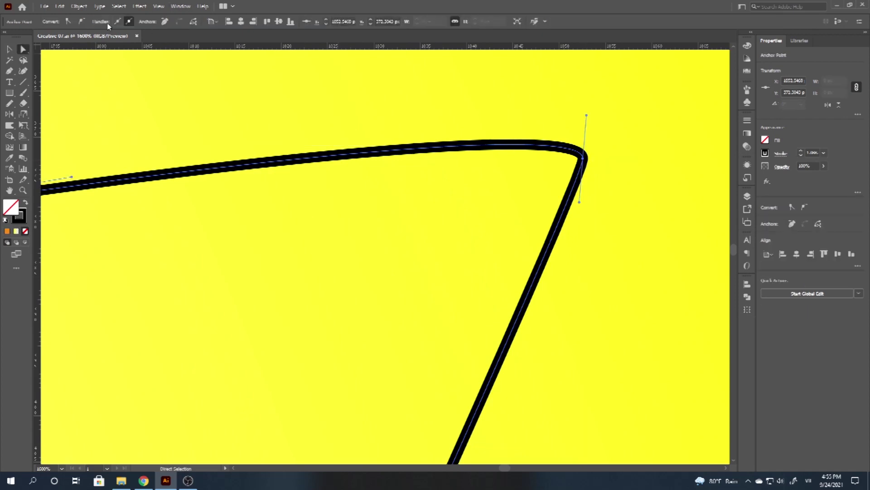
pyautogui.click(68, 21)
pyautogui.scroll(-6, 409, 130)
pyautogui.scroll(2, 521, 136)
pyautogui.moveTo(560, 136); pyautogui.dragTo(570, 121)
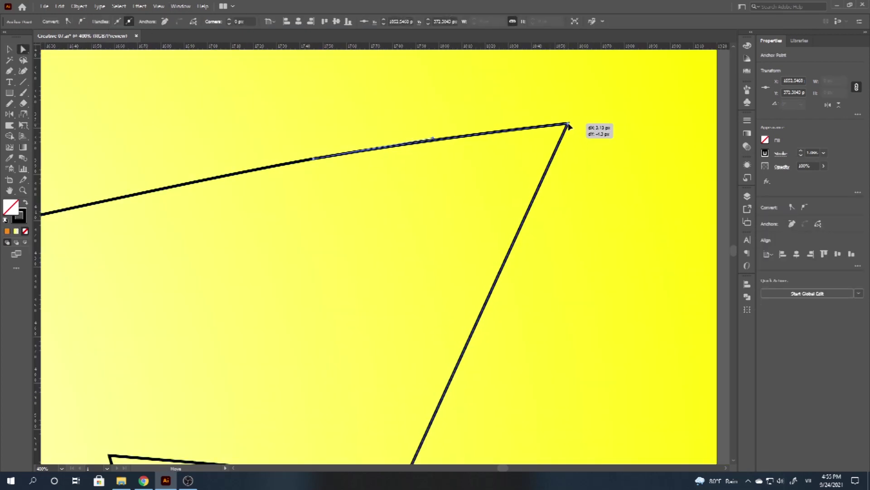
pyautogui.scroll(-3, 551, 126)
# Fill the tail with a linear yellow-to-orange gradient, setting the orange stop's opacity to 100%.
pyautogui.press('v')
pyautogui.scroll(-3, 305, 177)
pyautogui.scroll(3, 305, 177)
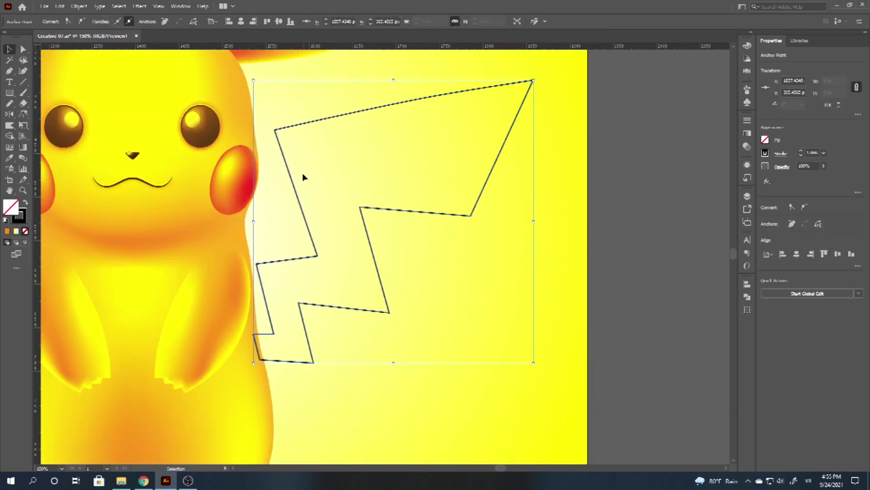
pyautogui.click(765, 153)
pyautogui.click(765, 140)
pyautogui.click(747, 133)
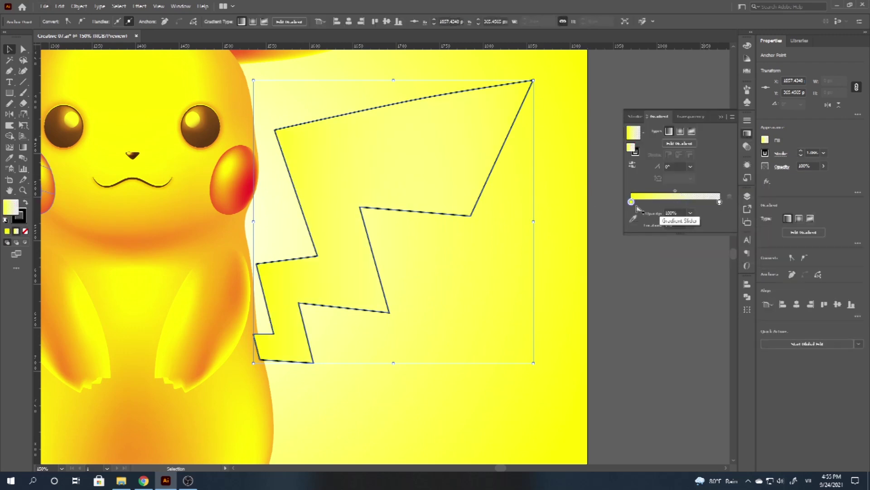
pyautogui.doubleClick(719, 203)
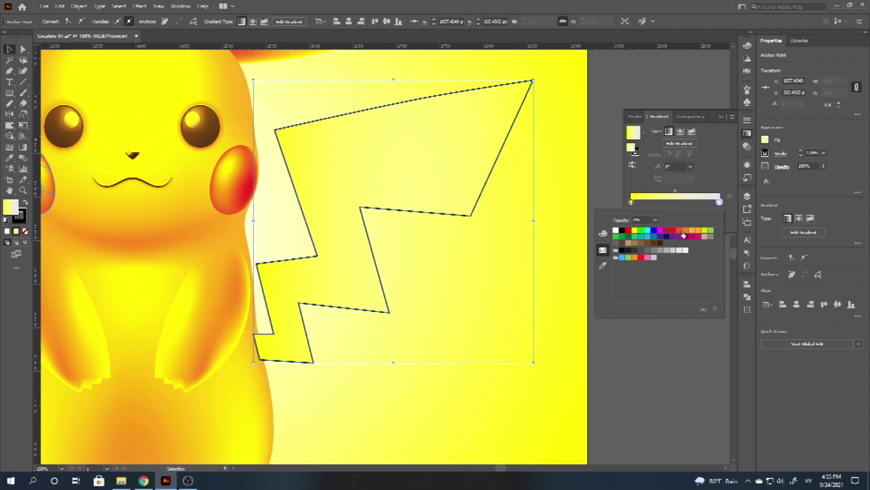
pyautogui.click(685, 231)
pyautogui.click(719, 202)
pyautogui.click(691, 214)
pyautogui.click(705, 322)
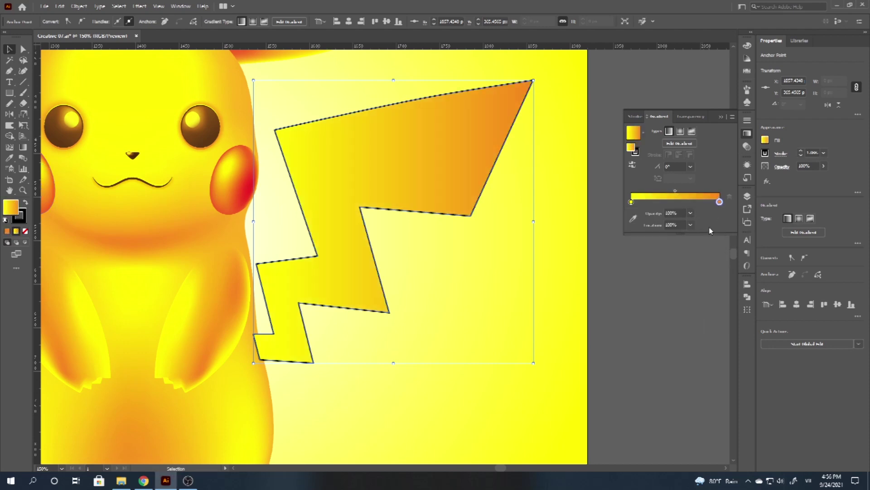
# Reverse the tail's gradient and redirect it diagonally from orange at the base to yellow towards the tip.
pyautogui.click(633, 165)
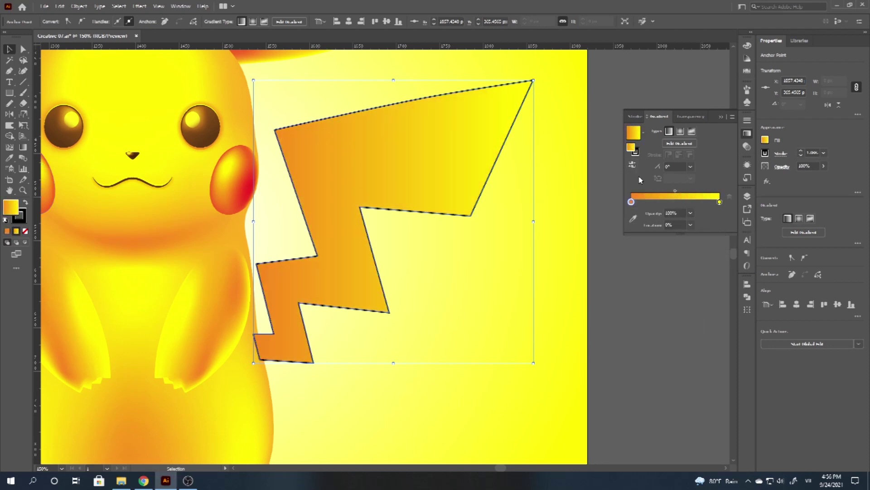
pyautogui.click(721, 118)
pyautogui.scroll(-2, 353, 266)
pyautogui.scroll(1, 393, 217)
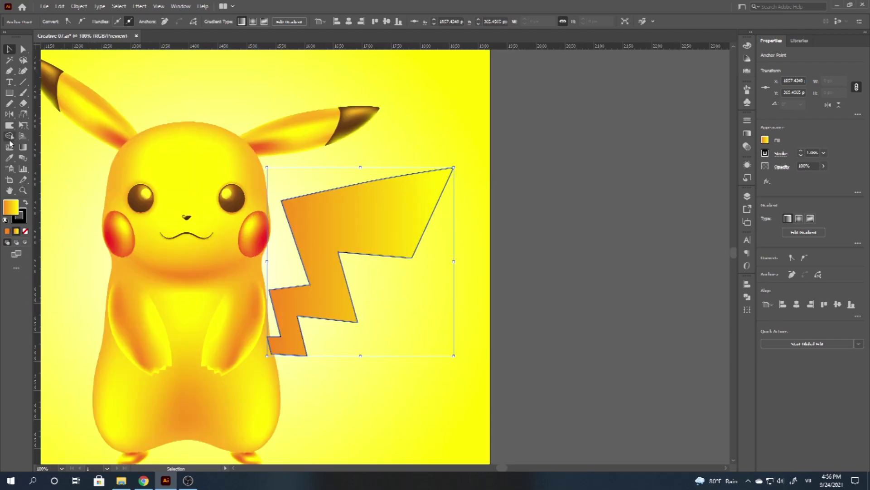
pyautogui.click(23, 148)
pyautogui.moveTo(269, 351)
pyautogui.mouseDown()
pyautogui.moveTo(350, 233)
pyautogui.moveTo(418, 203)
pyautogui.mouseUp()
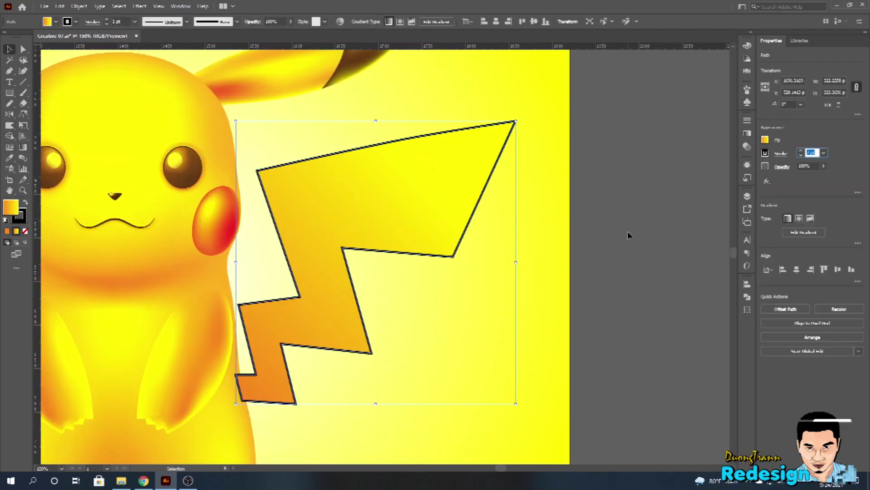
# Apply the orange-to-yellow gradient to the tail's stroke and arrange the tail behind the body.
pyautogui.click(747, 133)
pyautogui.click(638, 151)
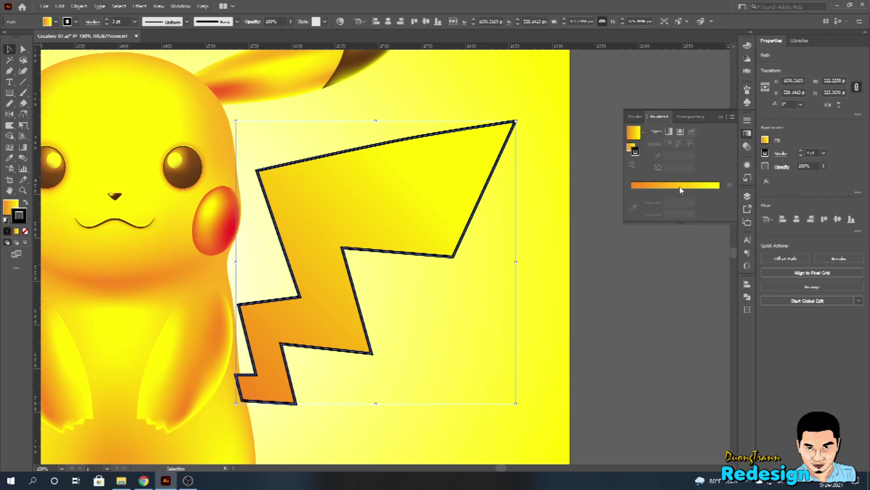
pyautogui.click(681, 195)
pyautogui.click(591, 245)
pyautogui.hotkey('ctrl', '-')
pyautogui.click(447, 245)
pyautogui.click(526, 311)
pyautogui.moveTo(659, 278); pyautogui.dragTo(627, 303)
# Draw a closed Pen tool shape around the tail's base with a wavy upper edge crossing the tail.
pyautogui.hotkey('ctrl', '+')
pyautogui.hotkey('ctrl', '+')
pyautogui.hotkey('ctrl', '+')
pyautogui.press('p')
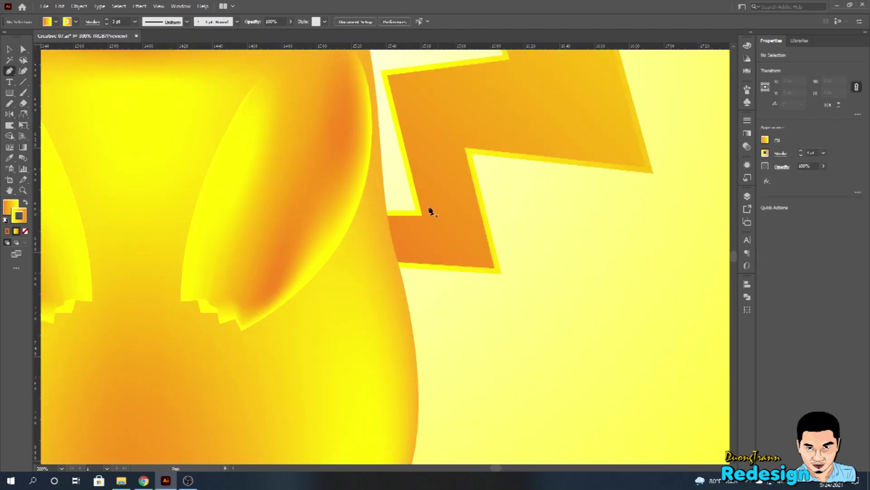
pyautogui.click(397, 190)
pyautogui.click(398, 168)
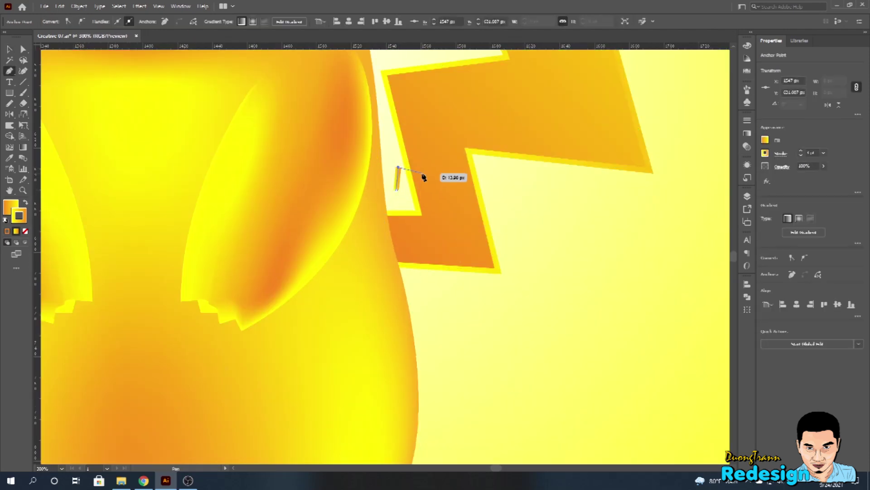
pyautogui.moveTo(454, 189); pyautogui.dragTo(455, 188)
pyautogui.click(456, 177)
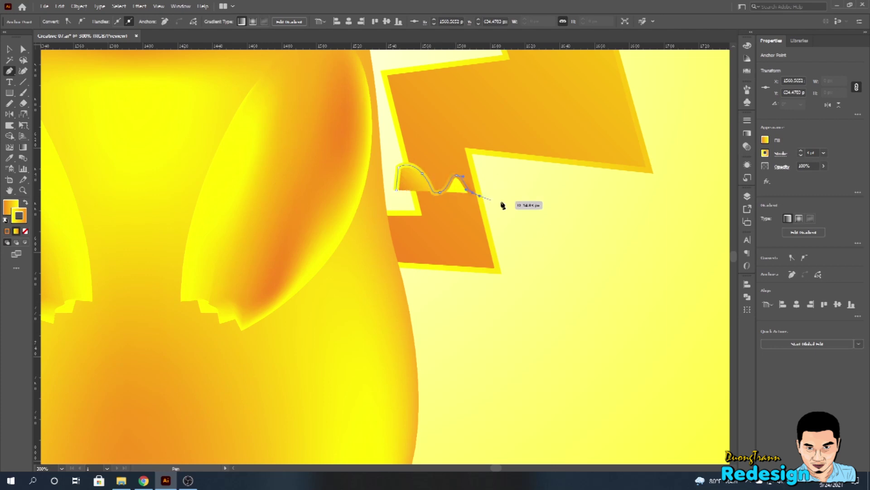
pyautogui.click(471, 193)
pyautogui.moveTo(555, 254); pyautogui.dragTo(544, 299)
pyautogui.moveTo(472, 315); pyautogui.dragTo(419, 314)
pyautogui.click(275, 211)
pyautogui.click(397, 190)
# Duplicate the tail in place and intersect the copy with the wavy shape to form a separate base piece.
pyautogui.press('v')
pyautogui.click(595, 150)
pyautogui.hotkey('ctrl', 'c')
pyautogui.hotkey('ctrl', 'f')
pyautogui.keyDown('shift'); pyautogui.click(531, 236); pyautogui.keyUp('shift')
pyautogui.click(802, 256)
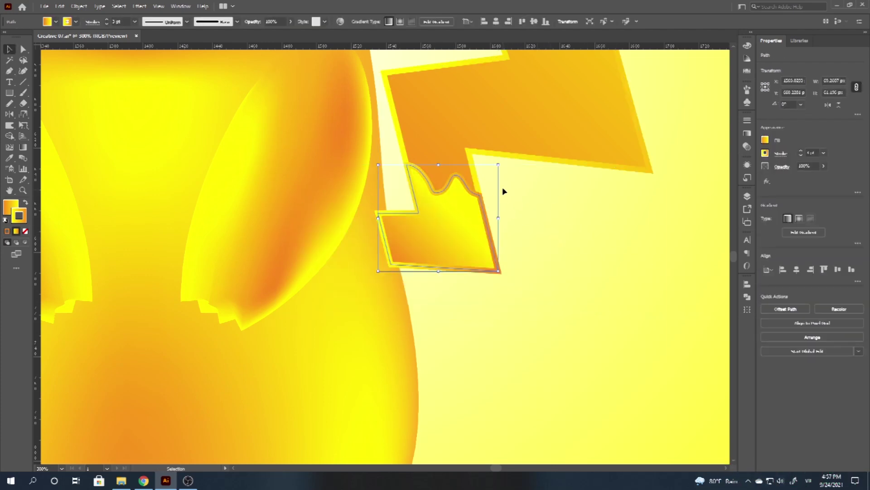
# Enlarge the tail's wavy base piece to about 81 by 72 px, remove its stroke and fill it with dark brown.
pyautogui.moveTo(499, 166); pyautogui.dragTo(508, 156)
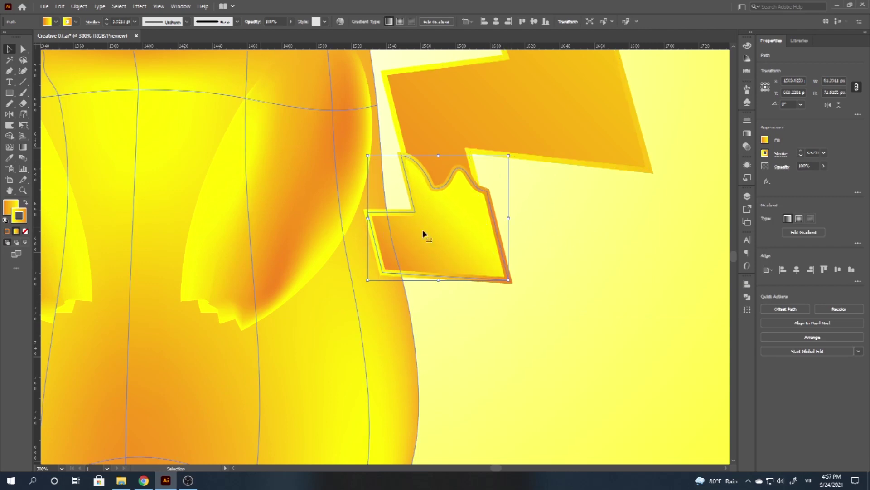
pyautogui.keyDown('shift'); pyautogui.click(765, 153); pyautogui.keyUp('shift')
pyautogui.click(666, 232)
pyautogui.click(766, 139)
pyautogui.click(671, 199)
# Place the brown base piece in front of the tail and arrange both behind the body, just above the background.
pyautogui.click(575, 238)
pyautogui.moveTo(576, 239); pyautogui.dragTo(471, 257)
pyautogui.hotkey('ctrl', 'x')
pyautogui.hotkey('ctrl', 'f')
pyautogui.moveTo(526, 266); pyautogui.dragTo(464, 216)
pyautogui.hotkey('ctrl', 'shift', '[')
pyautogui.hotkey('ctrl', ']')
pyautogui.click(539, 284)
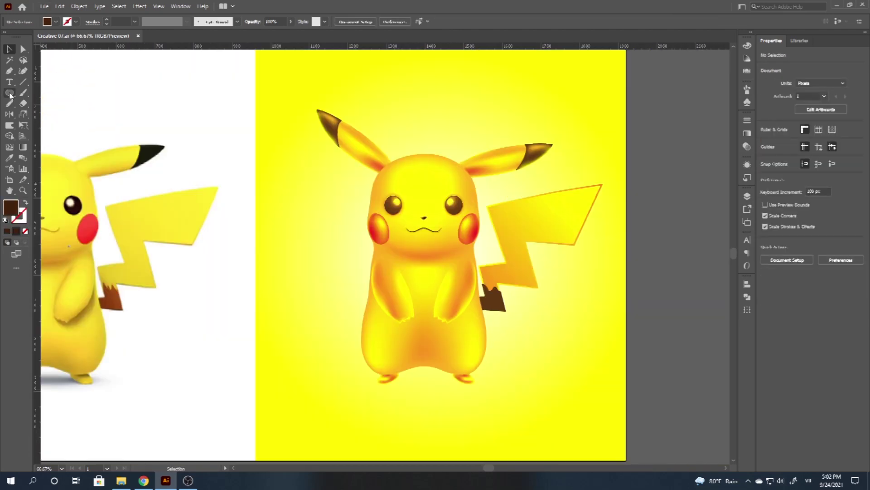
# Draw a flat ellipse about 650 by 87 px under the feet, centre it below the body and apply a dark-brown-to-transparent gradient.
pyautogui.moveTo(323, 379); pyautogui.dragTo(575, 412)
pyautogui.scroll(1, 438, 406)
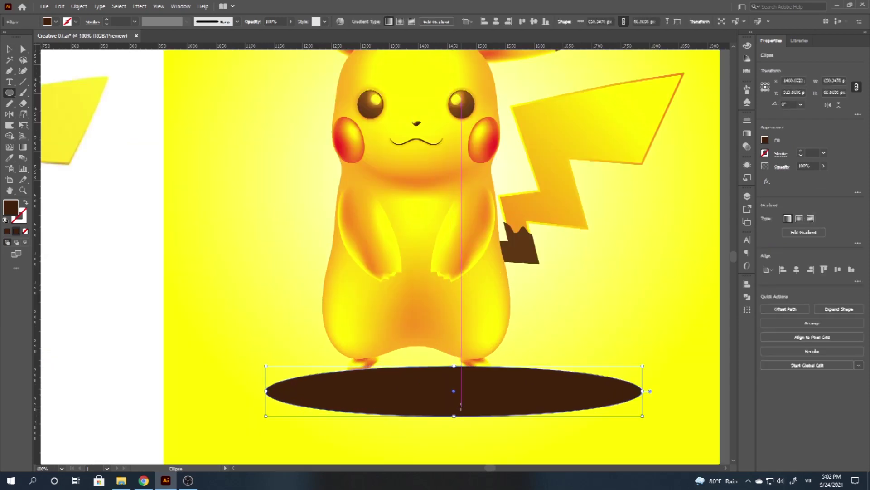
pyautogui.press('v')
pyautogui.moveTo(460, 401); pyautogui.dragTo(431, 403)
pyautogui.click(747, 134)
pyautogui.click(691, 213)
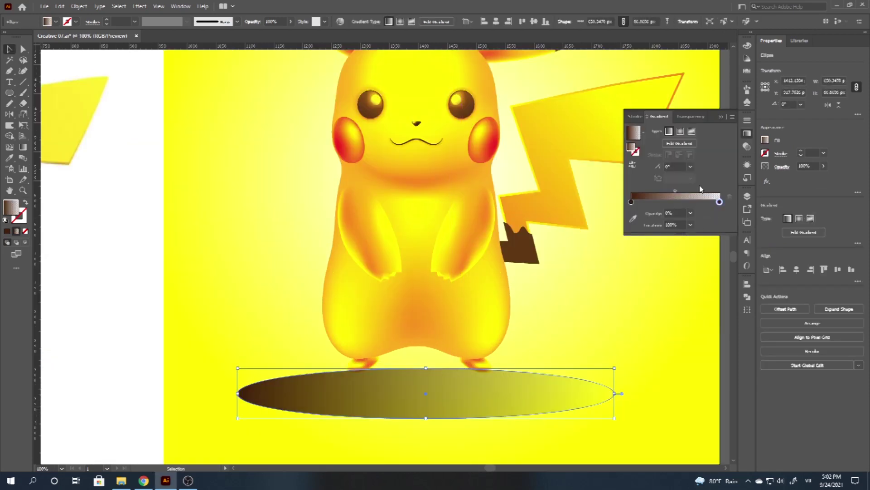
# Make the ellipse's gradient radial and fit its extent to the ellipse outline with the fade slightly widened.
pyautogui.click(680, 131)
pyautogui.press('g')
pyautogui.moveTo(425, 259); pyautogui.dragTo(426, 371)
pyautogui.moveTo(568, 397); pyautogui.dragTo(611, 397)
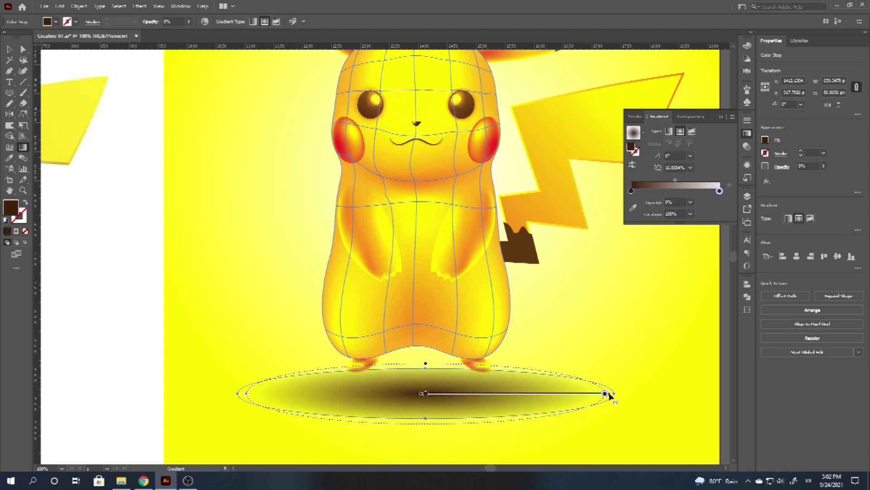
pyautogui.moveTo(425, 363); pyautogui.dragTo(426, 369)
pyautogui.moveTo(516, 391); pyautogui.dragTo(524, 392)
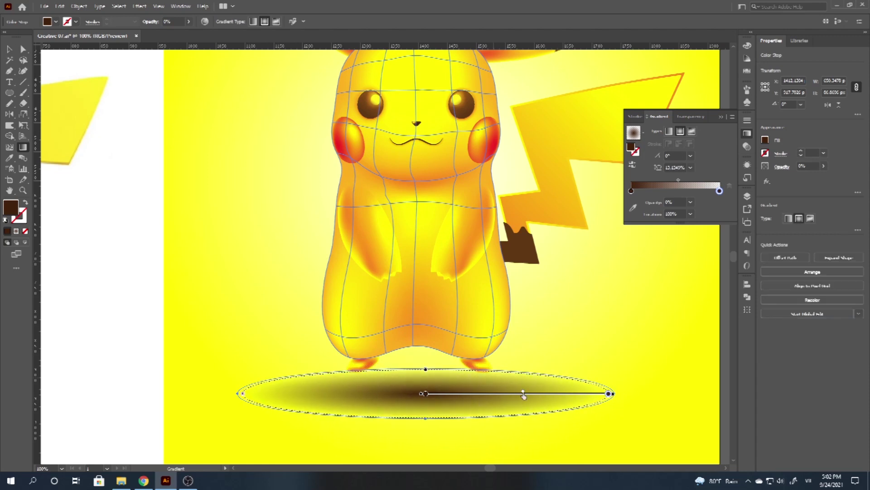
# Widen and flatten the ground shadow ellipse and move it up beneath the feet.
pyautogui.press('v')
pyautogui.hotkey('ctrl', '-')
pyautogui.click(730, 112)
pyautogui.moveTo(498, 293); pyautogui.dragTo(561, 291)
pyautogui.moveTo(458, 296); pyautogui.dragTo(454, 295)
pyautogui.scroll(1, 354, 296)
pyautogui.moveTo(375, 266); pyautogui.dragTo(375, 271)
pyautogui.moveTo(403, 297); pyautogui.dragTo(403, 280)
# Arrange the ground shadow behind the character but above the background, and narrow it to about 881 px wide.
pyautogui.hotkey('ctrl', 'shift', '[')
pyautogui.hotkey('ctrl', ']')
pyautogui.click(527, 337)
pyautogui.click(535, 278)
pyautogui.moveTo(614, 277); pyautogui.dragTo(581, 281)
pyautogui.click(542, 328)
# Place a small radial-gradient shadow ellipse about 90 by 20 px under the left foot and arrange both shadows behind the character.
pyautogui.scroll(-1, 542, 328)
pyautogui.scroll(2, 442, 301)
pyautogui.moveTo(438, 295)
pyautogui.mouseDown()
pyautogui.moveTo(437, 286)
pyautogui.moveTo(312, 270)
pyautogui.mouseUp()
pyautogui.click(95, 214)
pyautogui.press('l')
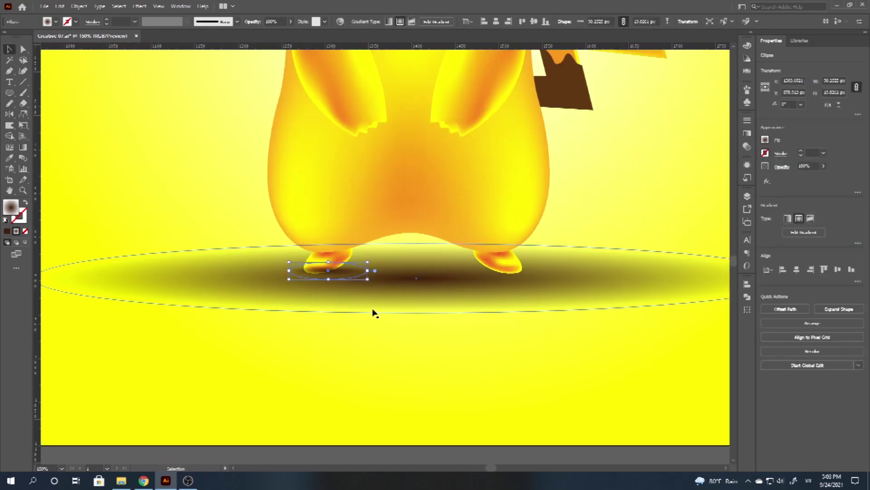
pyautogui.keyDown('shift'); pyautogui.click(383, 300); pyautogui.keyUp('shift')
pyautogui.hotkey('ctrl', 'shift', '[')
pyautogui.hotkey('ctrl', ']')
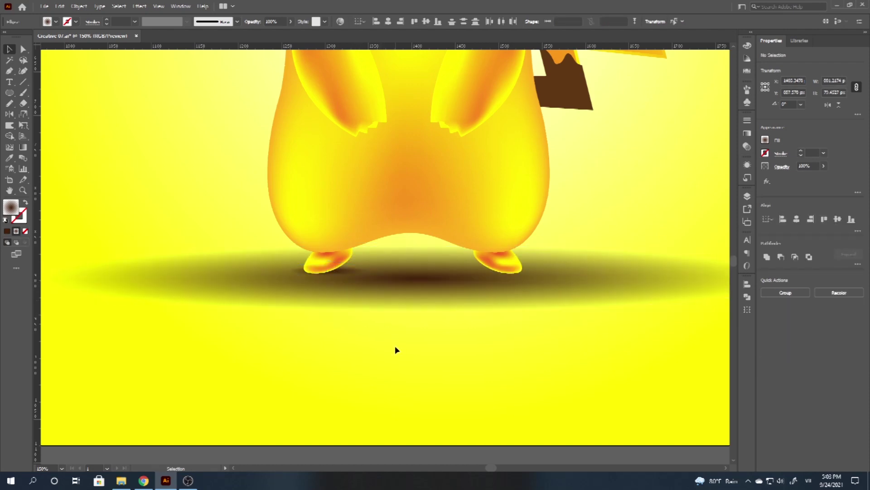
pyautogui.click(395, 344)
# Duplicate the small foot shadow and place the copy under the right foot.
pyautogui.scroll(2, 337, 271)
pyautogui.click(328, 284)
pyautogui.press('g')
pyautogui.scroll(2, 327, 285)
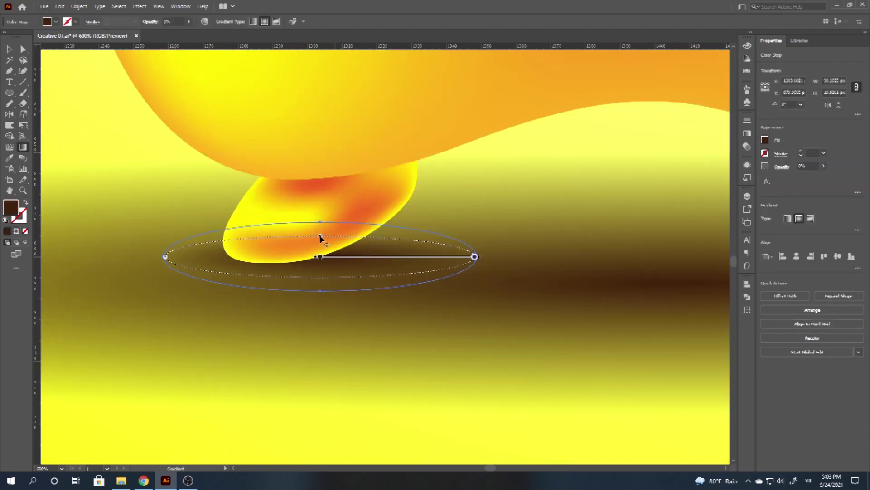
pyautogui.click(10, 49)
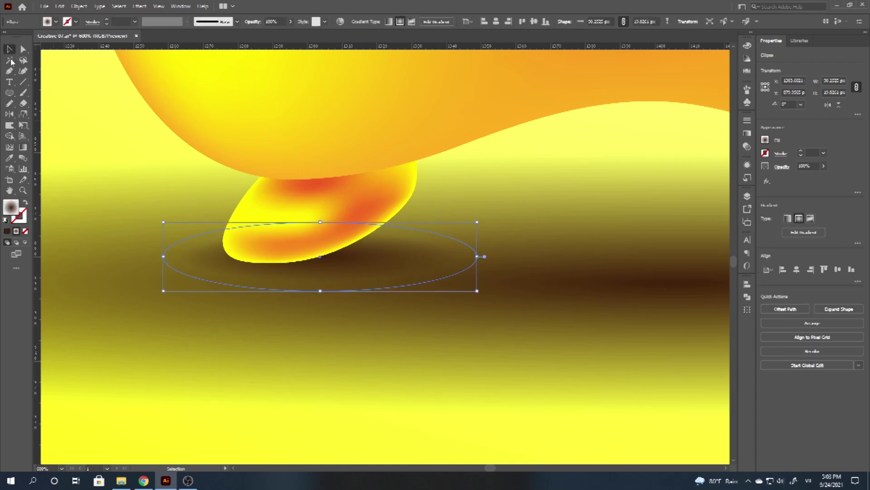
pyautogui.scroll(-2, 134, 210)
pyautogui.click(247, 301)
pyautogui.click(268, 376)
pyautogui.scroll(-1, 268, 379)
pyautogui.moveTo(264, 291); pyautogui.dragTo(485, 293)
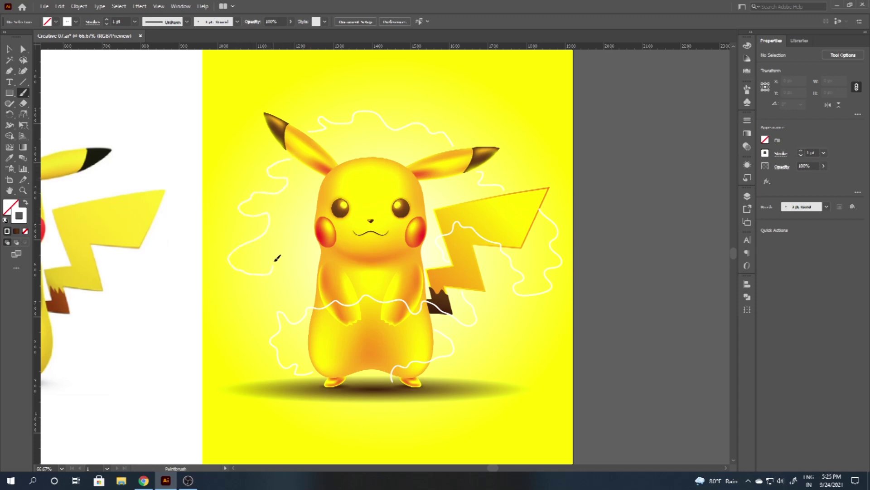
# Select all the white freehand brush lines around the character and group them.
pyautogui.press('v')
pyautogui.click(510, 238)
pyautogui.keyDown('shift'); pyautogui.click(489, 187); pyautogui.keyUp('shift')
pyautogui.keyDown('shift'); pyautogui.click(450, 144); pyautogui.keyUp('shift')
pyautogui.keyDown('shift'); pyautogui.click(273, 178); pyautogui.keyUp('shift')
pyautogui.keyDown('shift'); pyautogui.click(301, 298); pyautogui.keyUp('shift')
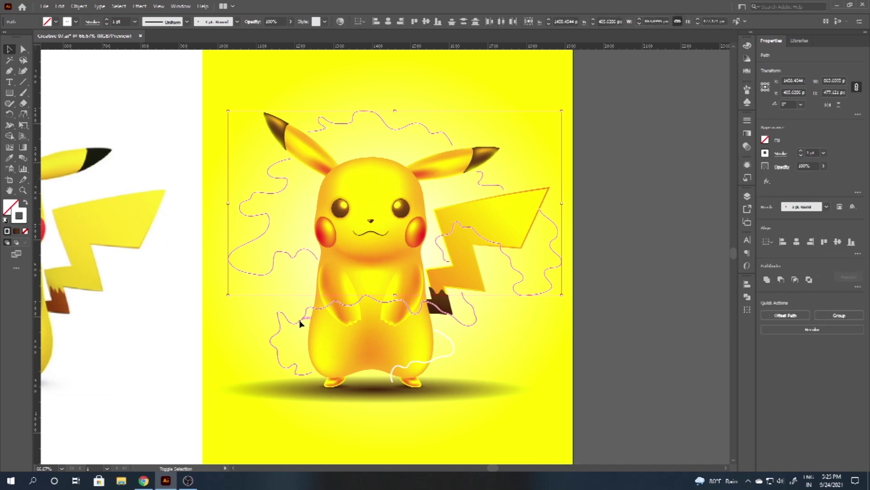
pyautogui.keyDown('shift'); pyautogui.click(451, 345); pyautogui.keyUp('shift')
pyautogui.press('a')
pyautogui.press('v')
# Apply a Gaussian Blur to the grouped white lines and set their stroke weight to 4 pt.
pyautogui.click(140, 6)
pyautogui.click(278, 159)
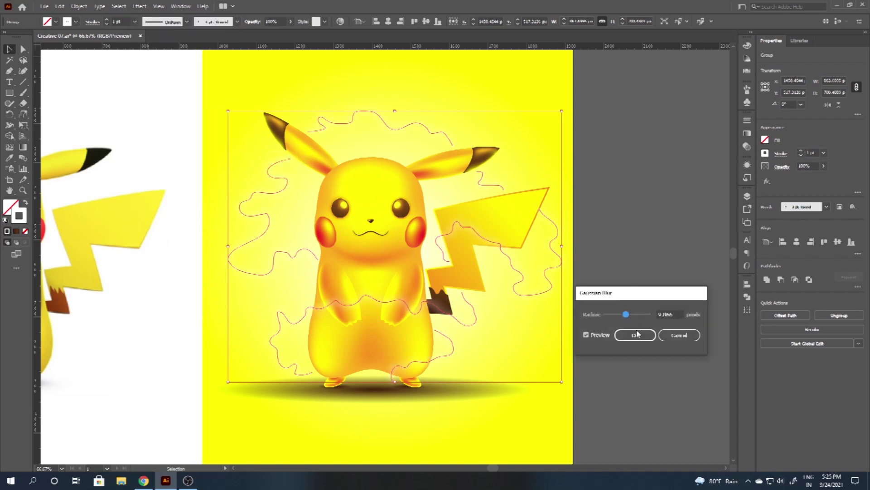
pyautogui.click(635, 334)
pyautogui.click(124, 22)
pyautogui.write('4')
pyautogui.press('Return')
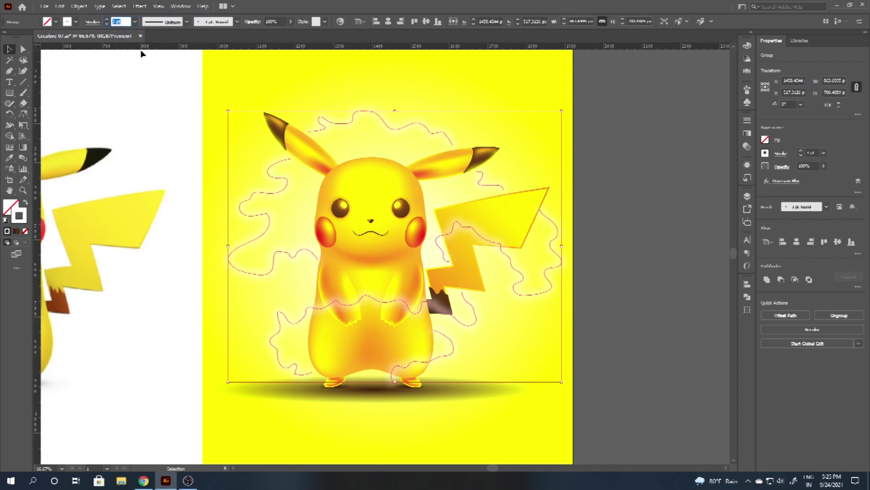
pyautogui.click(765, 153)
pyautogui.click(676, 169)
pyautogui.click(624, 165)
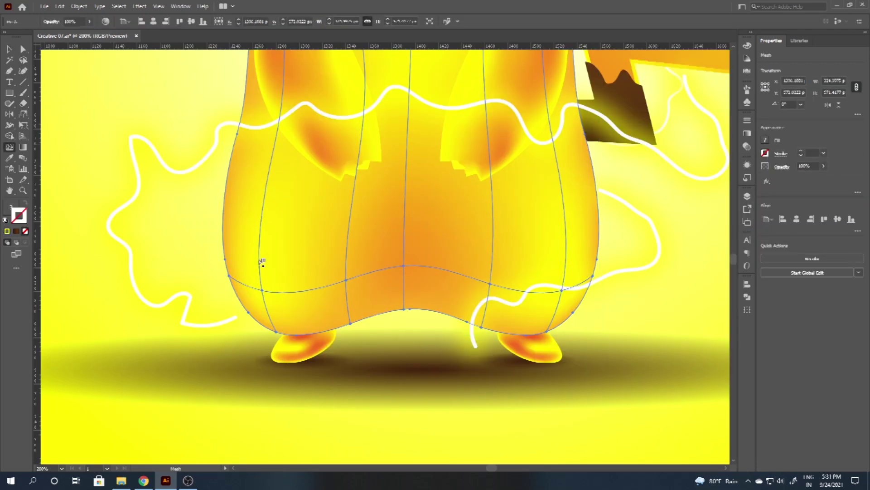
# Add a mesh point on the lower left of the belly and colour it pale yellow by reducing the White swatch's blue value.
pyautogui.click(260, 258)
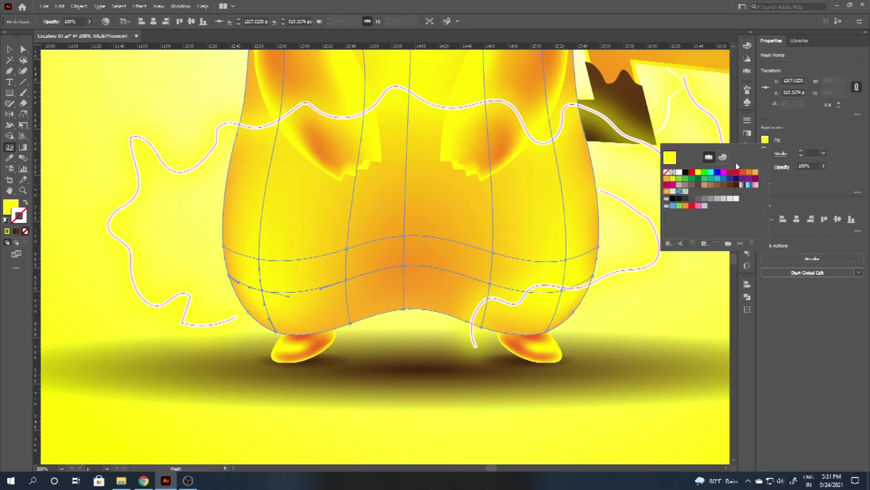
pyautogui.click(765, 139)
pyautogui.click(679, 173)
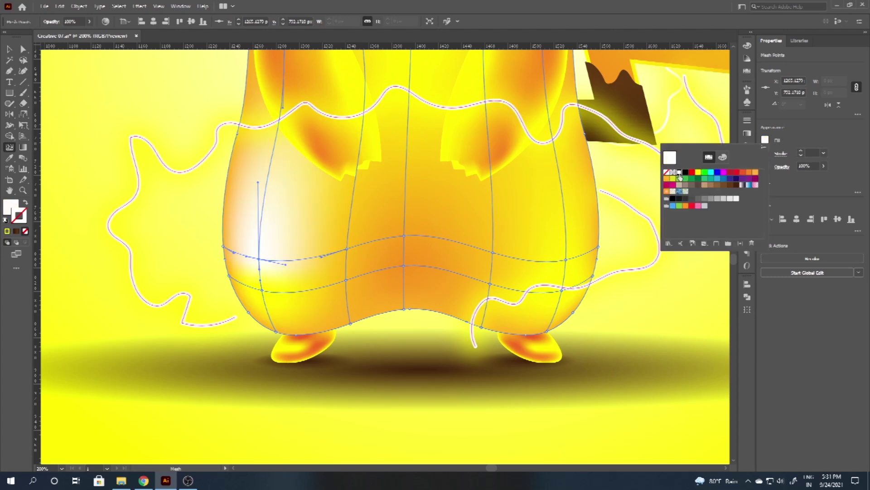
pyautogui.doubleClick(679, 172)
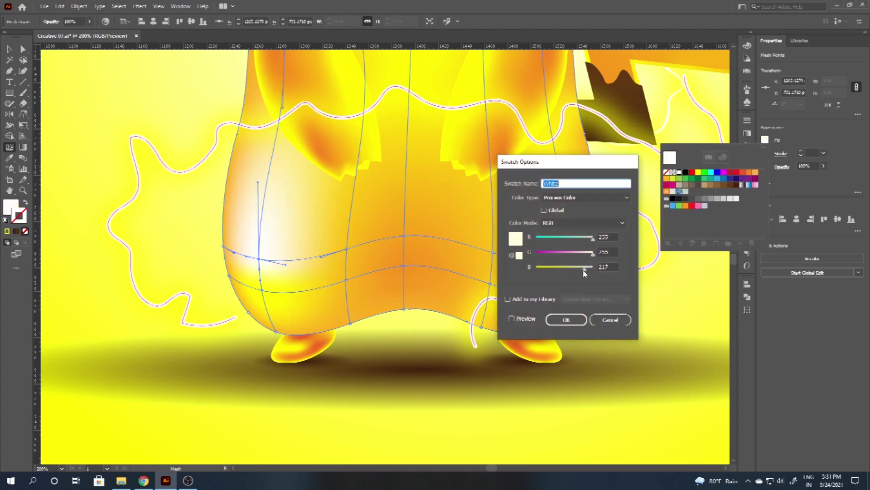
pyautogui.moveTo(584, 272); pyautogui.dragTo(581, 270)
pyautogui.click(523, 317)
pyautogui.click(566, 320)
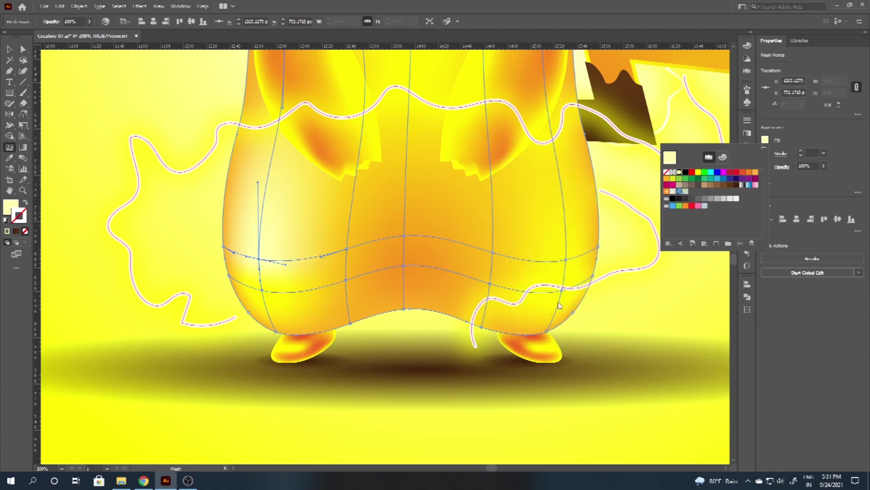
# Lower the mesh point beneath the left belly highlight and reapply the pale yellow swatch to the highlight point.
pyautogui.click(260, 285)
pyautogui.moveTo(266, 289); pyautogui.dragTo(264, 300)
pyautogui.click(260, 261)
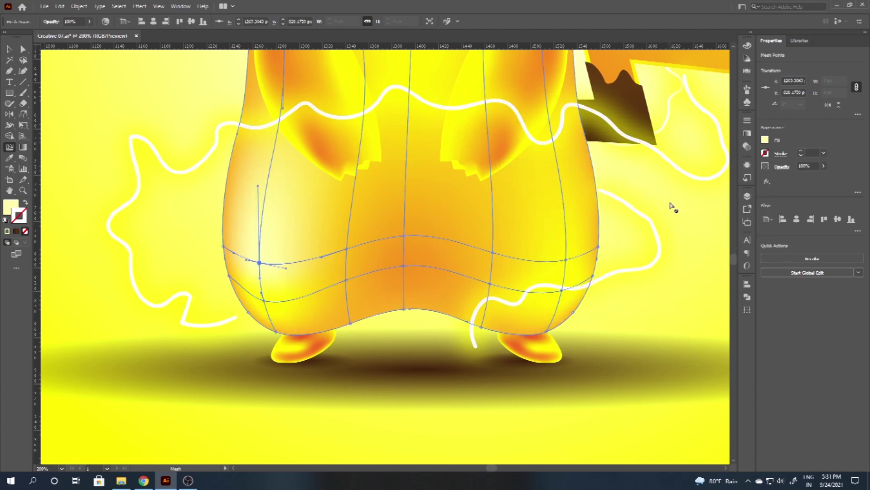
pyautogui.click(765, 140)
pyautogui.doubleClick(679, 172)
pyautogui.click(566, 320)
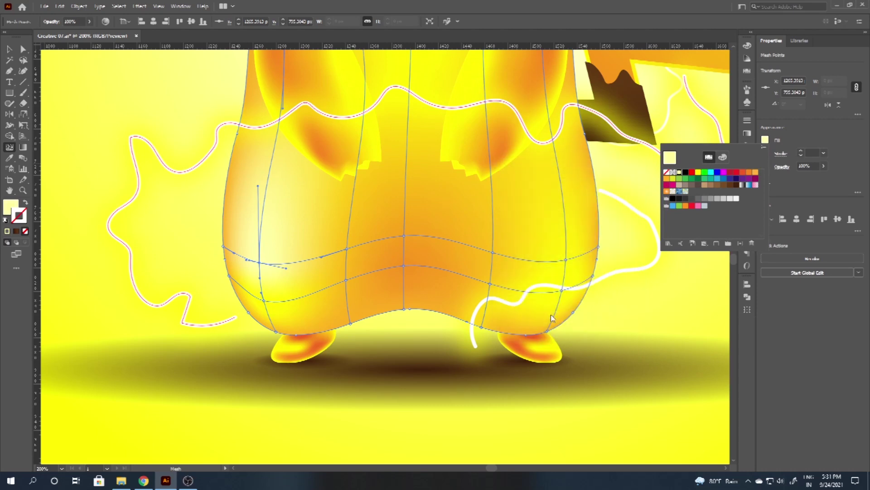
# Isolate the body mesh, colour the lower right belly point by sampling the left highlight's pale yellow, and leave isolation.
pyautogui.press('v')
pyautogui.doubleClick(431, 269)
pyautogui.press('u')
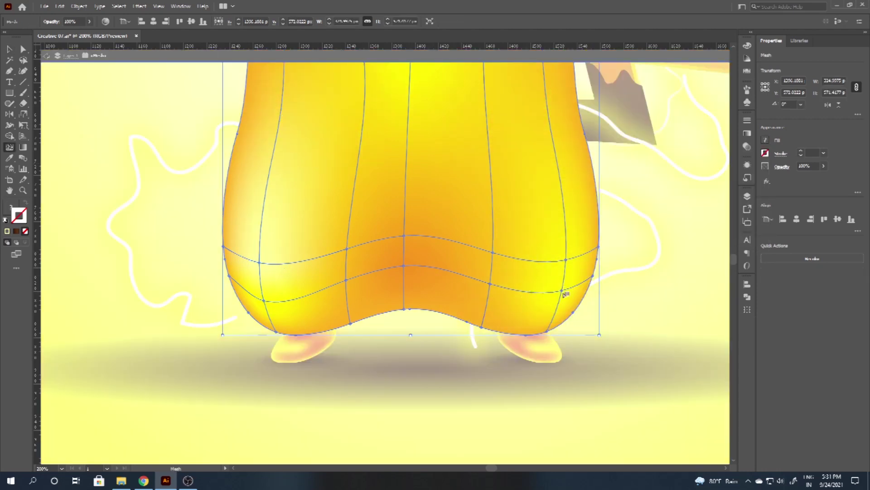
pyautogui.click(560, 294)
pyautogui.click(765, 139)
pyautogui.click(567, 261)
pyautogui.press('i')
pyautogui.click(262, 260)
pyautogui.click(6, 51)
pyautogui.scroll(-3, 290, 254)
pyautogui.doubleClick(424, 275)
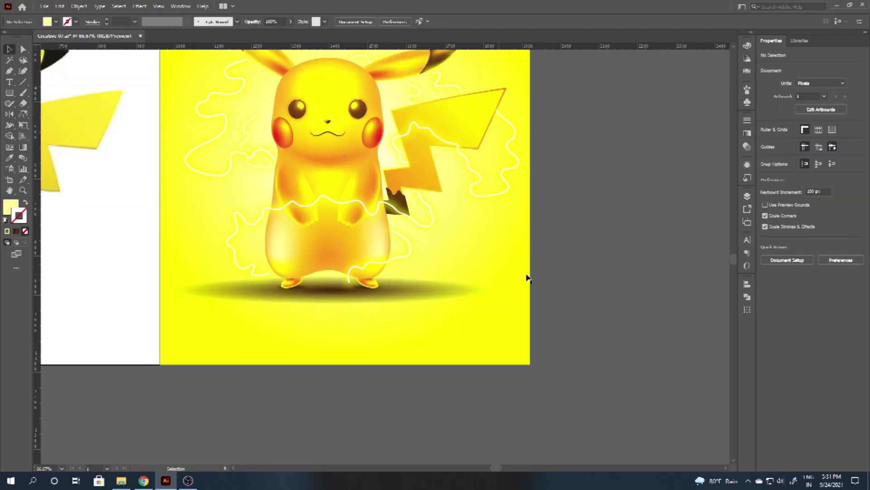
# Colour the left ear's central mesh point pale yellow and the point beneath it bright yellow.
pyautogui.scroll(5, 222, 117)
pyautogui.click(359, 177)
pyautogui.press('u')
pyautogui.click(358, 175)
pyautogui.click(765, 141)
pyautogui.click(681, 176)
pyautogui.click(347, 192)
pyautogui.click(765, 141)
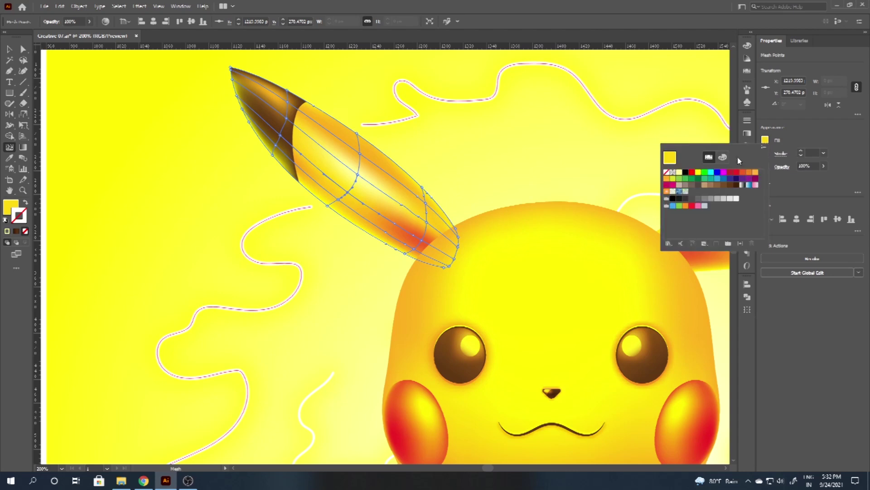
pyautogui.click(699, 173)
# Recolour the left ear's central mesh point pure white.
pyautogui.click(356, 178)
pyautogui.click(336, 159)
pyautogui.click(766, 140)
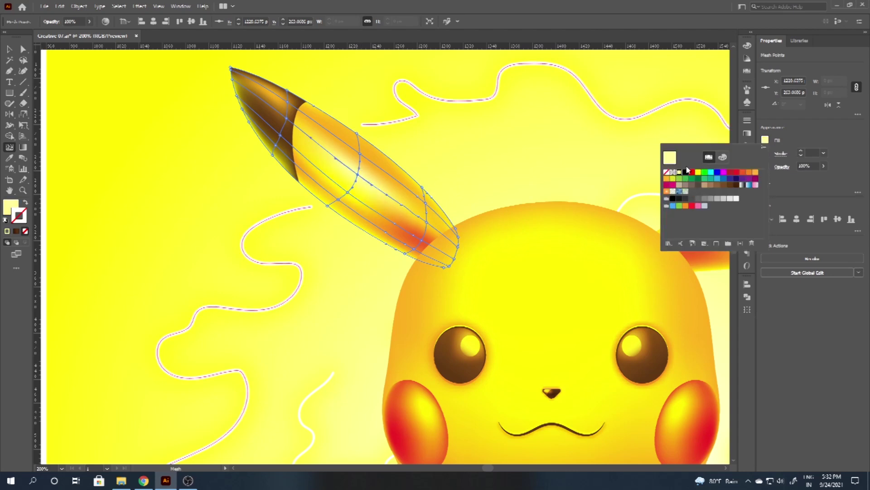
pyautogui.click(709, 157)
pyautogui.click(675, 222)
pyautogui.click(355, 194)
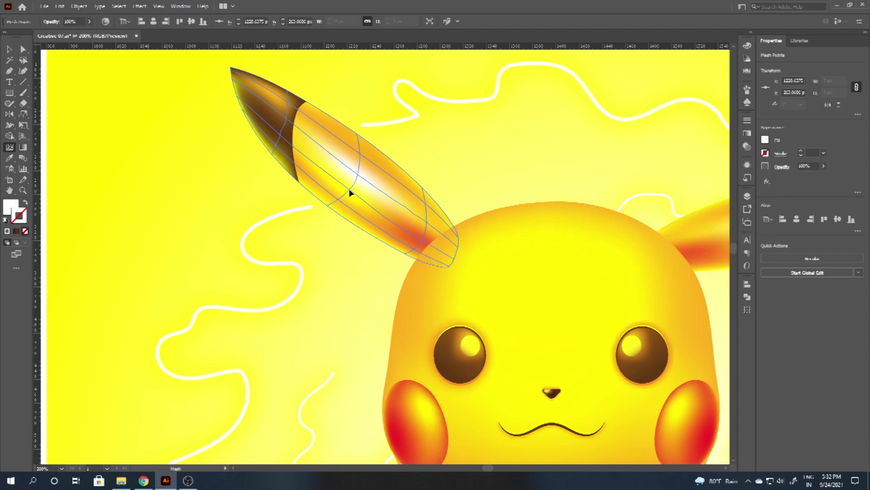
pyautogui.scroll(-3, 284, 201)
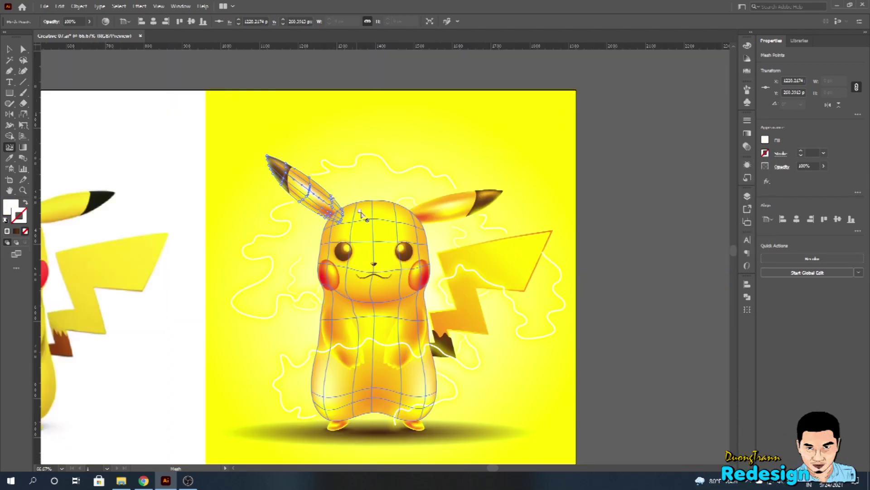
# Isolate the left ear mesh and colour the point above its white highlight orange.
pyautogui.scroll(2, 361, 214)
pyautogui.click(766, 140)
pyautogui.click(709, 157)
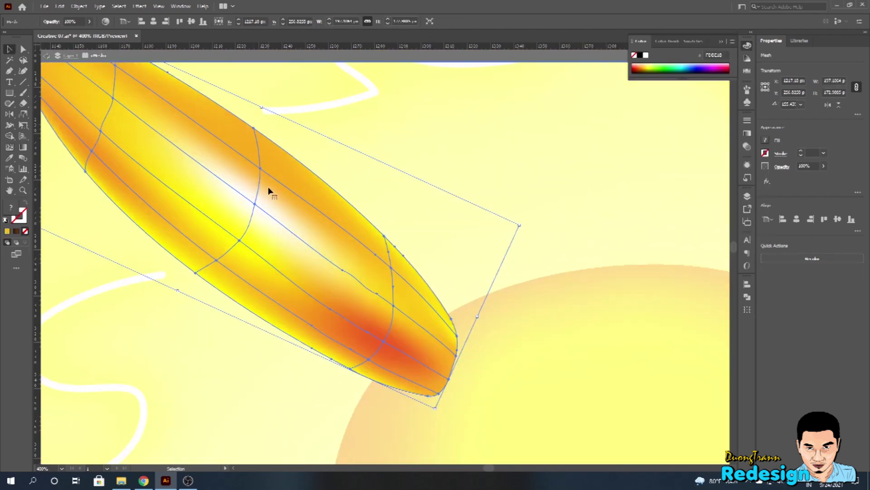
pyautogui.press('u')
pyautogui.click(260, 169)
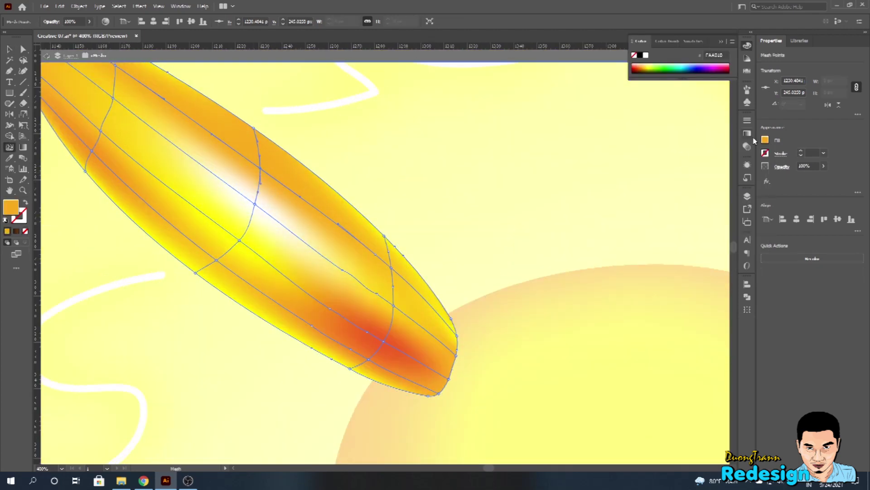
pyautogui.click(765, 140)
pyautogui.click(746, 177)
# Isolate the right ear mesh and colour its central mesh point white.
pyautogui.scroll(-5, 253, 181)
pyautogui.scroll(4, 352, 194)
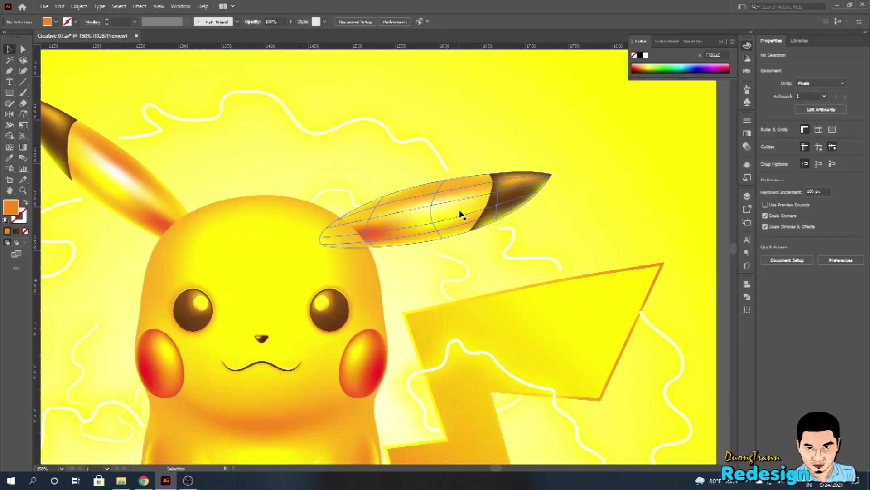
pyautogui.scroll(4, 461, 210)
pyautogui.click(400, 199)
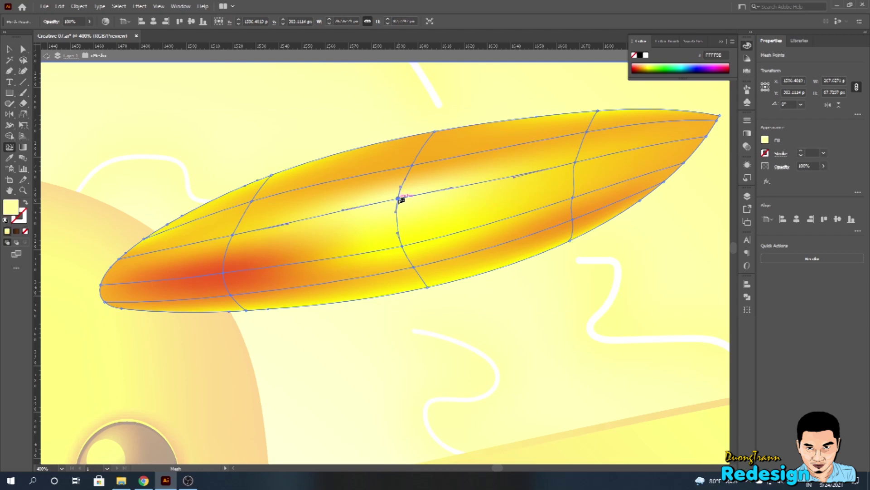
pyautogui.click(648, 64)
pyautogui.click(402, 246)
pyautogui.click(765, 140)
# Colour the right ear's upper mesh points, near the tip and at mid-length, orange.
pyautogui.click(588, 132)
pyautogui.click(765, 140)
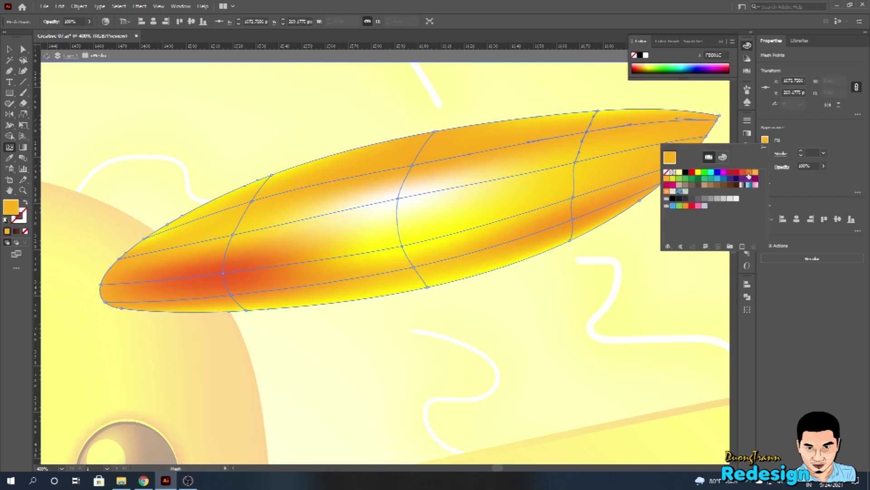
pyautogui.click(675, 184)
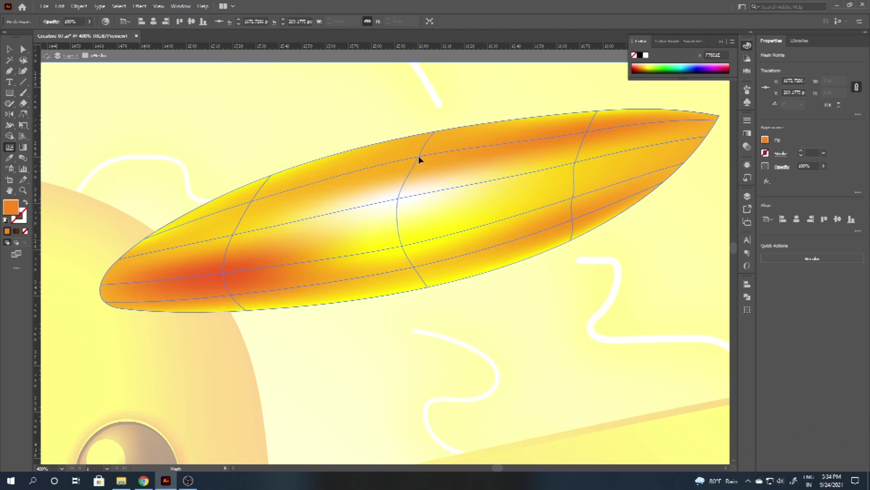
pyautogui.click(421, 157)
pyautogui.click(765, 140)
pyautogui.click(744, 175)
pyautogui.click(589, 132)
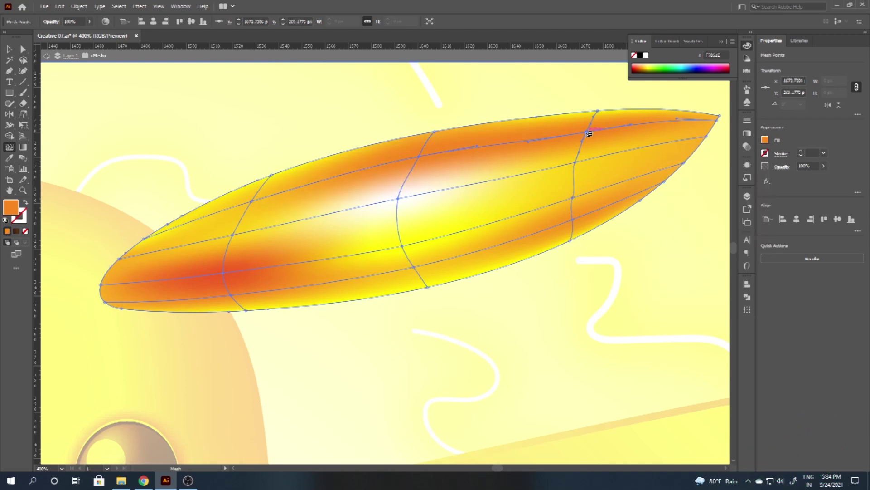
pyautogui.press('v')
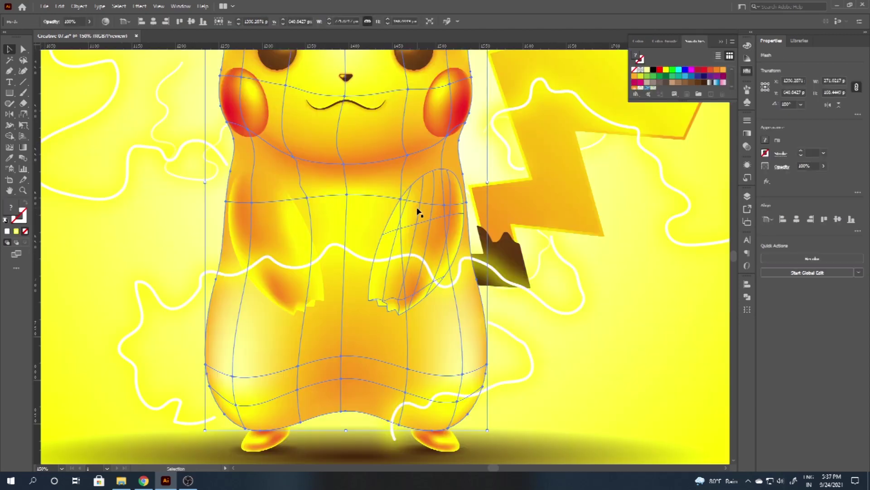
# Start a drop shadow on the arm beside the tail, with a 5 px Y offset and 3 px blur.
pyautogui.click(418, 212)
pyautogui.click(139, 6)
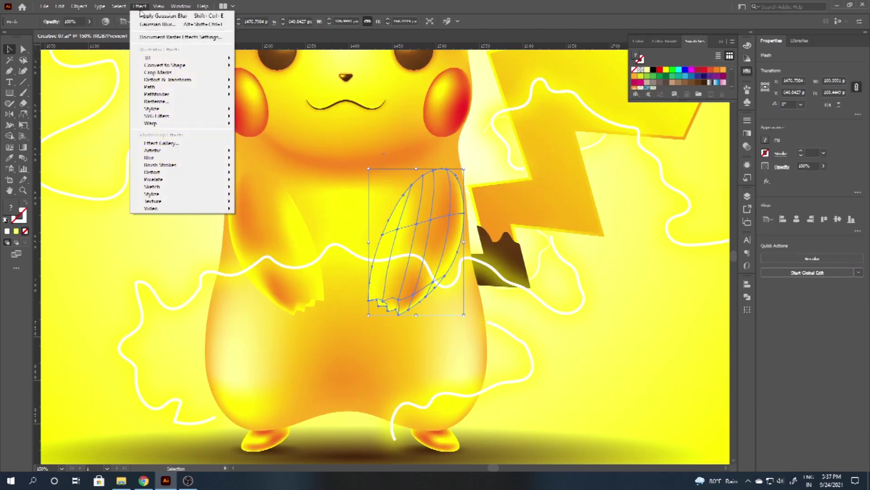
pyautogui.moveTo(190, 109)
pyautogui.click(252, 111)
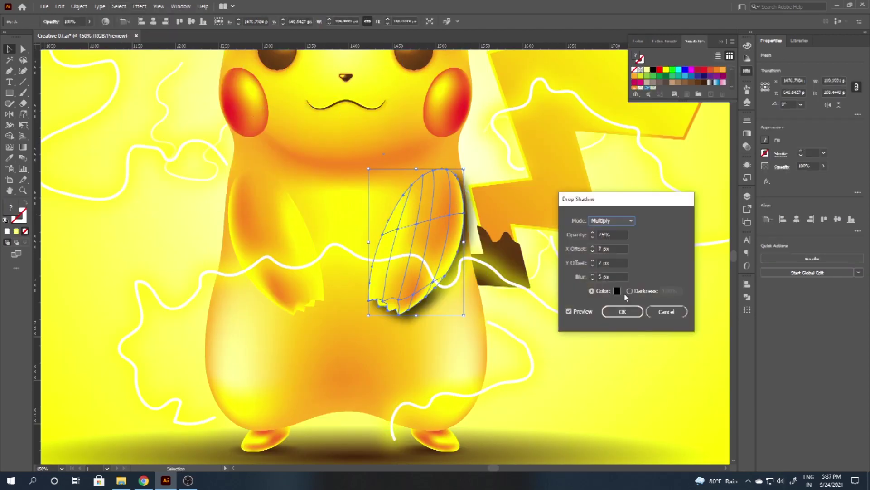
pyautogui.click(613, 277)
pyautogui.write('3')
pyautogui.click(613, 263)
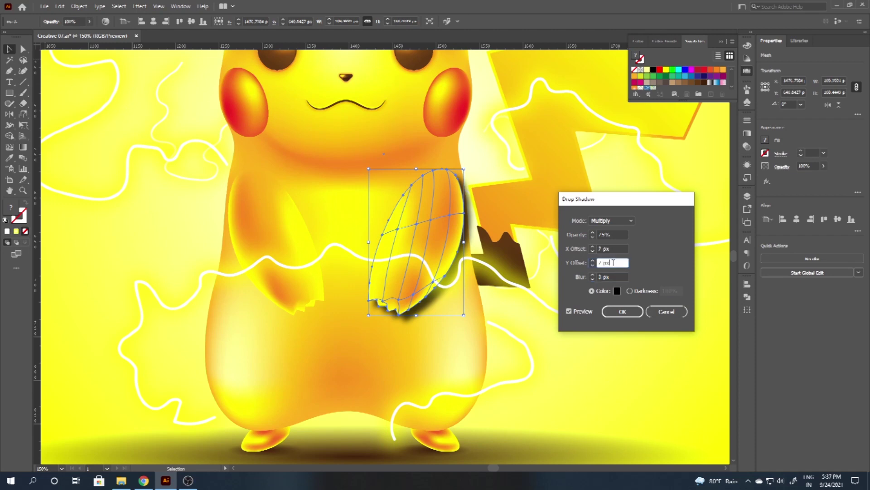
pyautogui.write('5')
# Tighten the arm's drop shadow to a 2 px X offset, 4 px Y offset and 2 px blur.
pyautogui.click(615, 249)
pyautogui.press('Down')
pyautogui.press('Down')
pyautogui.press('Down')
pyautogui.press('Down')
pyautogui.press('Down')
pyautogui.click(613, 276)
pyautogui.press('Down')
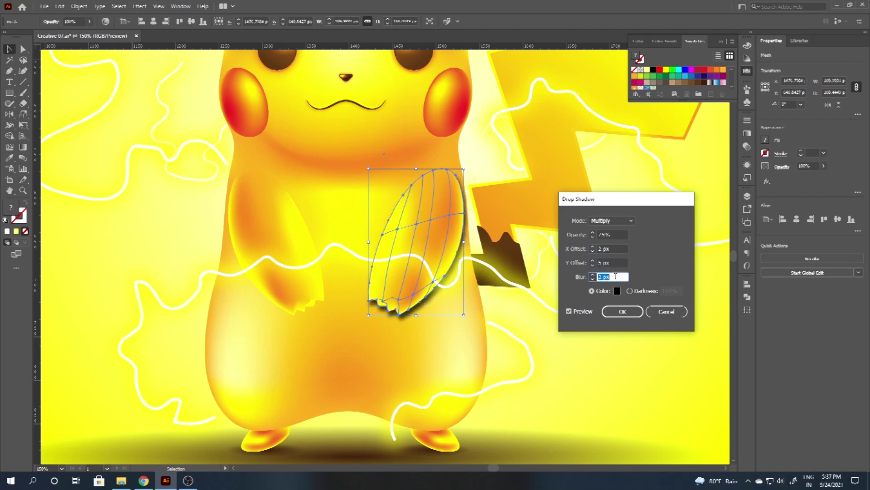
pyautogui.click(611, 262)
pyautogui.press('Down')
# Colour the arm's drop shadow orange, set its blending mode to Overlay and apply it.
pyautogui.click(617, 291)
pyautogui.click(727, 317)
pyautogui.click(811, 223)
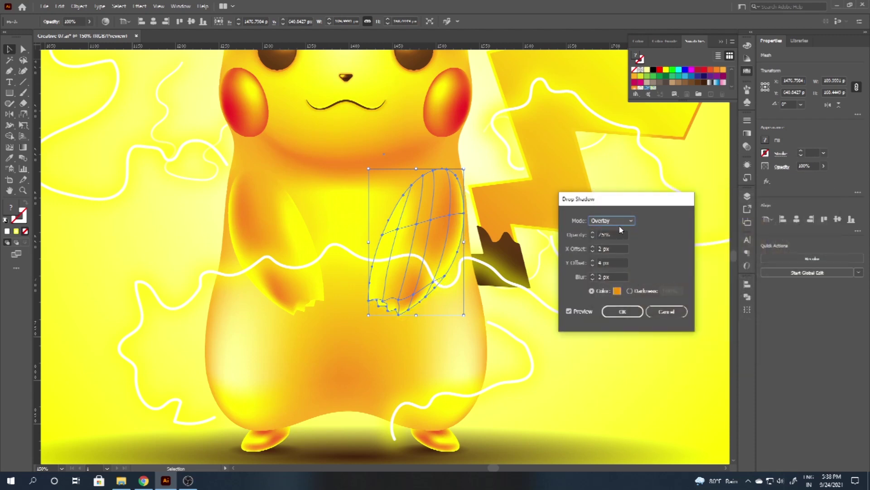
pyautogui.click(622, 312)
# Add a drop shadow to the opposite arm and reduce its X offset.
pyautogui.click(298, 285)
pyautogui.click(139, 6)
pyautogui.moveTo(181, 107)
pyautogui.click(267, 110)
pyautogui.click(614, 249)
pyautogui.press('Down')
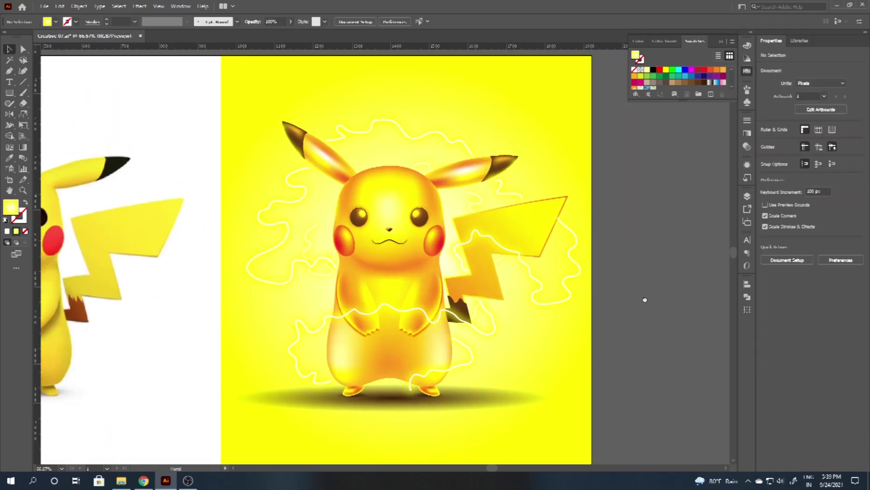
# Recolour the outer stop of the background rectangle's radial gradient to golden yellow by lowering its green value.
pyautogui.moveTo(646, 299); pyautogui.dragTo(657, 282)
pyautogui.click(582, 322)
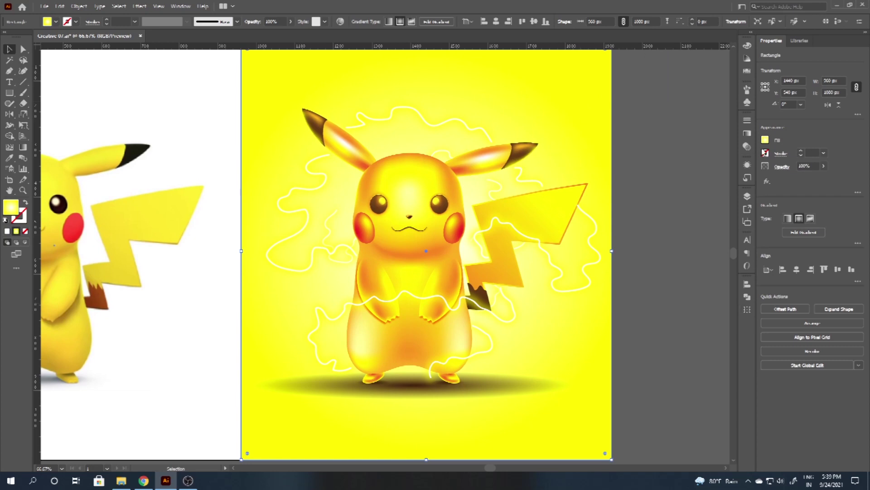
pyautogui.click(747, 133)
pyautogui.doubleClick(719, 202)
pyautogui.click(698, 230)
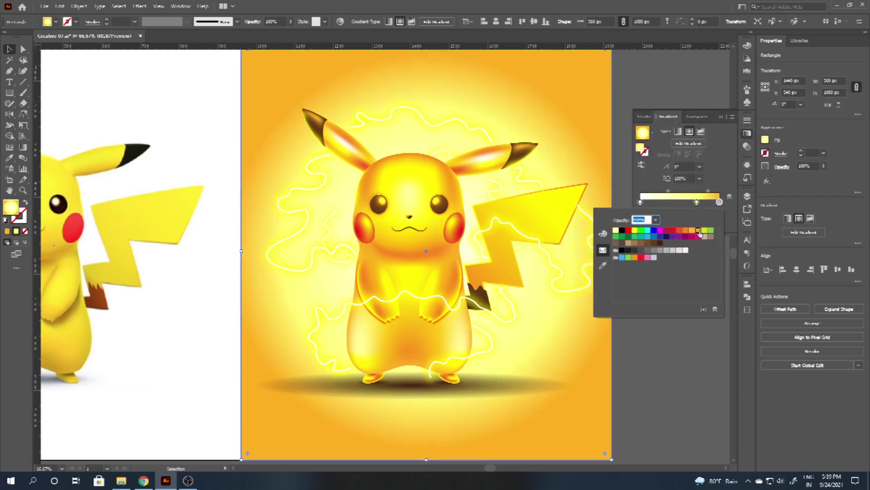
pyautogui.click(685, 231)
pyautogui.click(635, 230)
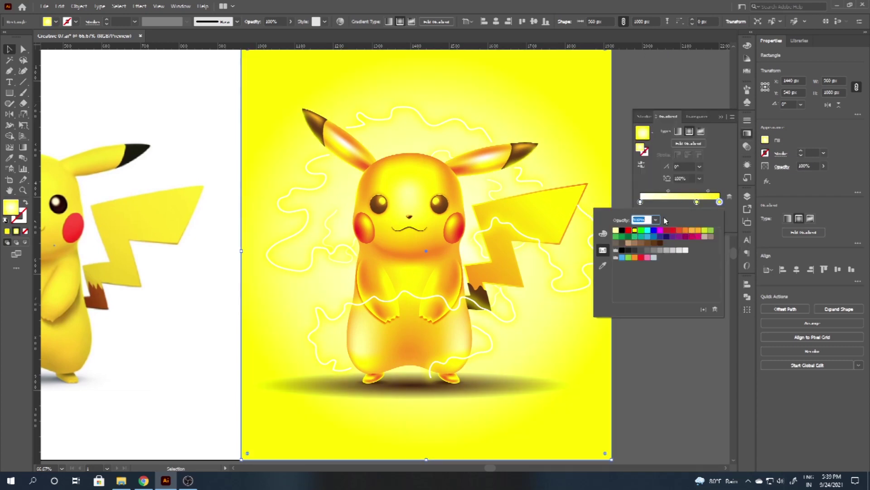
pyautogui.click(603, 233)
pyautogui.moveTo(690, 250); pyautogui.dragTo(683, 255)
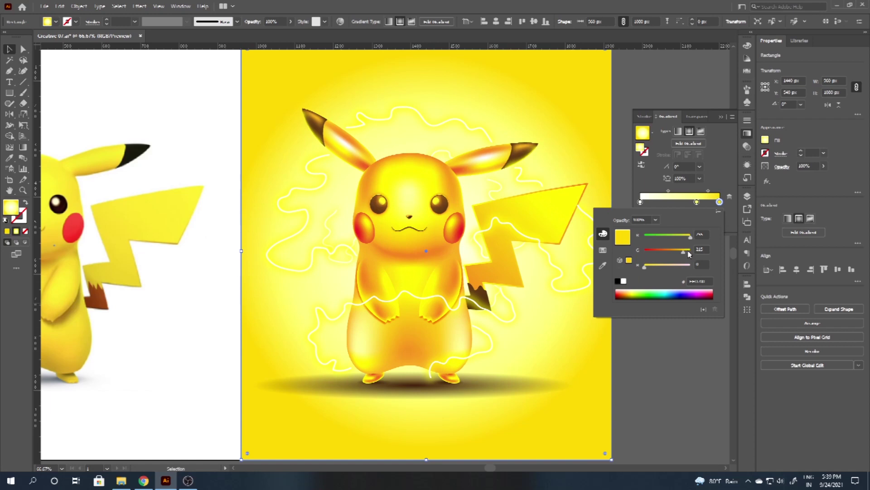
# Shift the background gradient's middle and outer stops inward and deepen the outer stop to a warmer golden orange.
pyautogui.click(696, 201)
pyautogui.moveTo(696, 202); pyautogui.dragTo(717, 202)
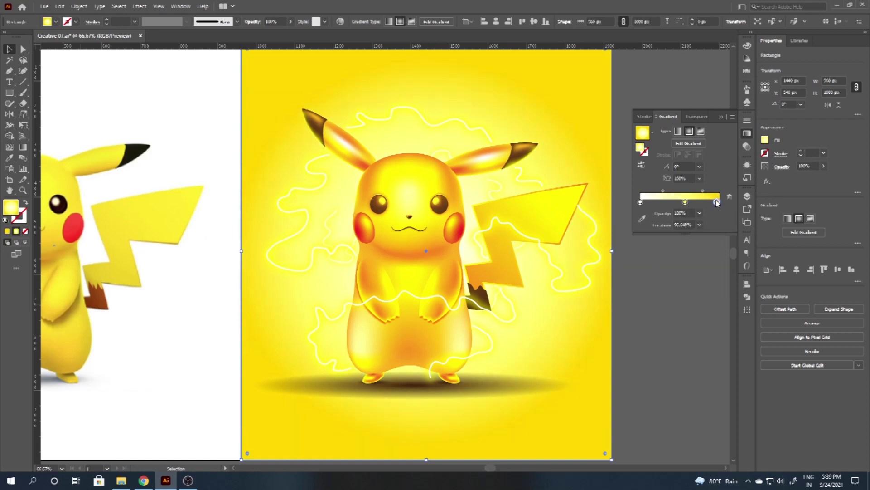
pyautogui.doubleClick(716, 201)
pyautogui.moveTo(680, 256); pyautogui.dragTo(683, 254)
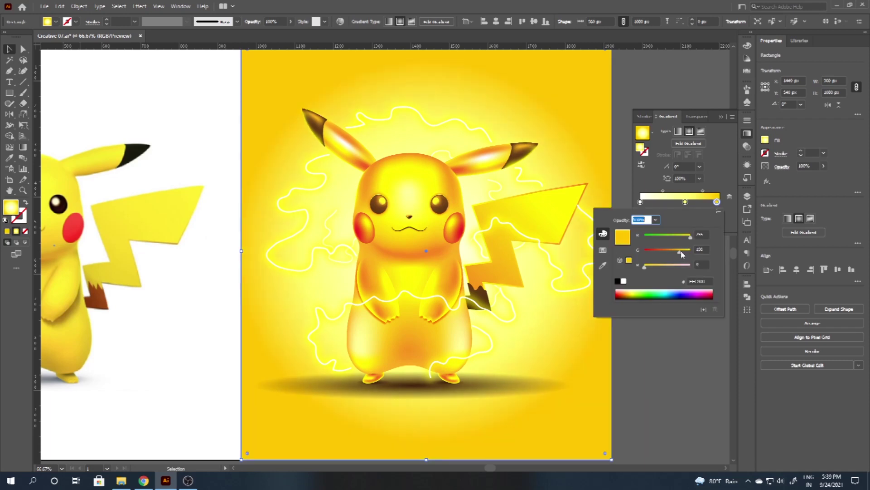
pyautogui.click(685, 204)
pyautogui.click(721, 117)
pyautogui.click(183, 153)
# Fill the selected background-sized rectangle covering the artwork with solid red.
pyautogui.moveTo(655, 211); pyautogui.dragTo(635, 207)
pyautogui.scroll(-1, 643, 186)
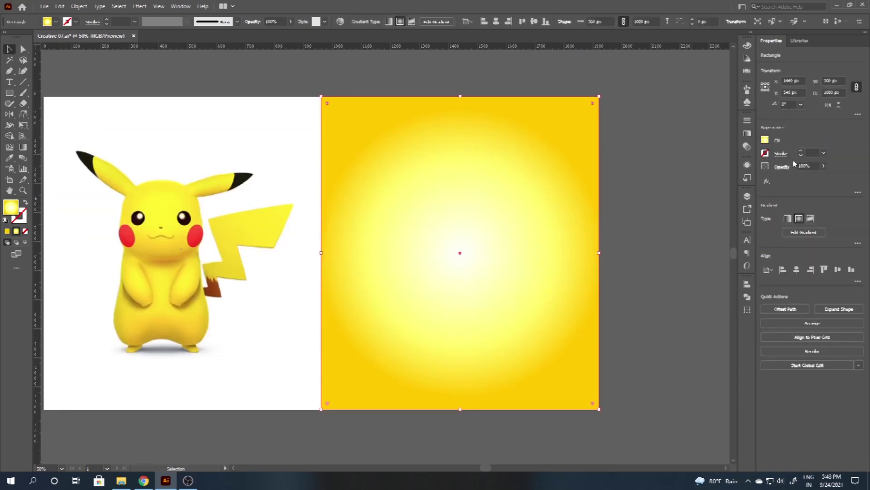
pyautogui.click(766, 140)
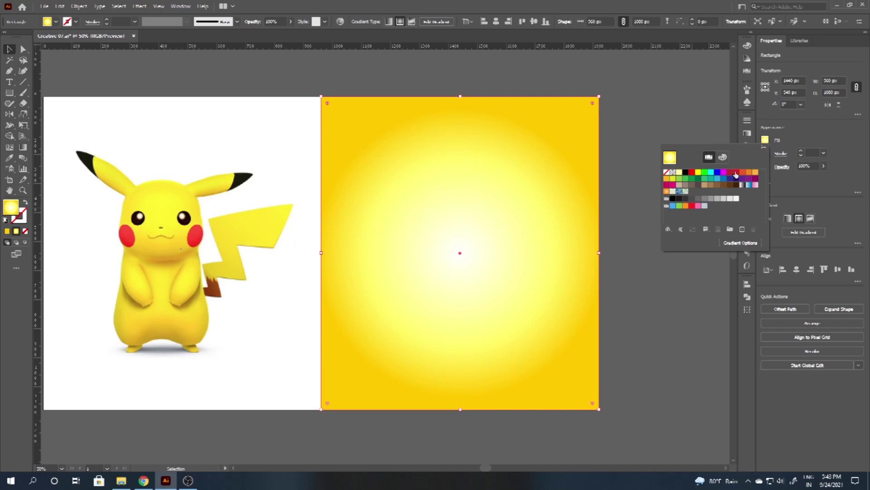
pyautogui.click(691, 172)
pyautogui.click(775, 166)
# Blend the red rectangle over the artwork with Soft Light at 10% opacity.
pyautogui.click(747, 148)
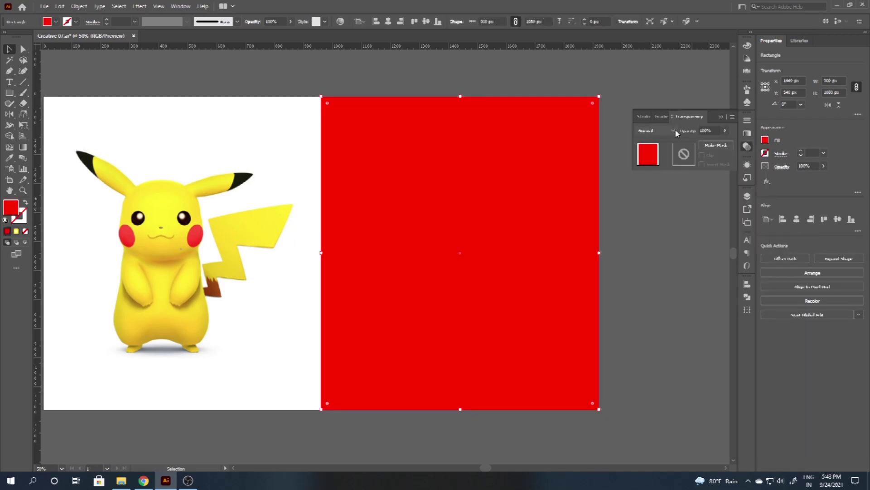
pyautogui.click(655, 131)
pyautogui.click(657, 232)
pyautogui.click(714, 129)
pyautogui.write('10')
pyautogui.press('Return')
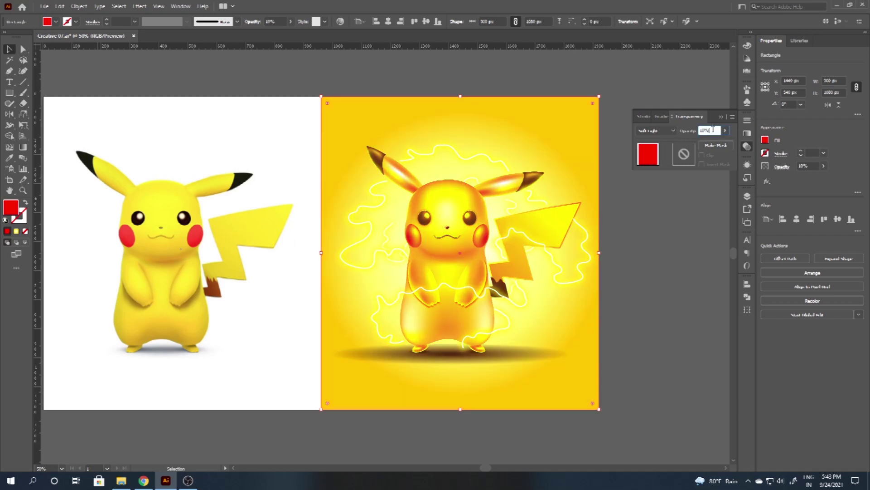